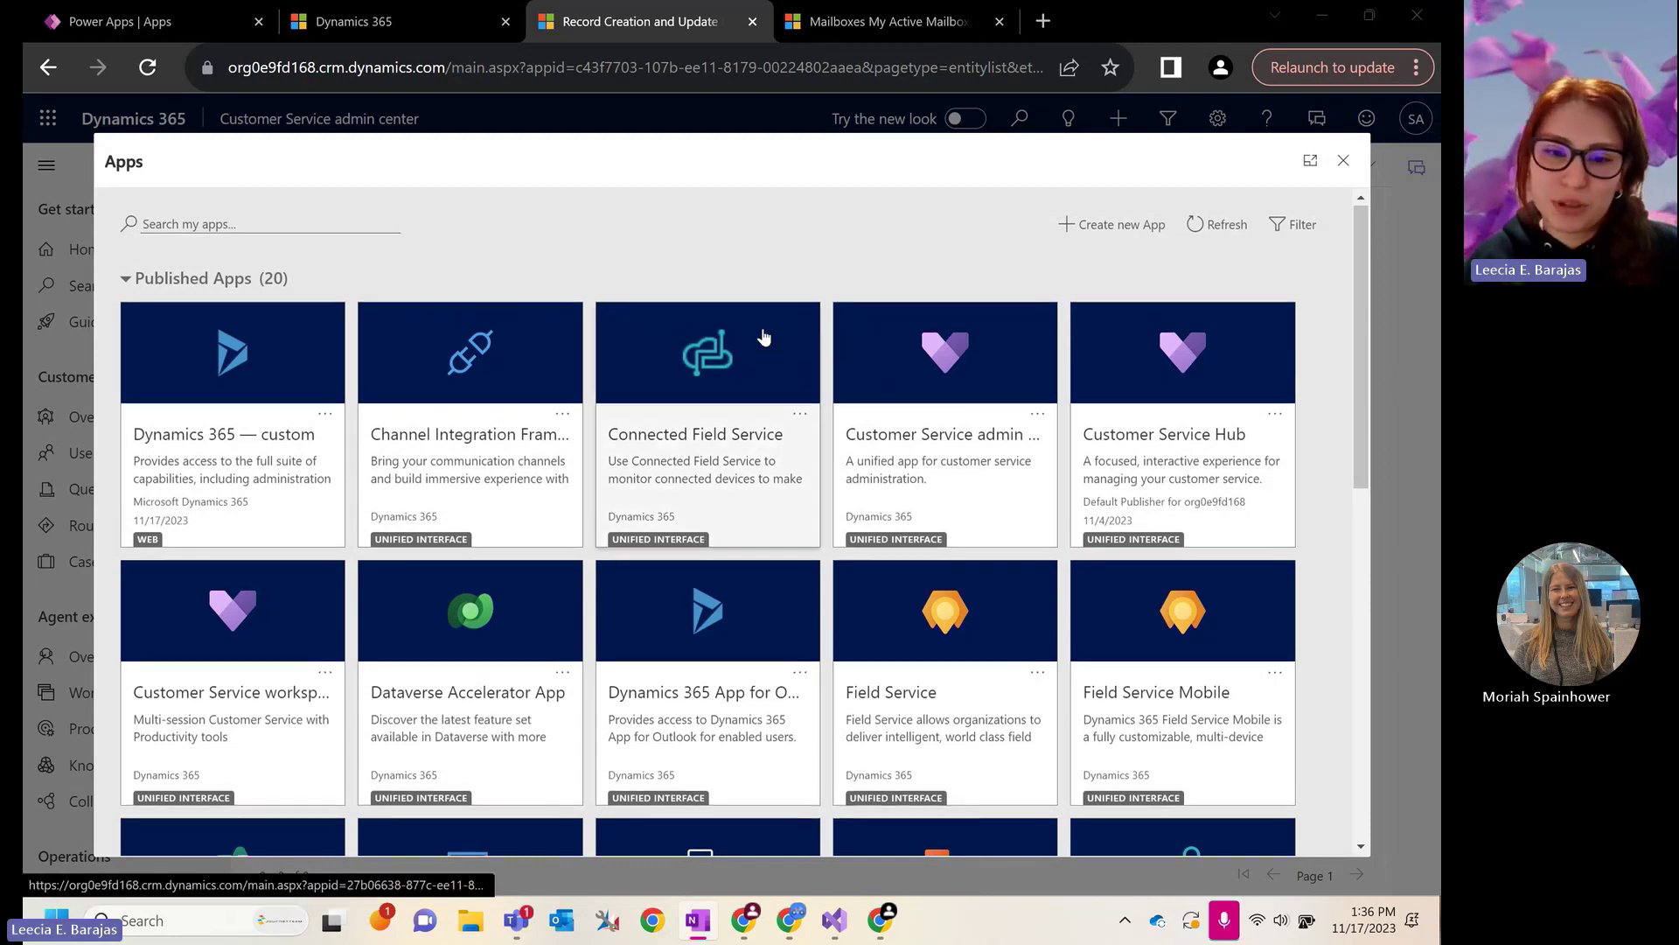
# Step: Open the Customer Service admin center app and start a new basic queue record
pyautogui.scroll(-2, 759, 337)
pyautogui.scroll(2, 760, 341)
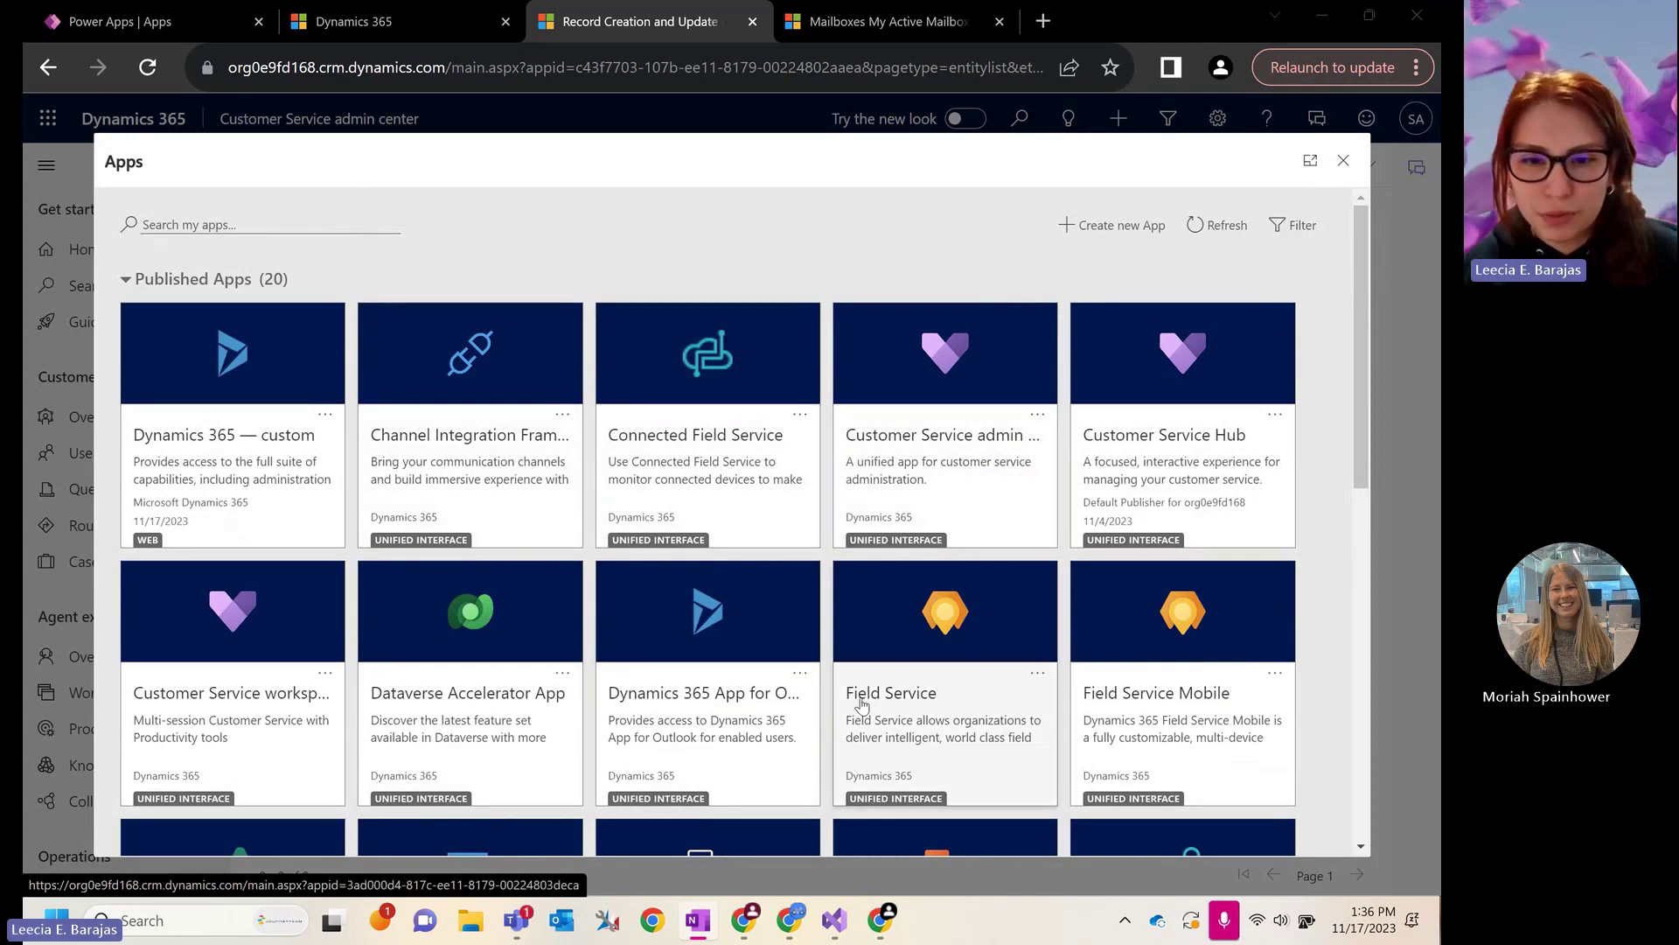
pyautogui.click(951, 470)
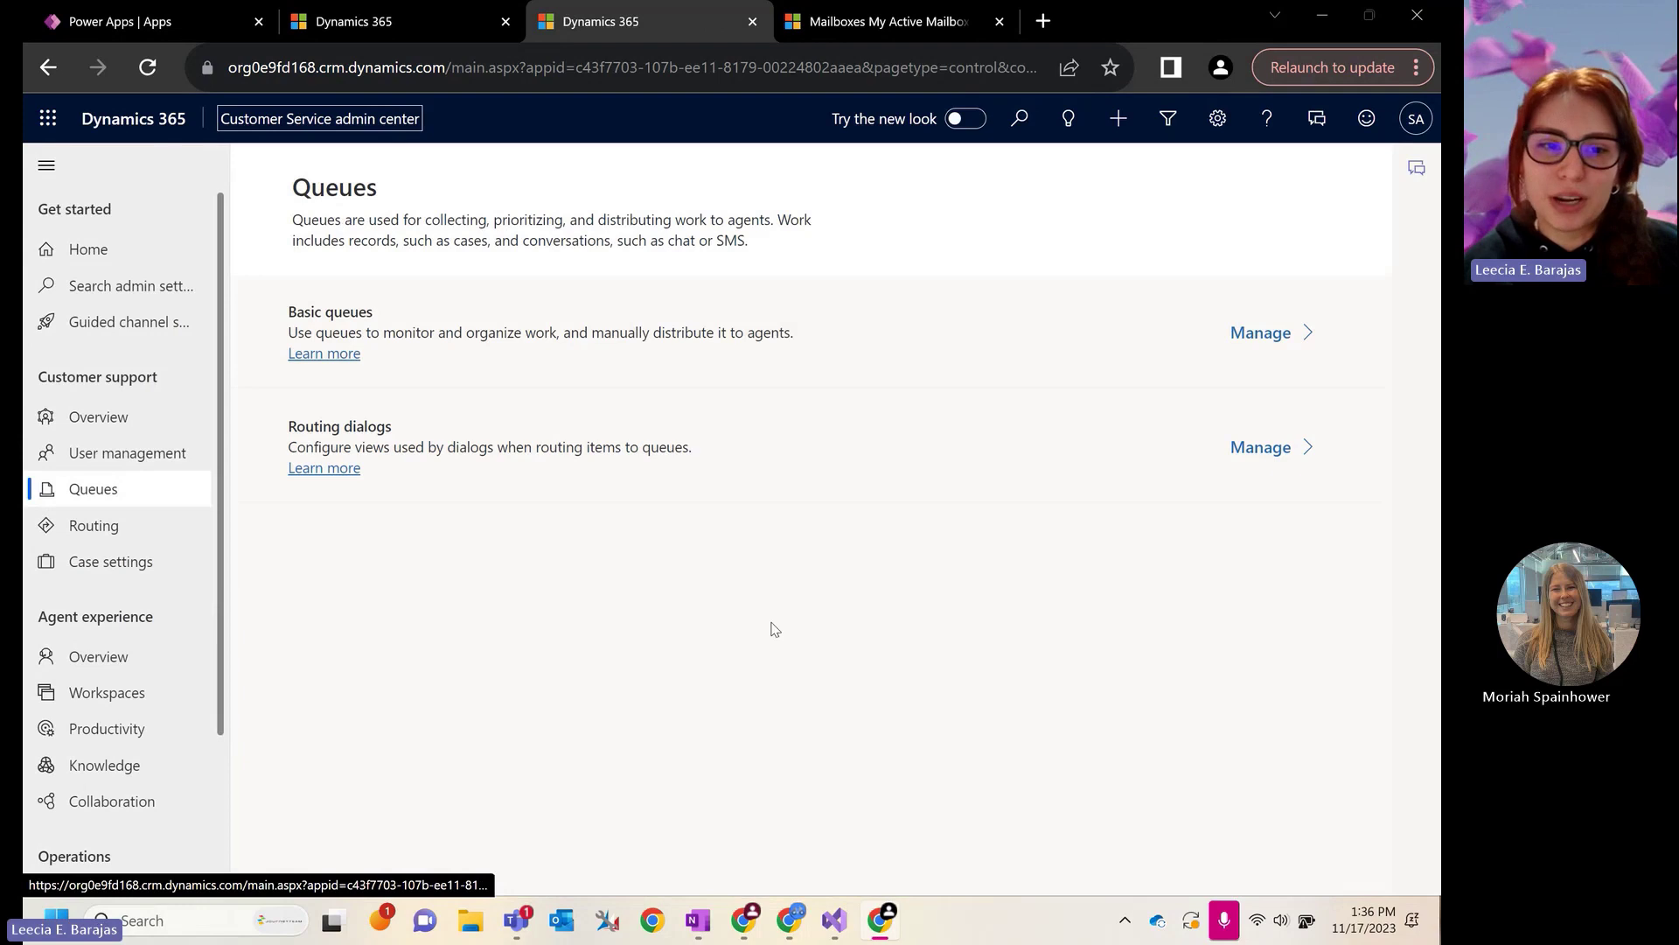
pyautogui.click(1251, 334)
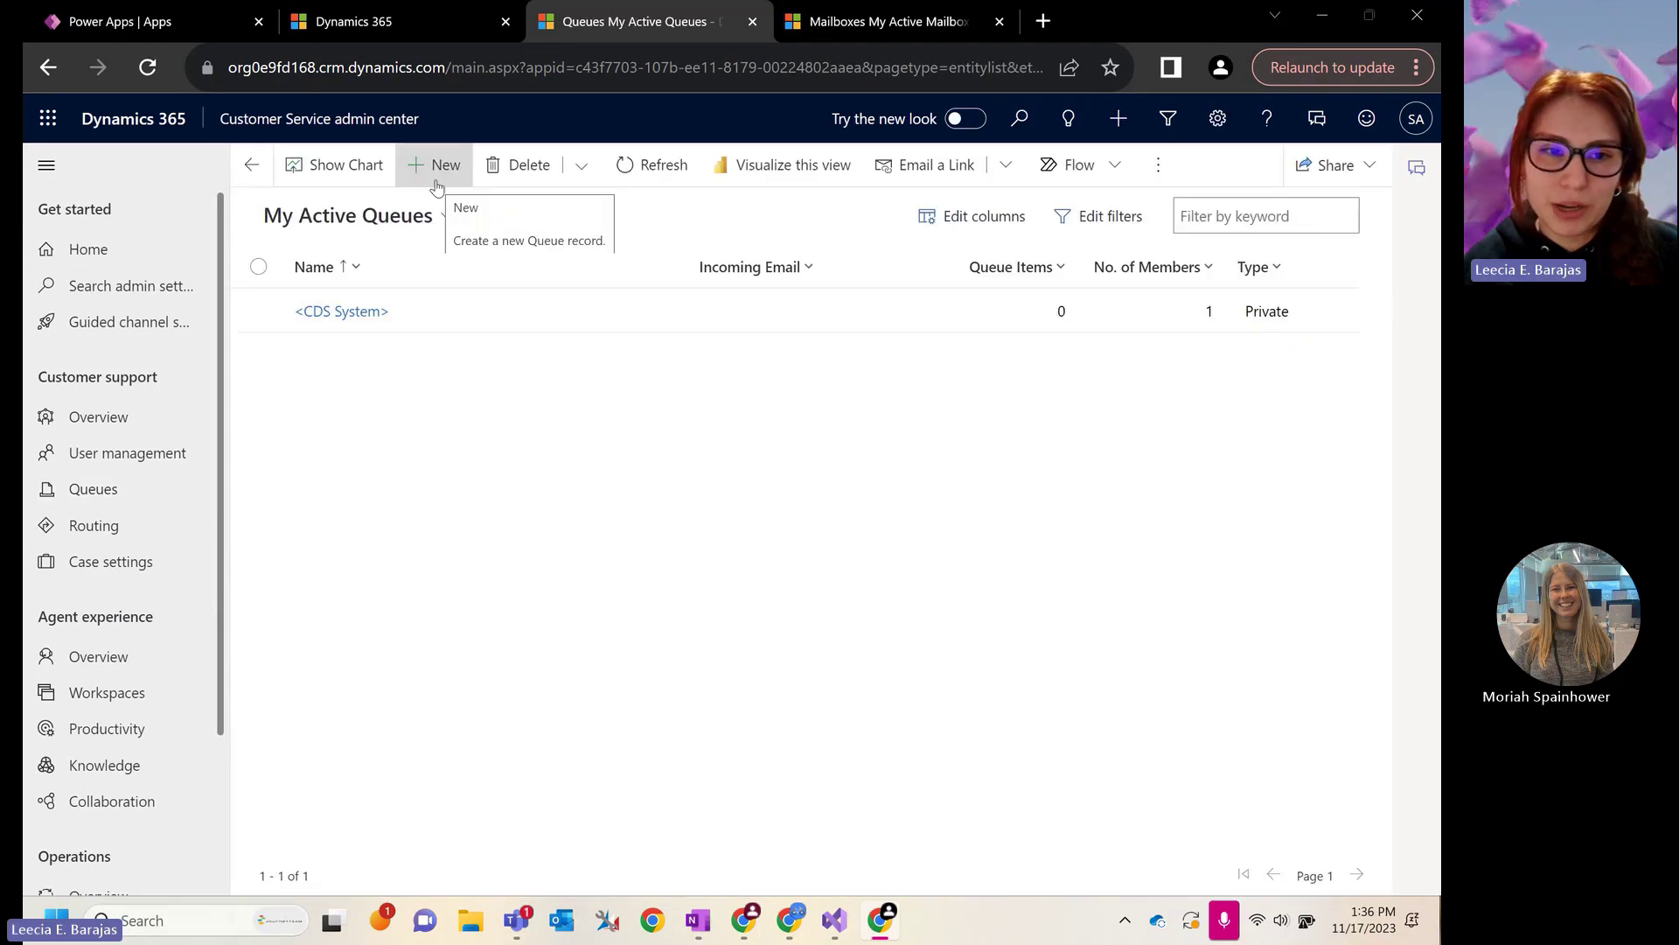
pyautogui.click(438, 165)
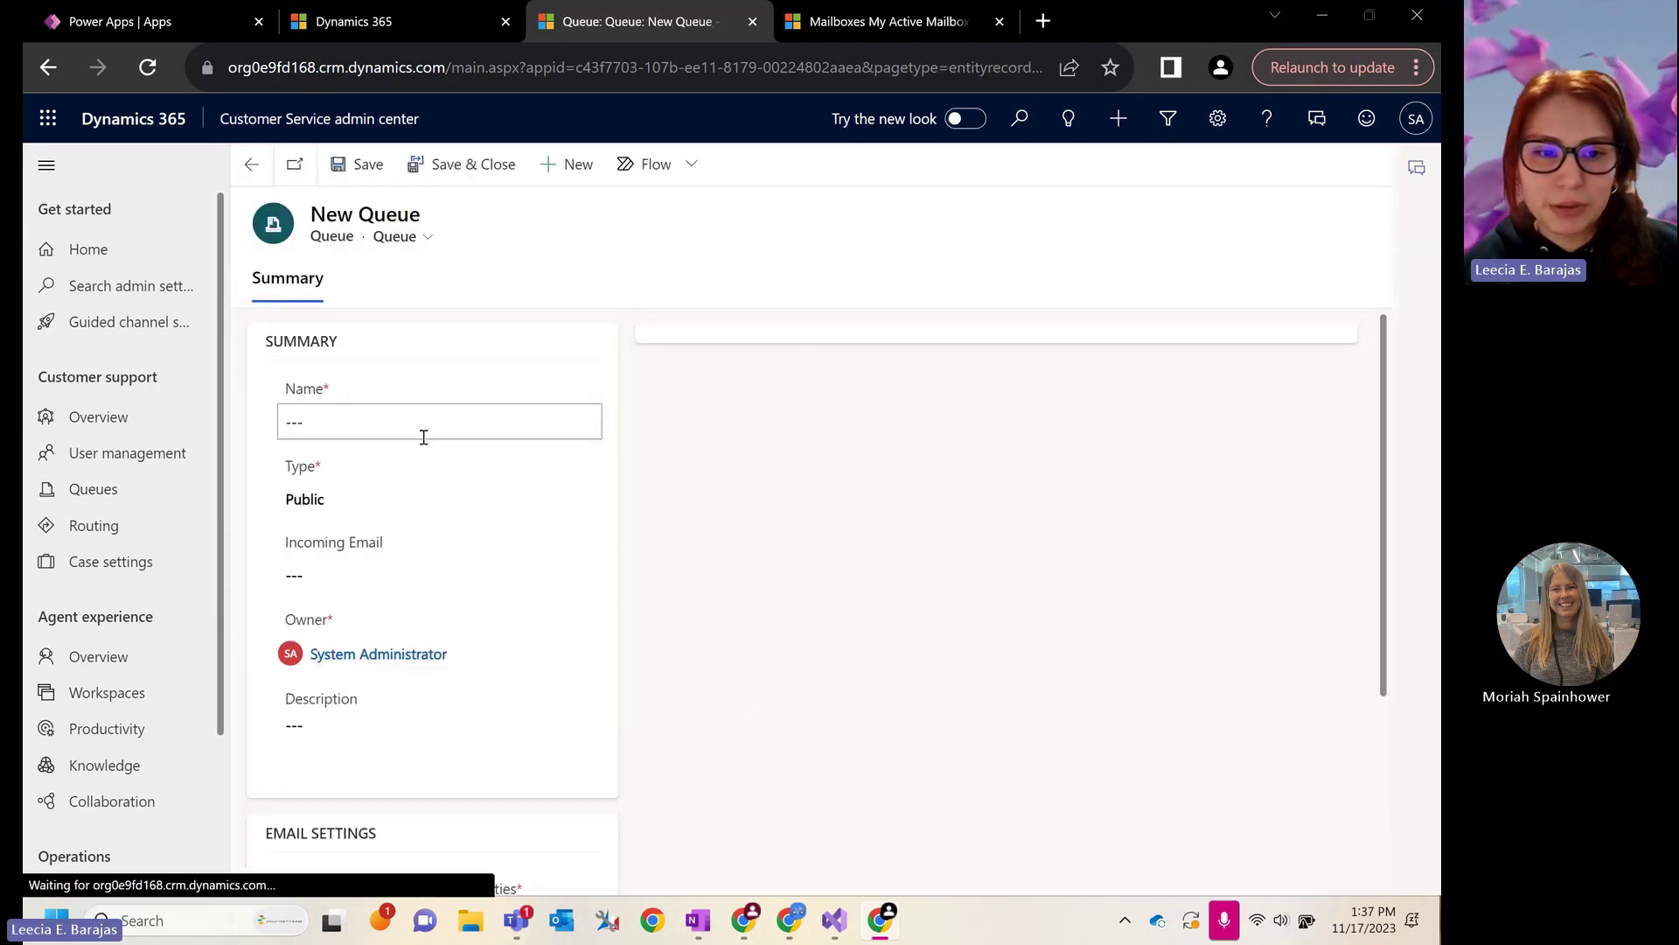
# Step: Name the queue 'Support', paste in its incoming email address, and save it
pyautogui.click(423, 425)
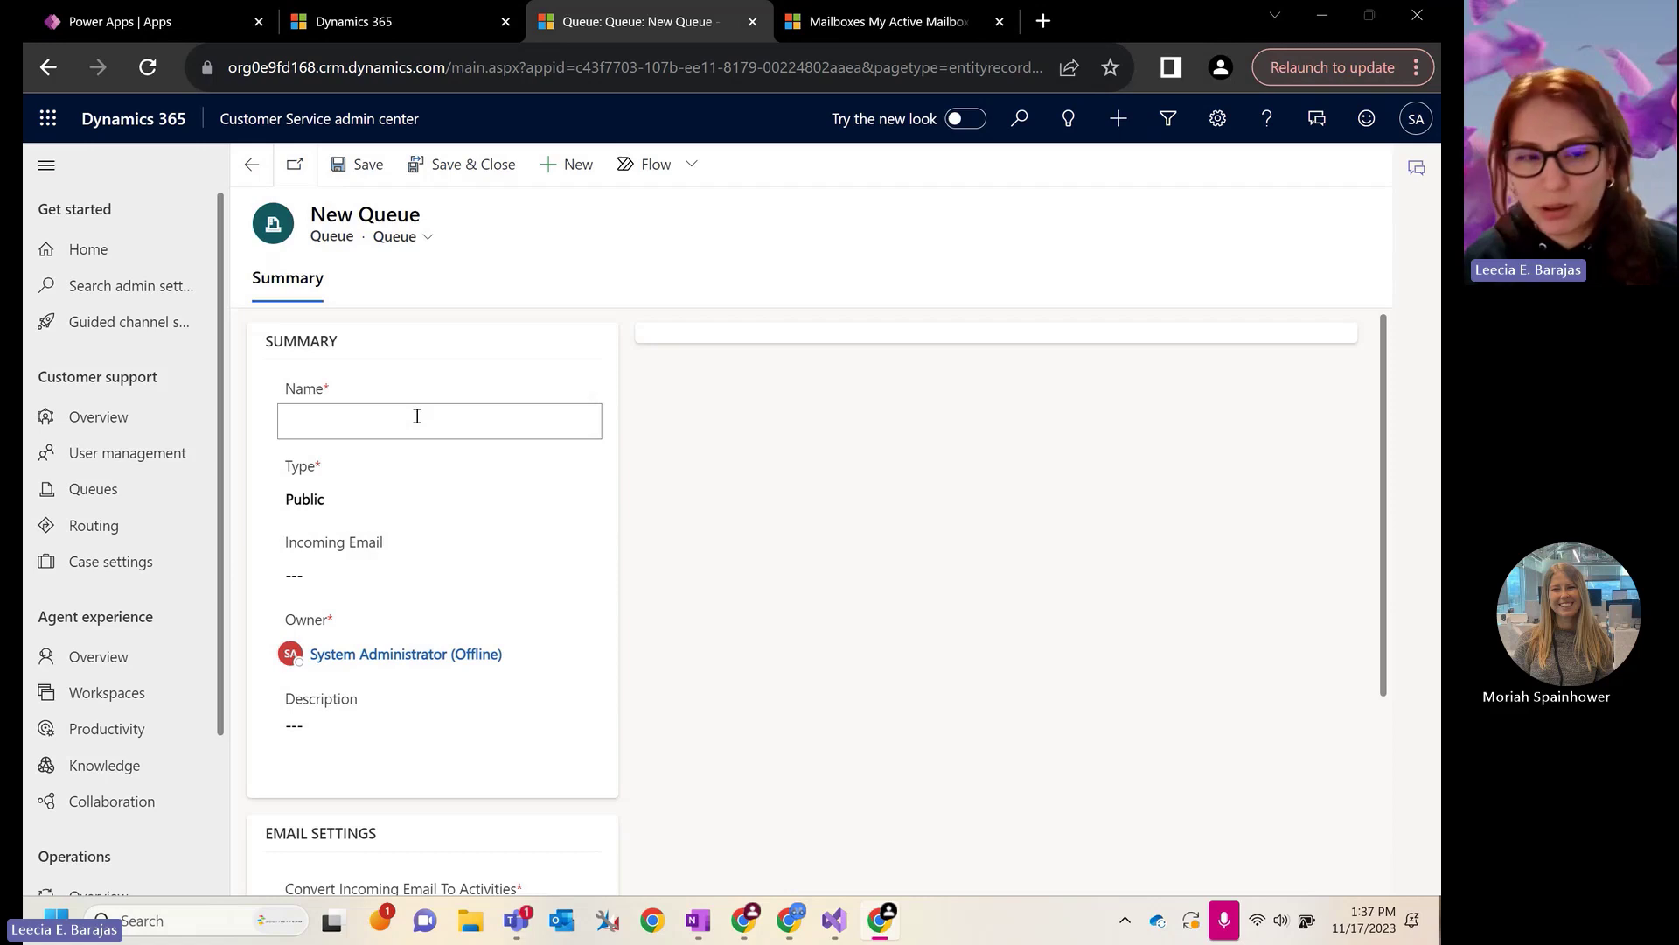
pyautogui.write('Support')
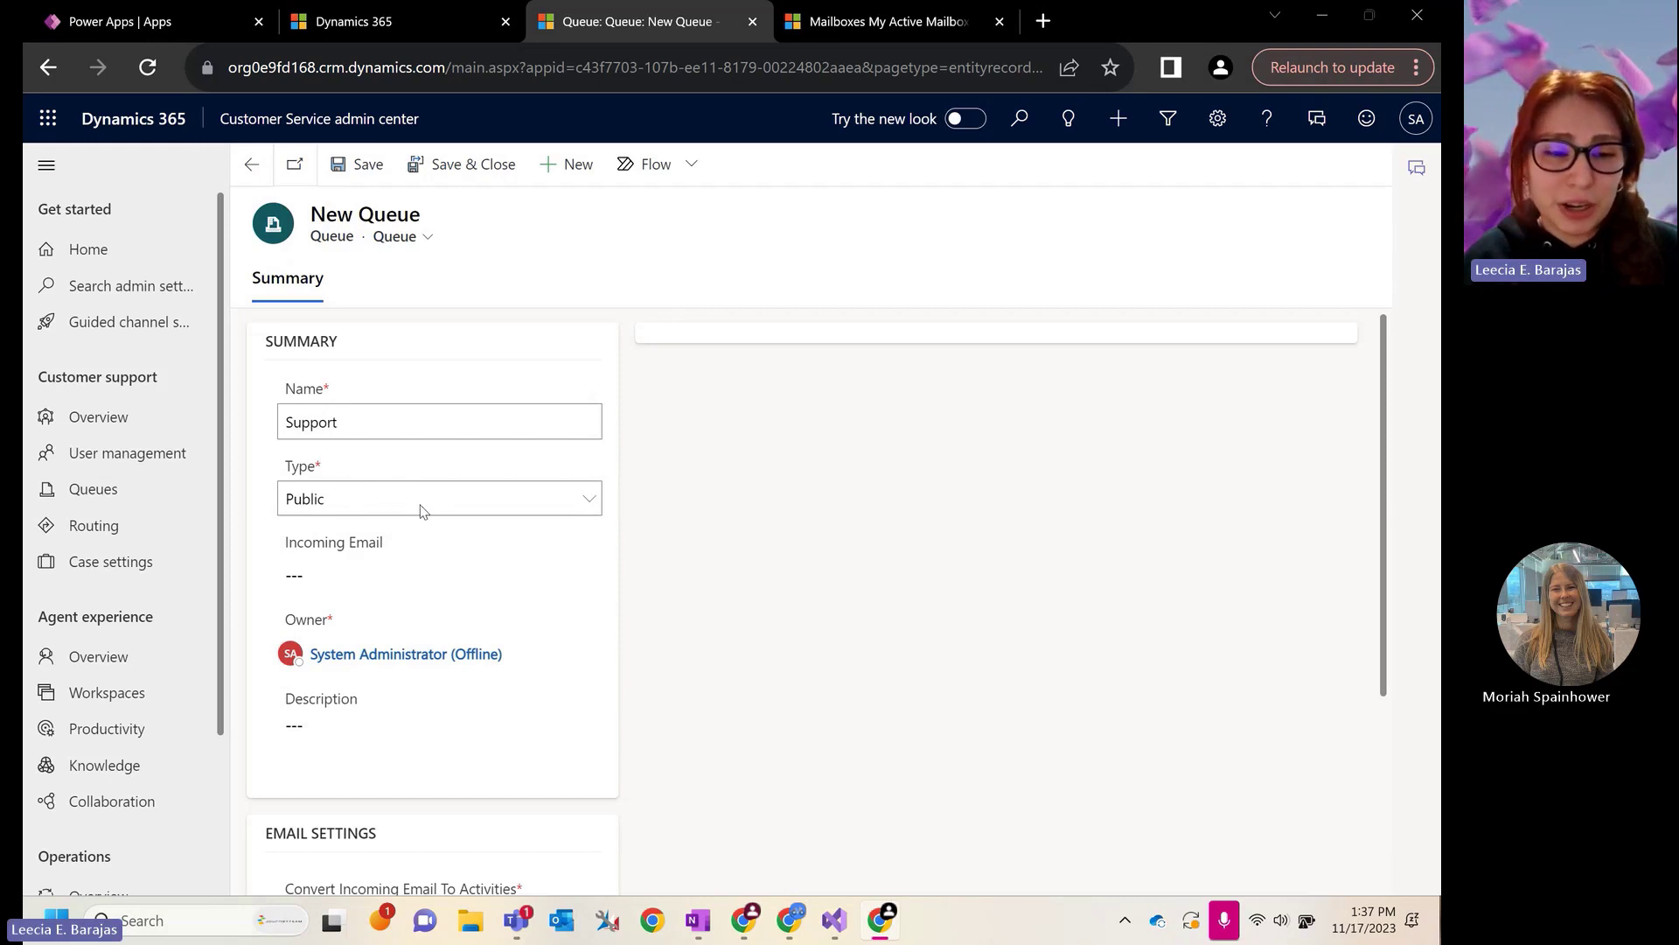
pyautogui.click(435, 572)
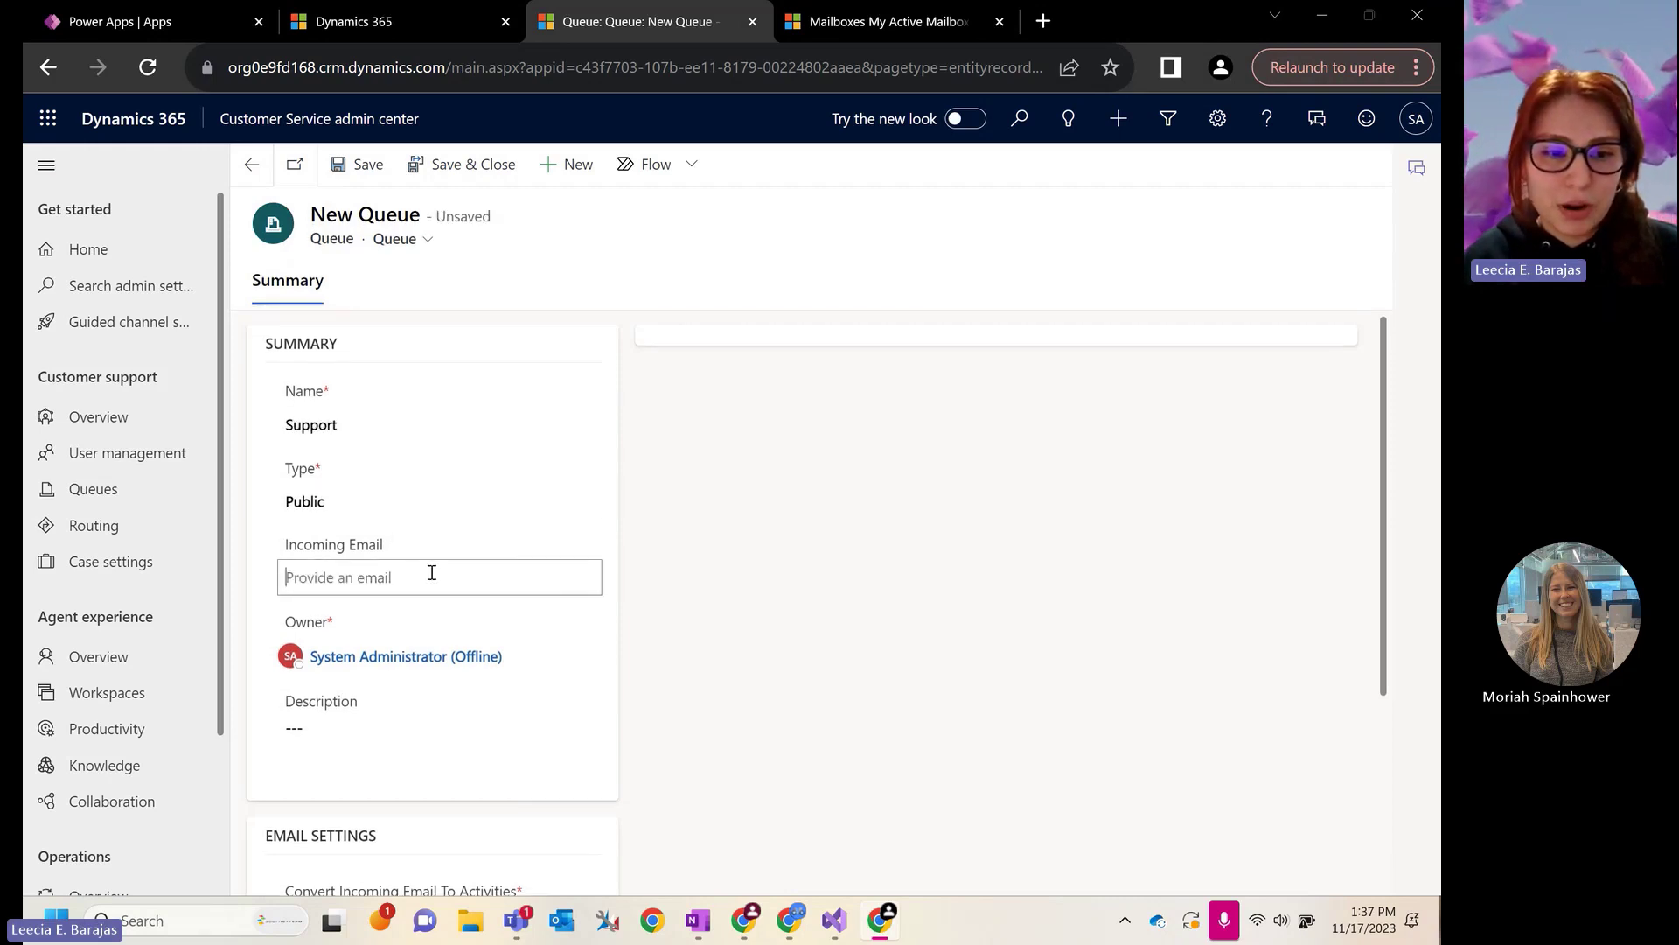
pyautogui.hotkey('ctrl', 'v')
pyautogui.scroll(-3, 656, 584)
pyautogui.scroll(3, 656, 585)
pyautogui.scroll(1, 649, 554)
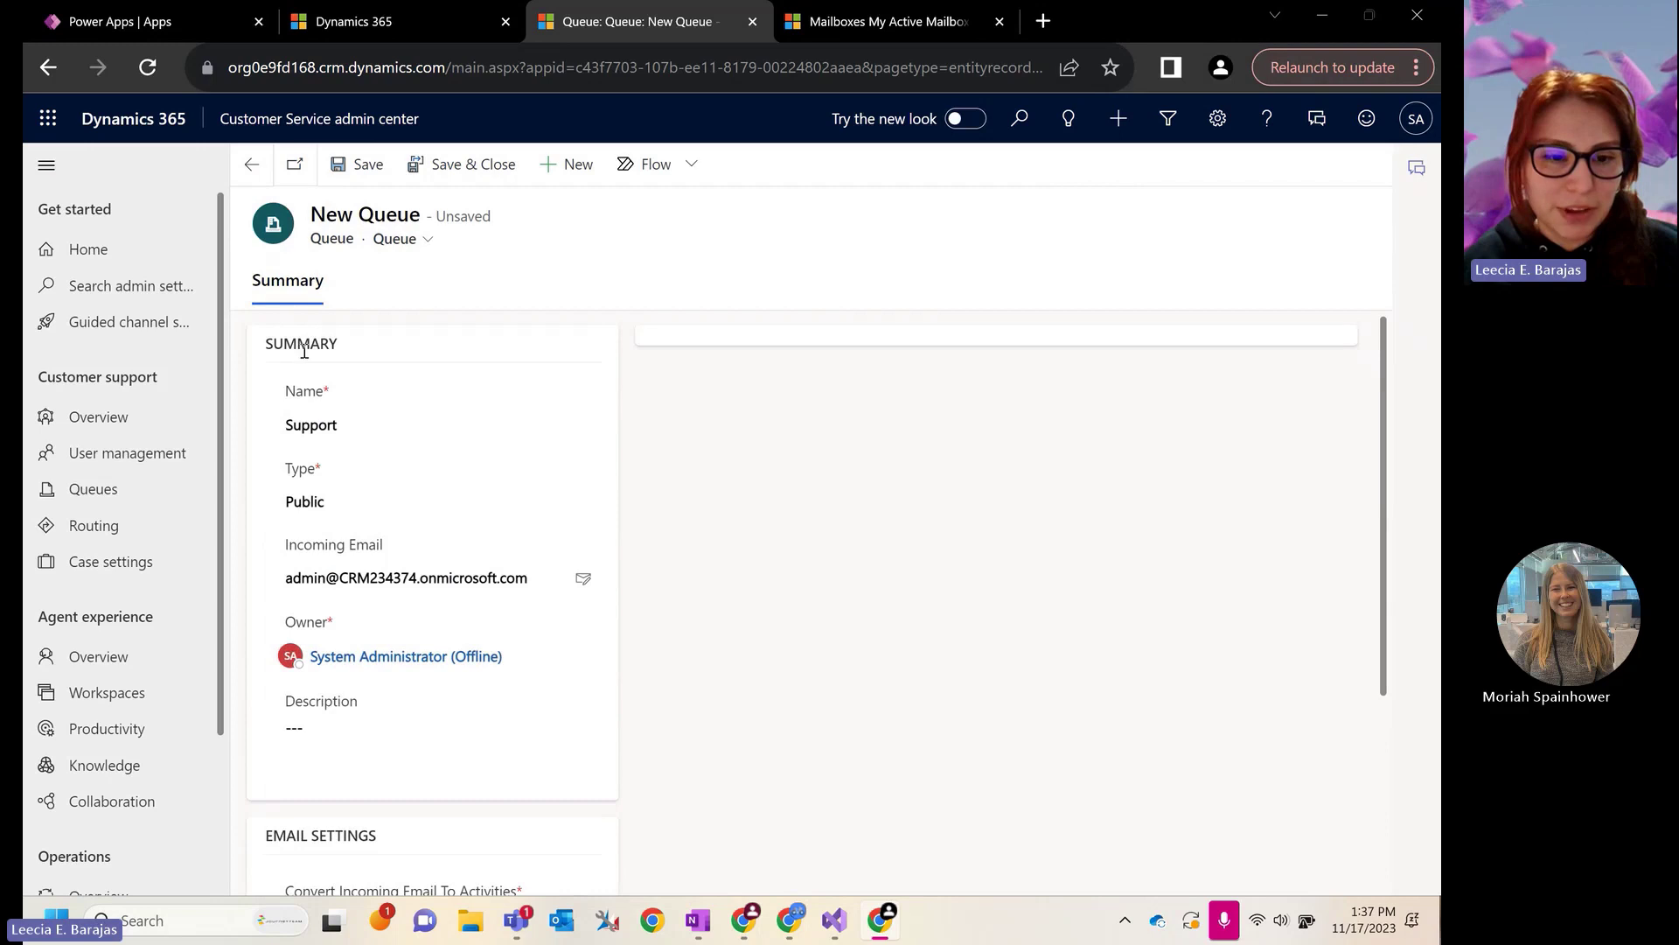
pyautogui.scroll(-1, 499, 389)
pyautogui.scroll(-3, 494, 401)
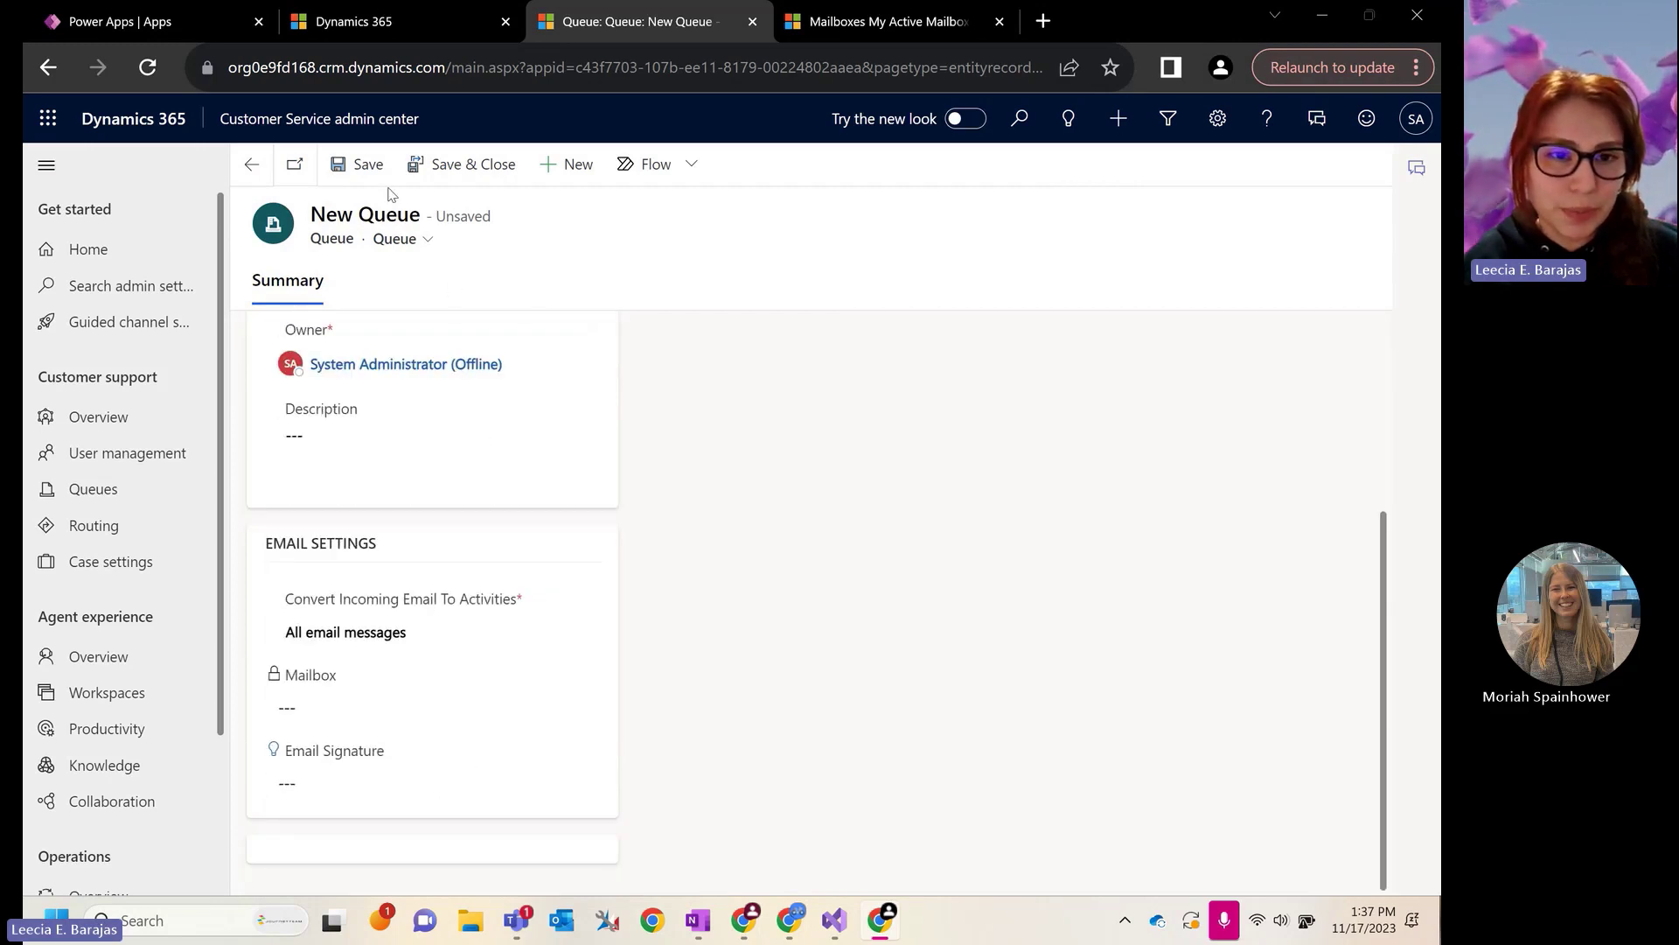
pyautogui.click(360, 164)
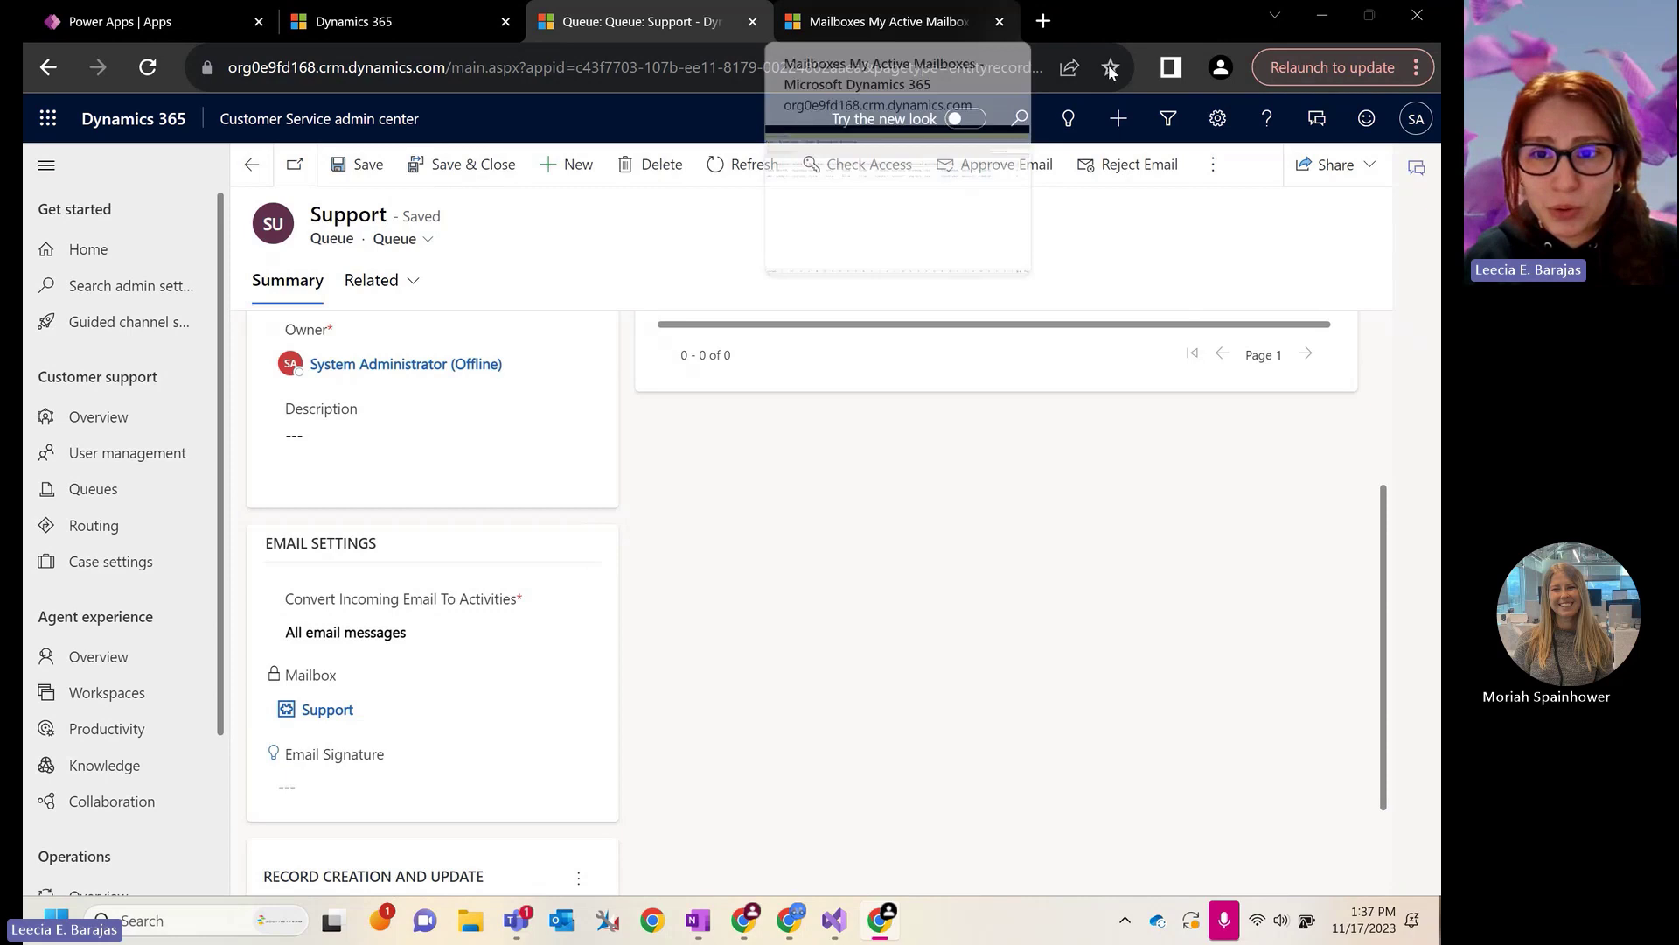
# Step: Go through Advanced Settings > Email Configuration to the Mailboxes list and its view selector
pyautogui.click(1218, 118)
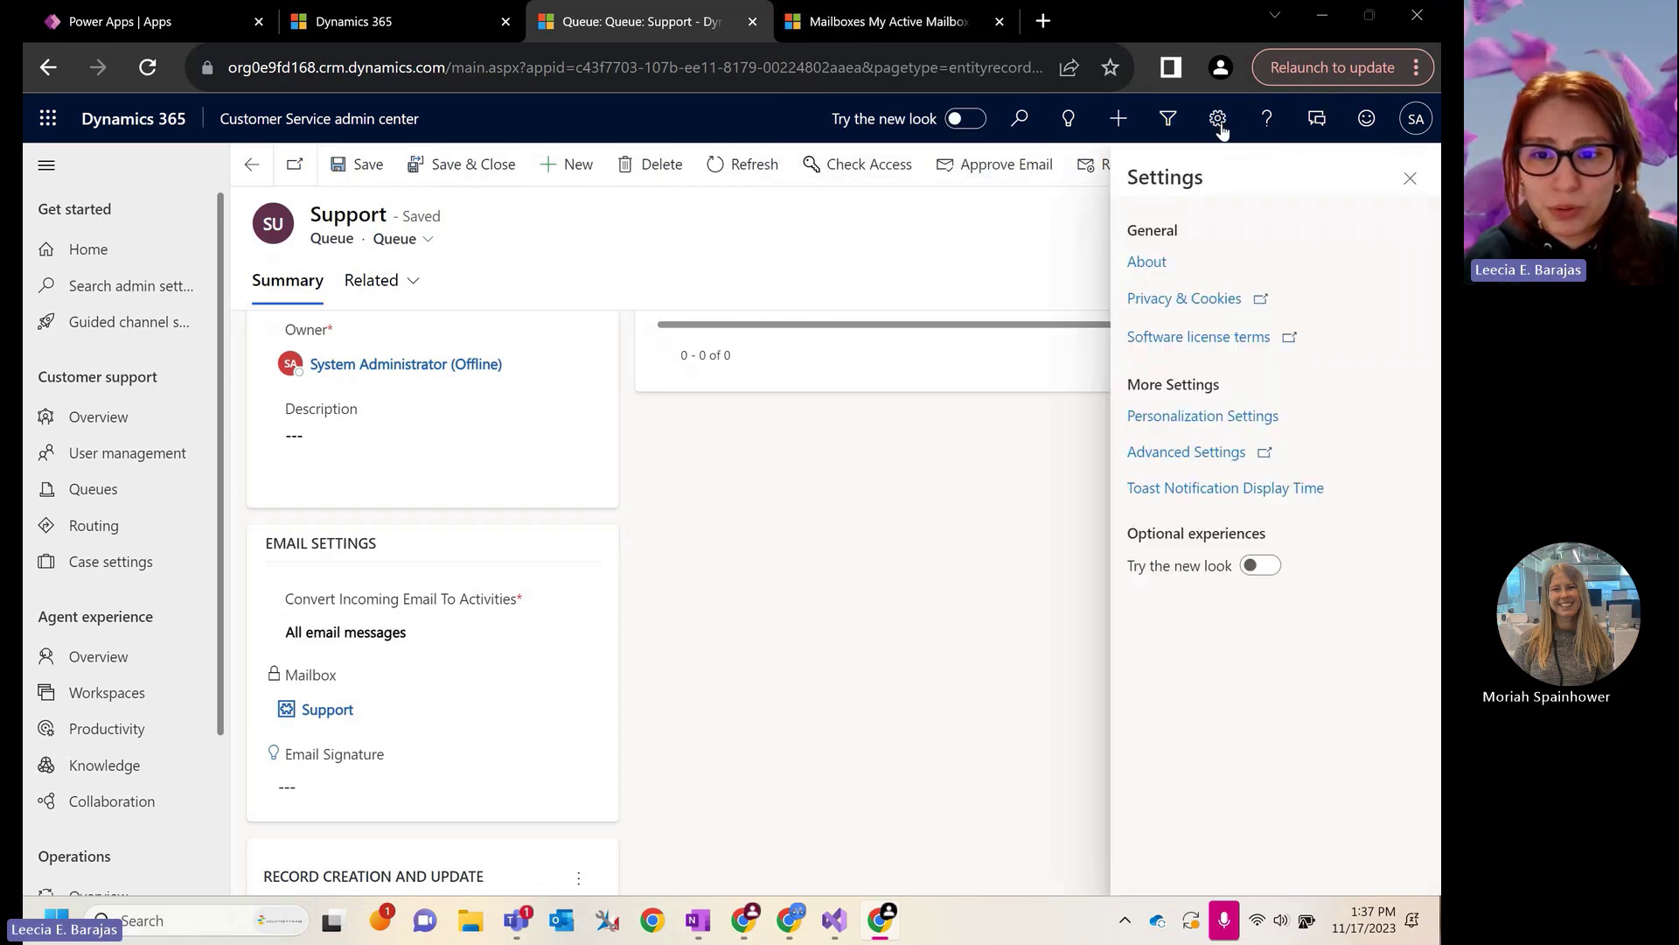
pyautogui.click(1211, 453)
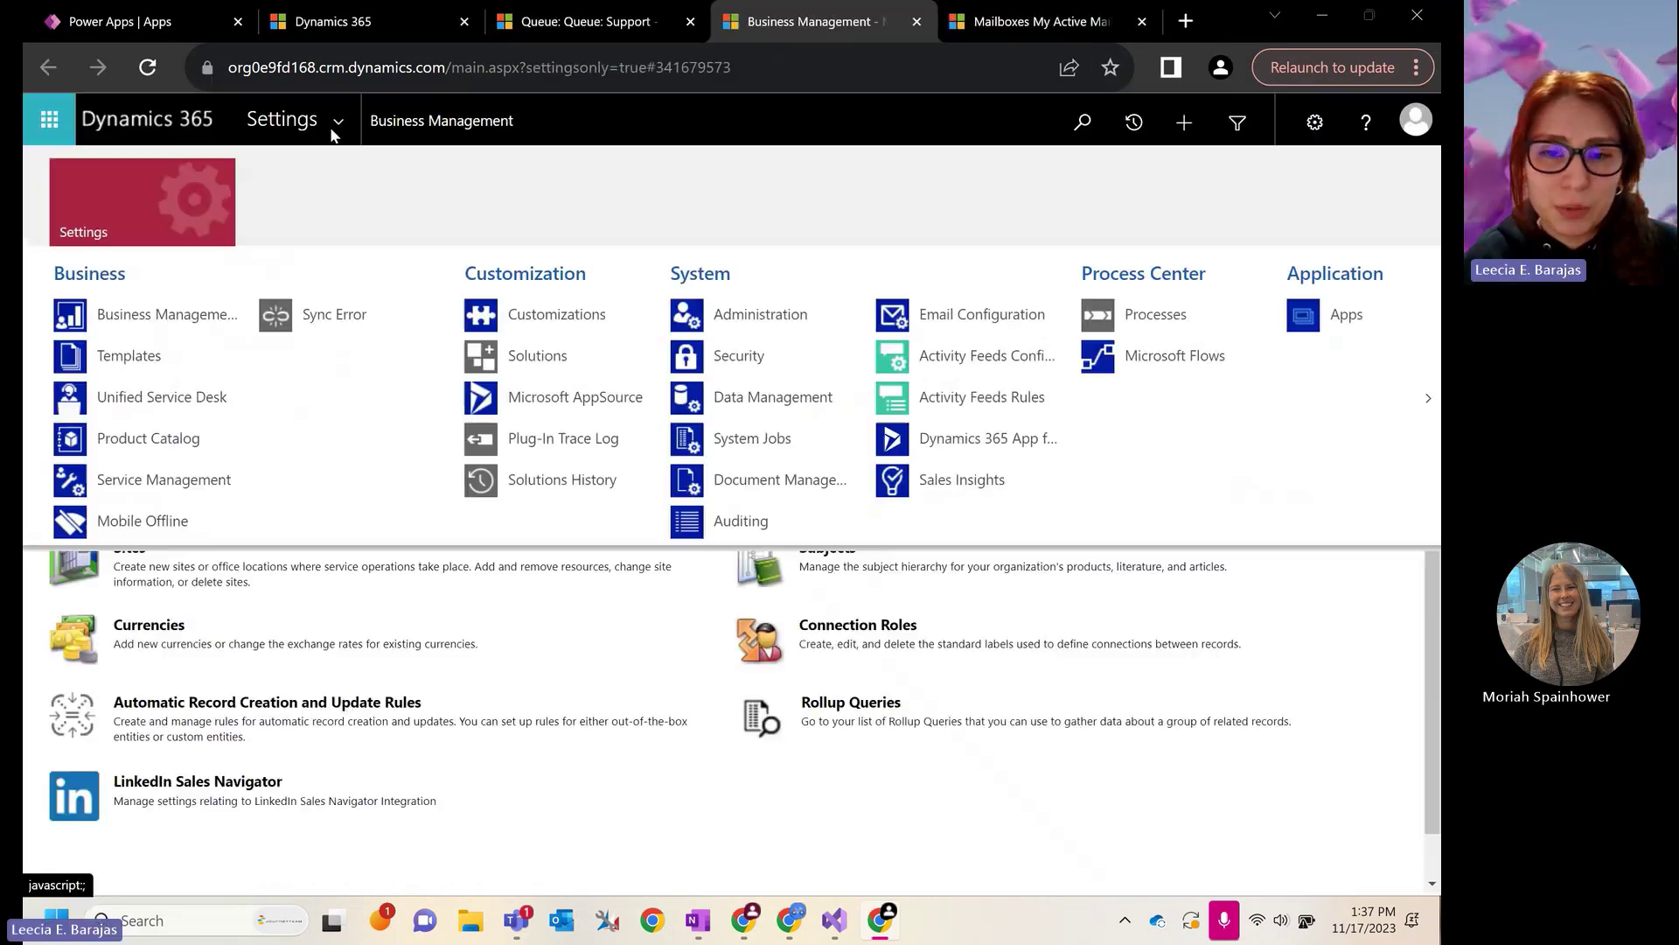
pyautogui.click(994, 321)
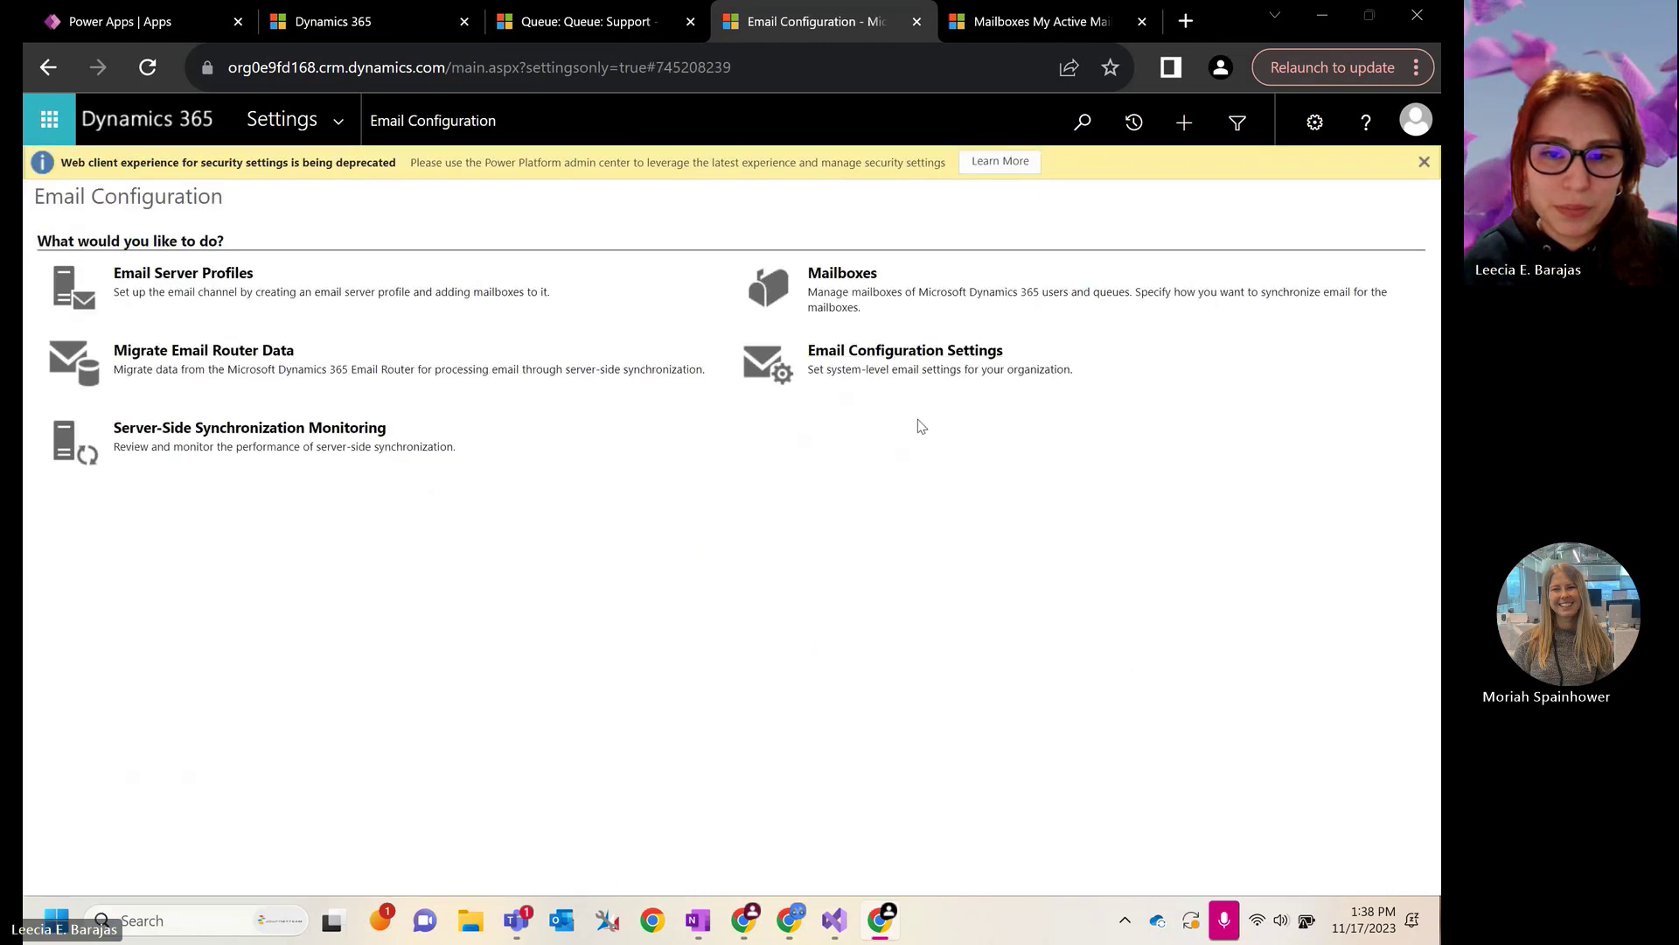
pyautogui.click(858, 282)
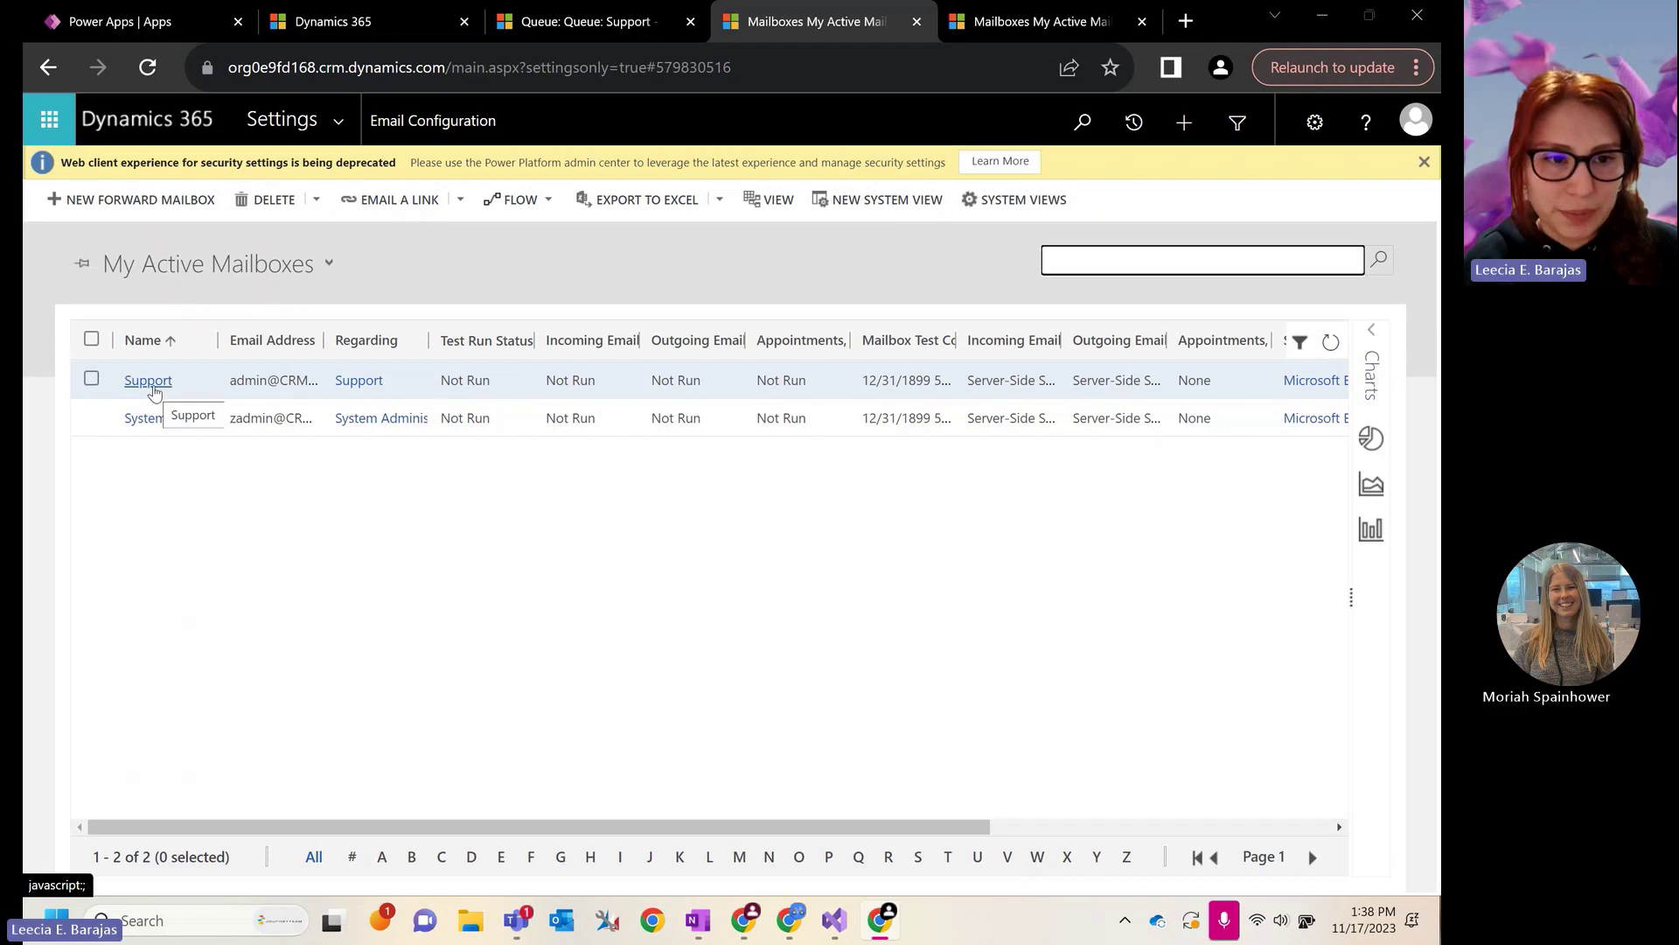
pyautogui.click(281, 269)
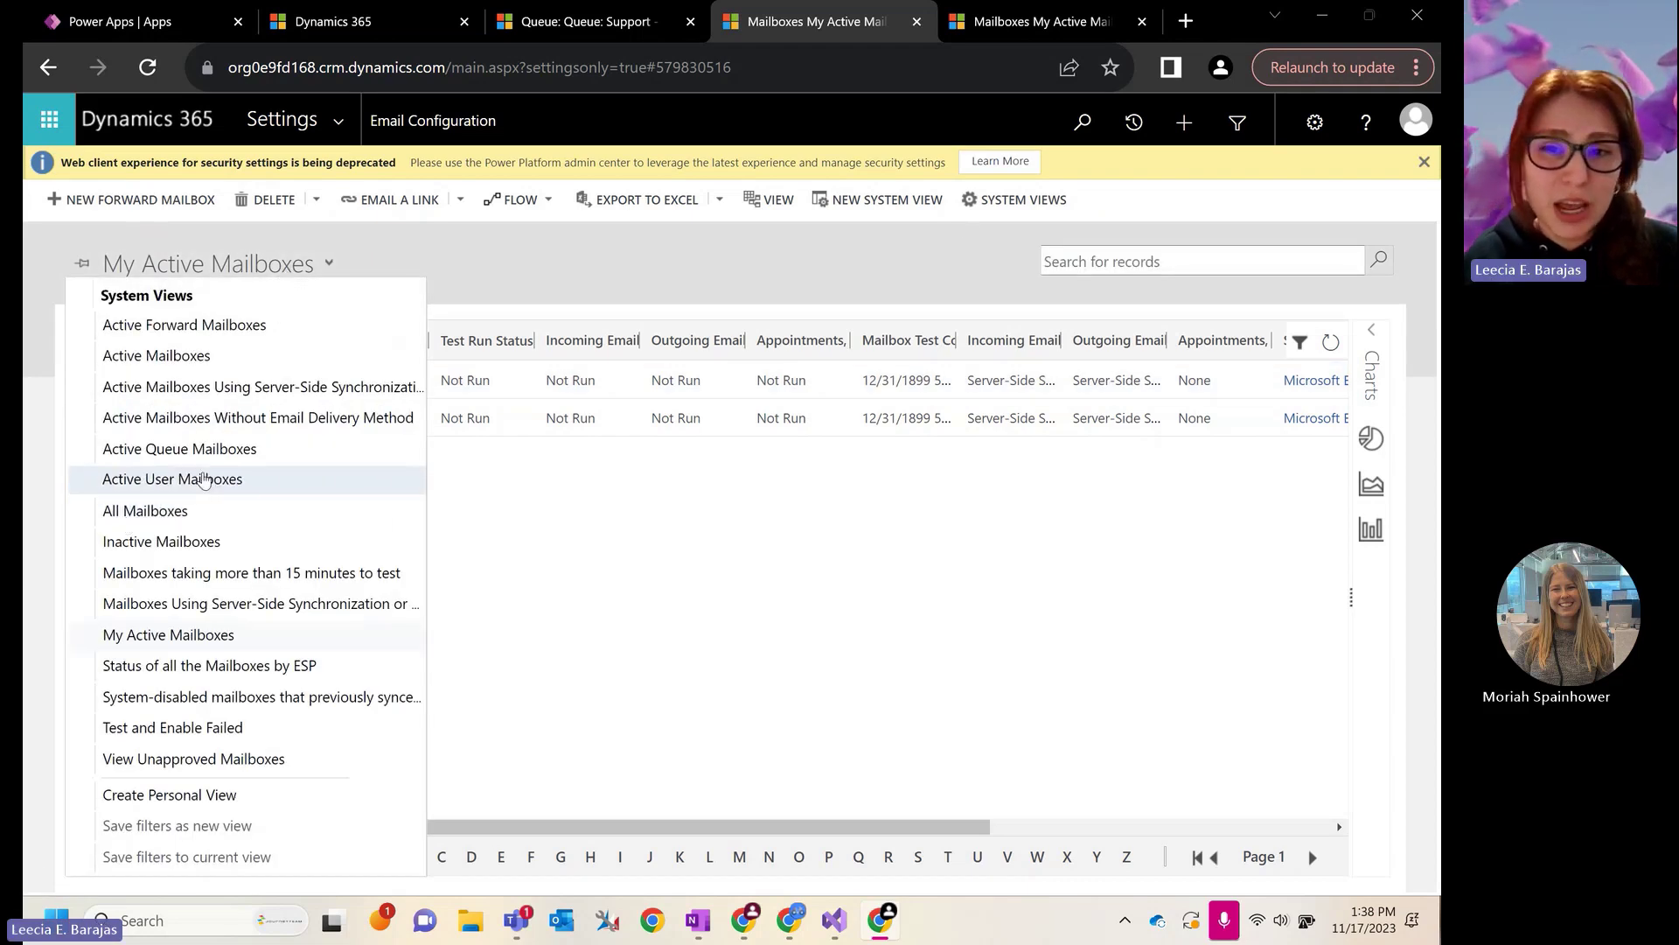
# Step: Open the Support mailbox, approve its email, run Test & Enable Mailbox, and check its alerts
pyautogui.click(728, 569)
pyautogui.click(148, 379)
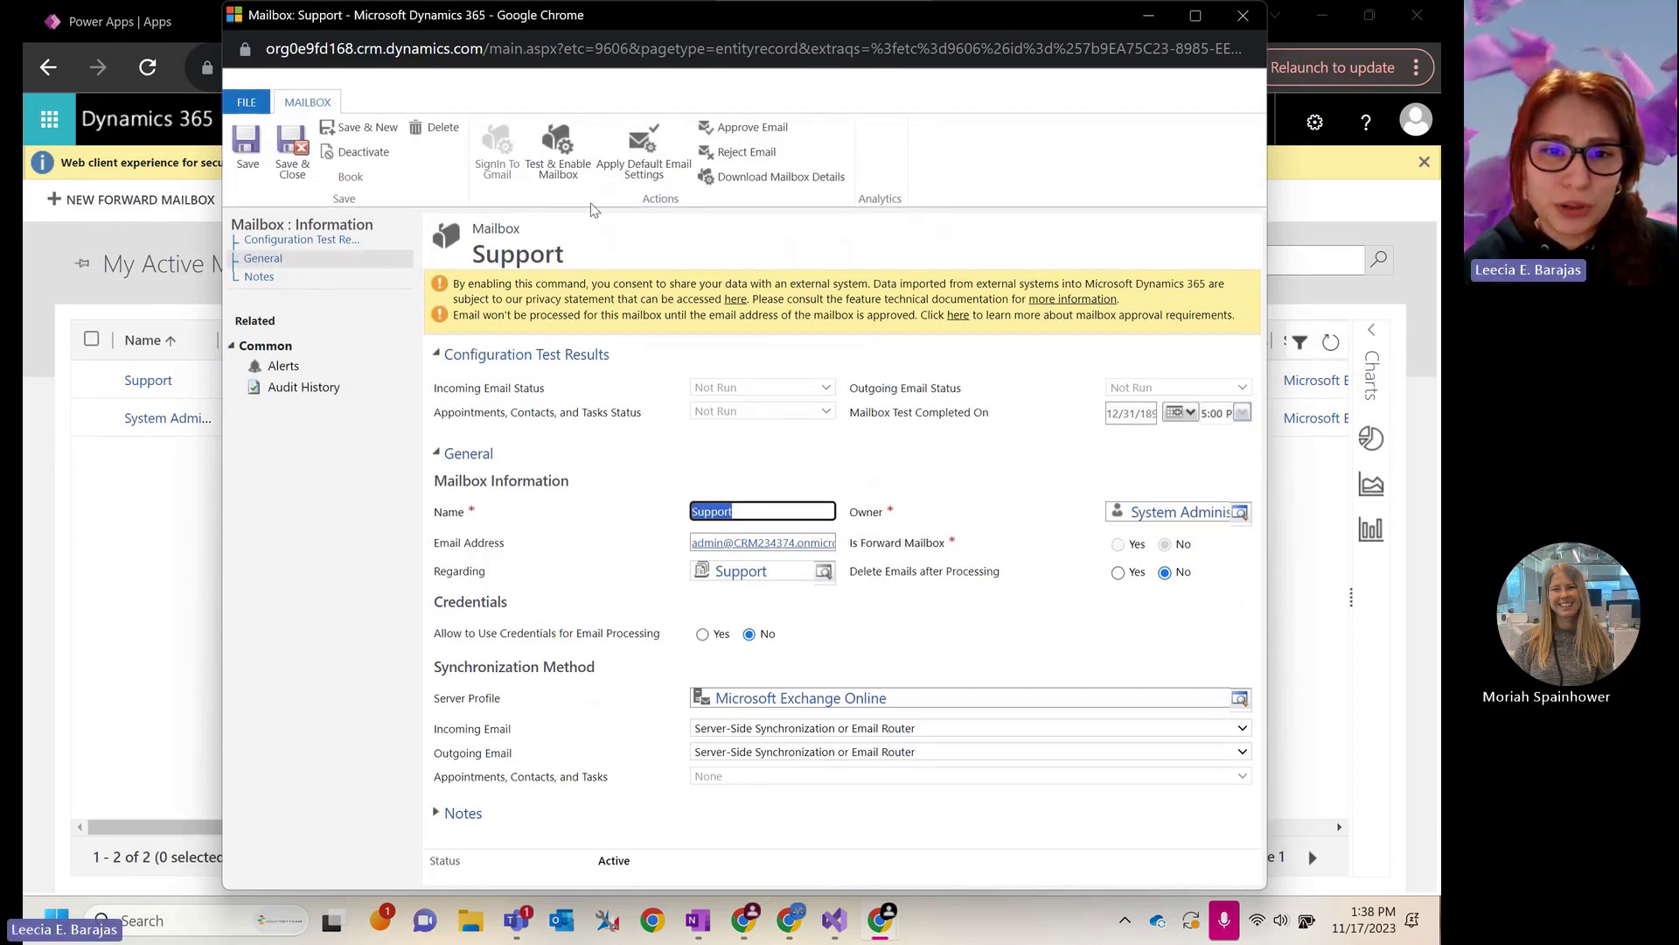
pyautogui.click(754, 129)
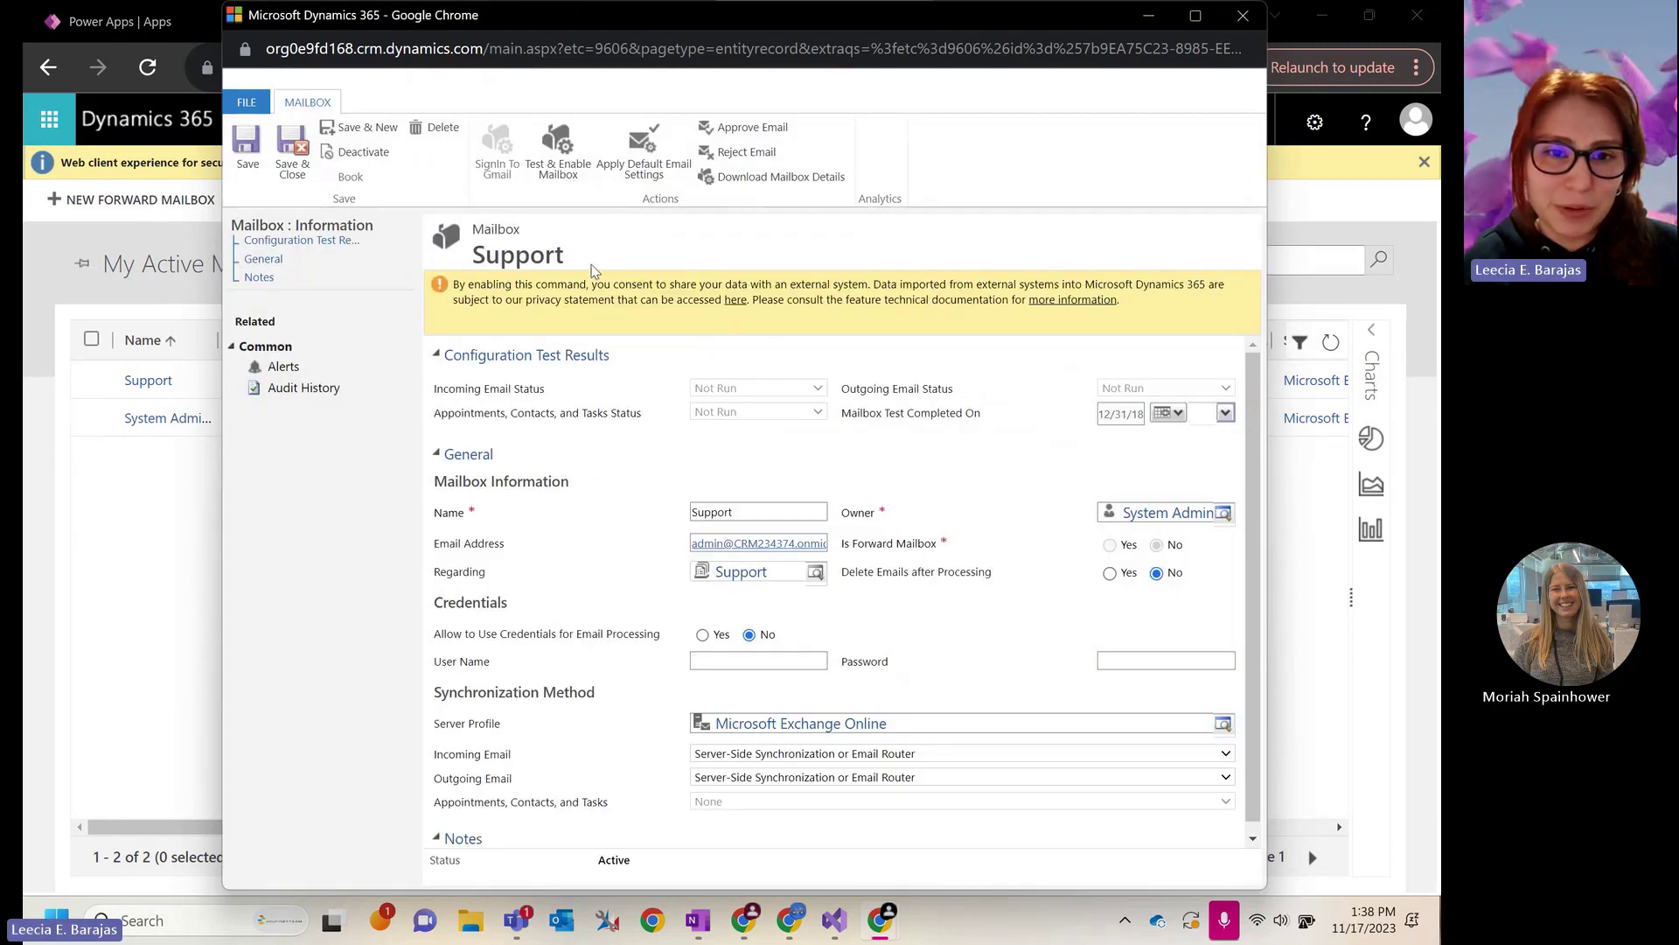
pyautogui.click(561, 145)
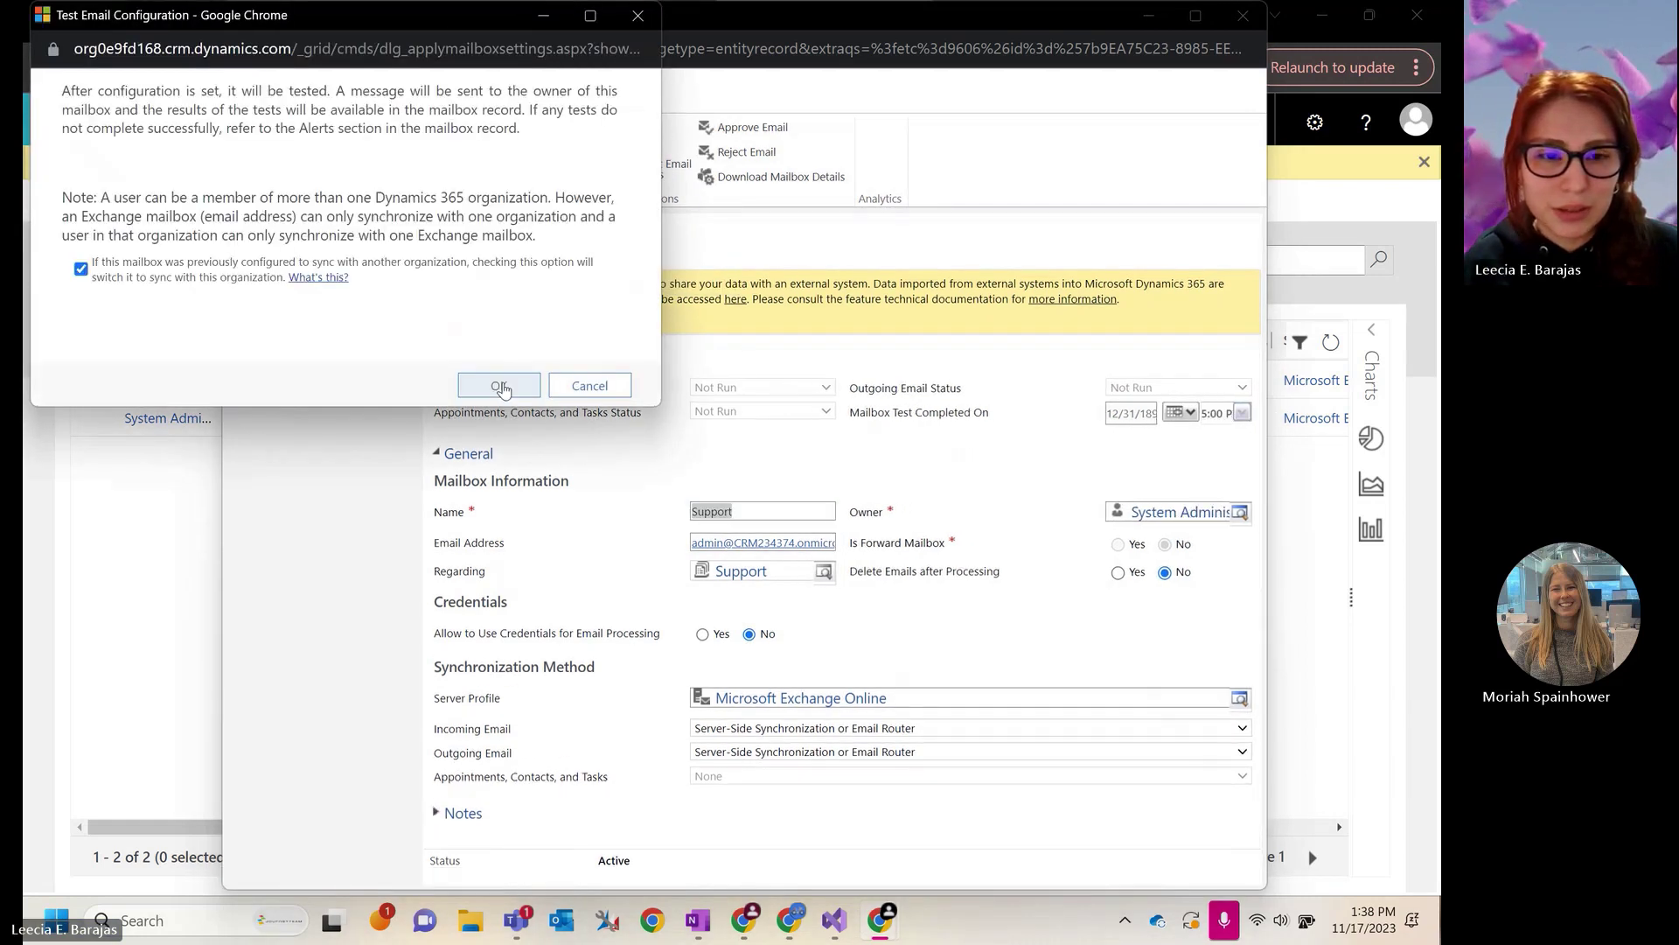
pyautogui.click(500, 387)
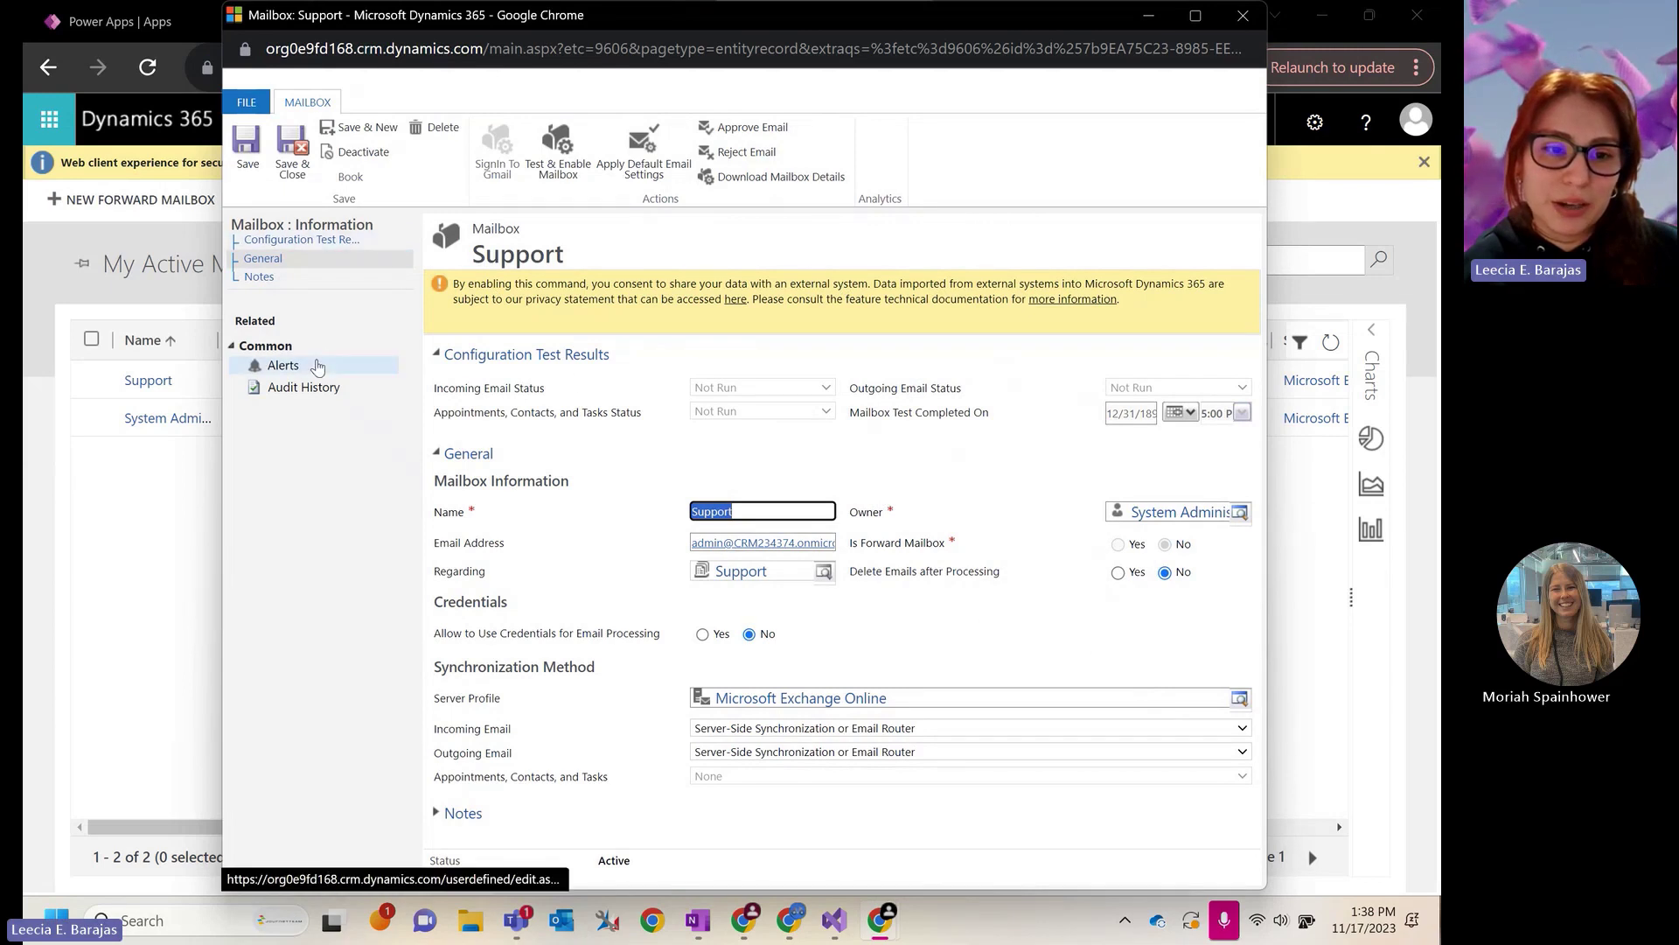
pyautogui.click(308, 367)
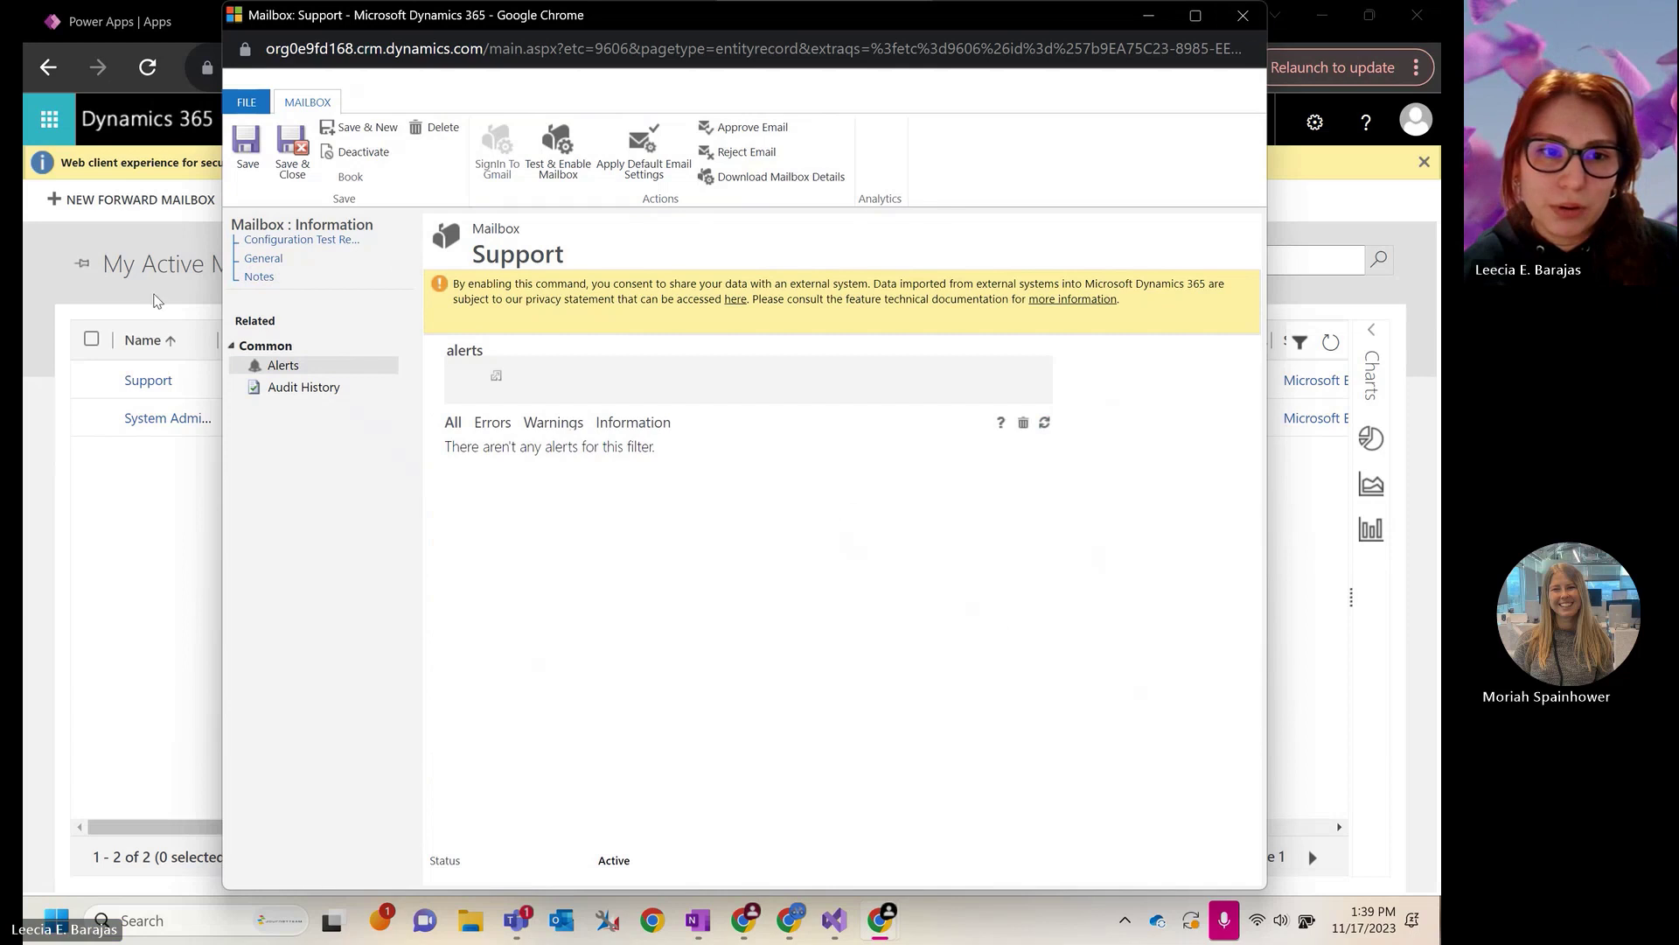
# Step: Close the mailbox, refresh the list to confirm Success, and return to the Support queue record
pyautogui.click(1242, 17)
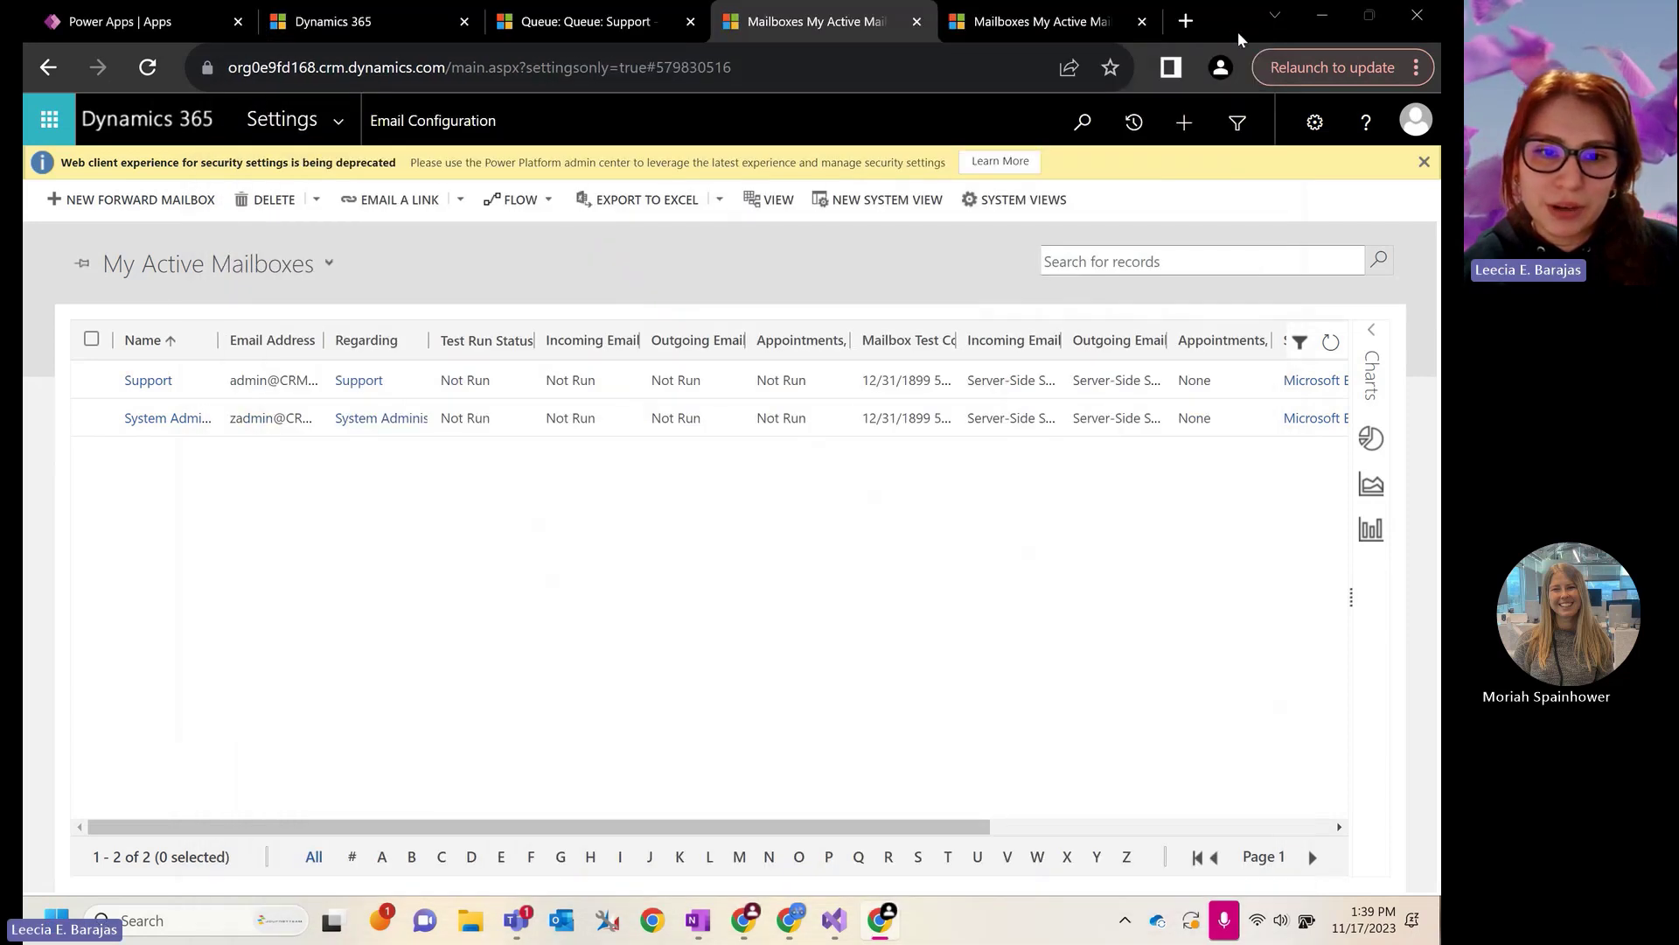
pyautogui.click(1330, 350)
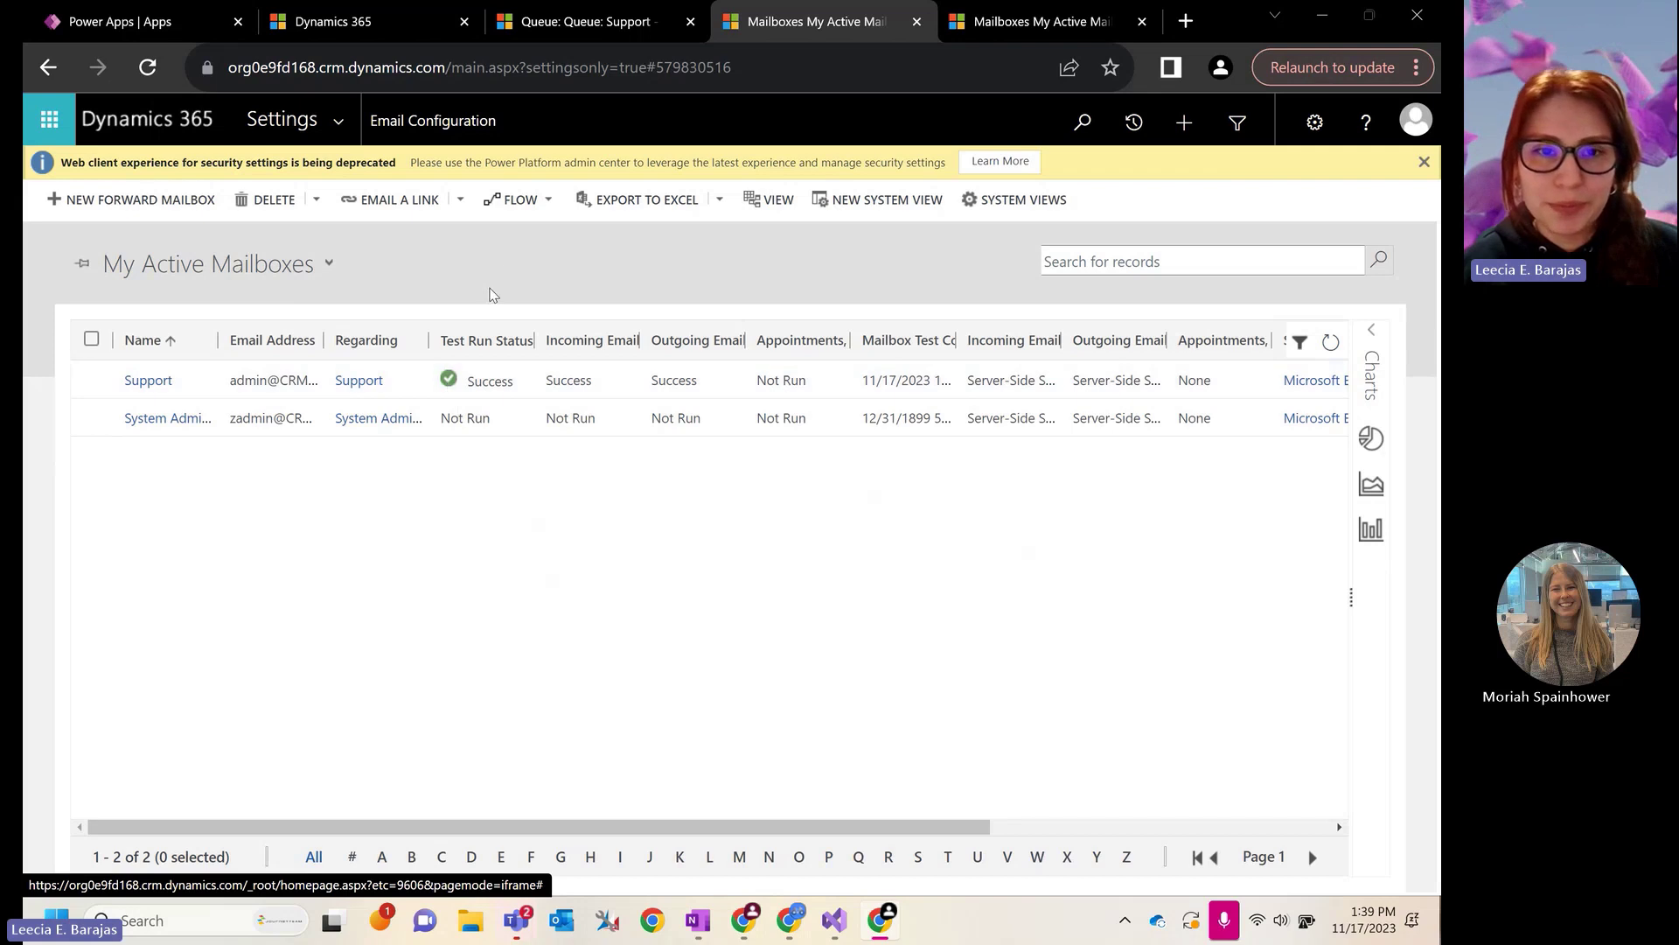
pyautogui.hotkey('ctrl', 'shift', 'Tab')
pyautogui.scroll(-2, 705, 404)
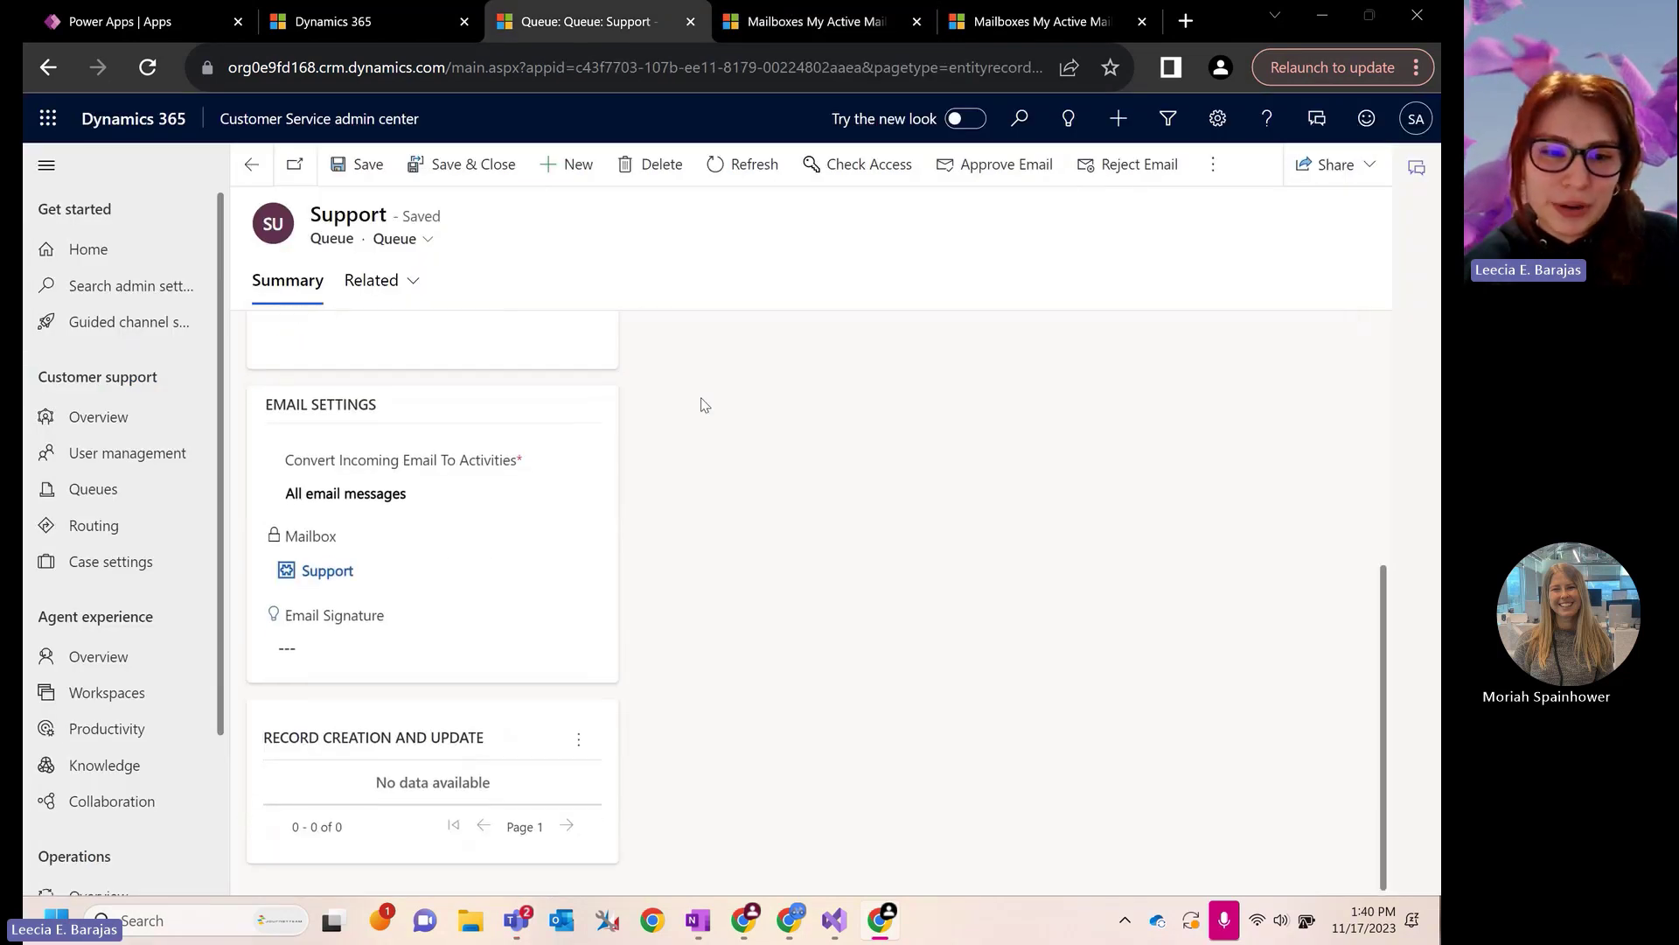
# Step: Create a new record creation and update rule named 'Support ARC' and save it
pyautogui.click(576, 742)
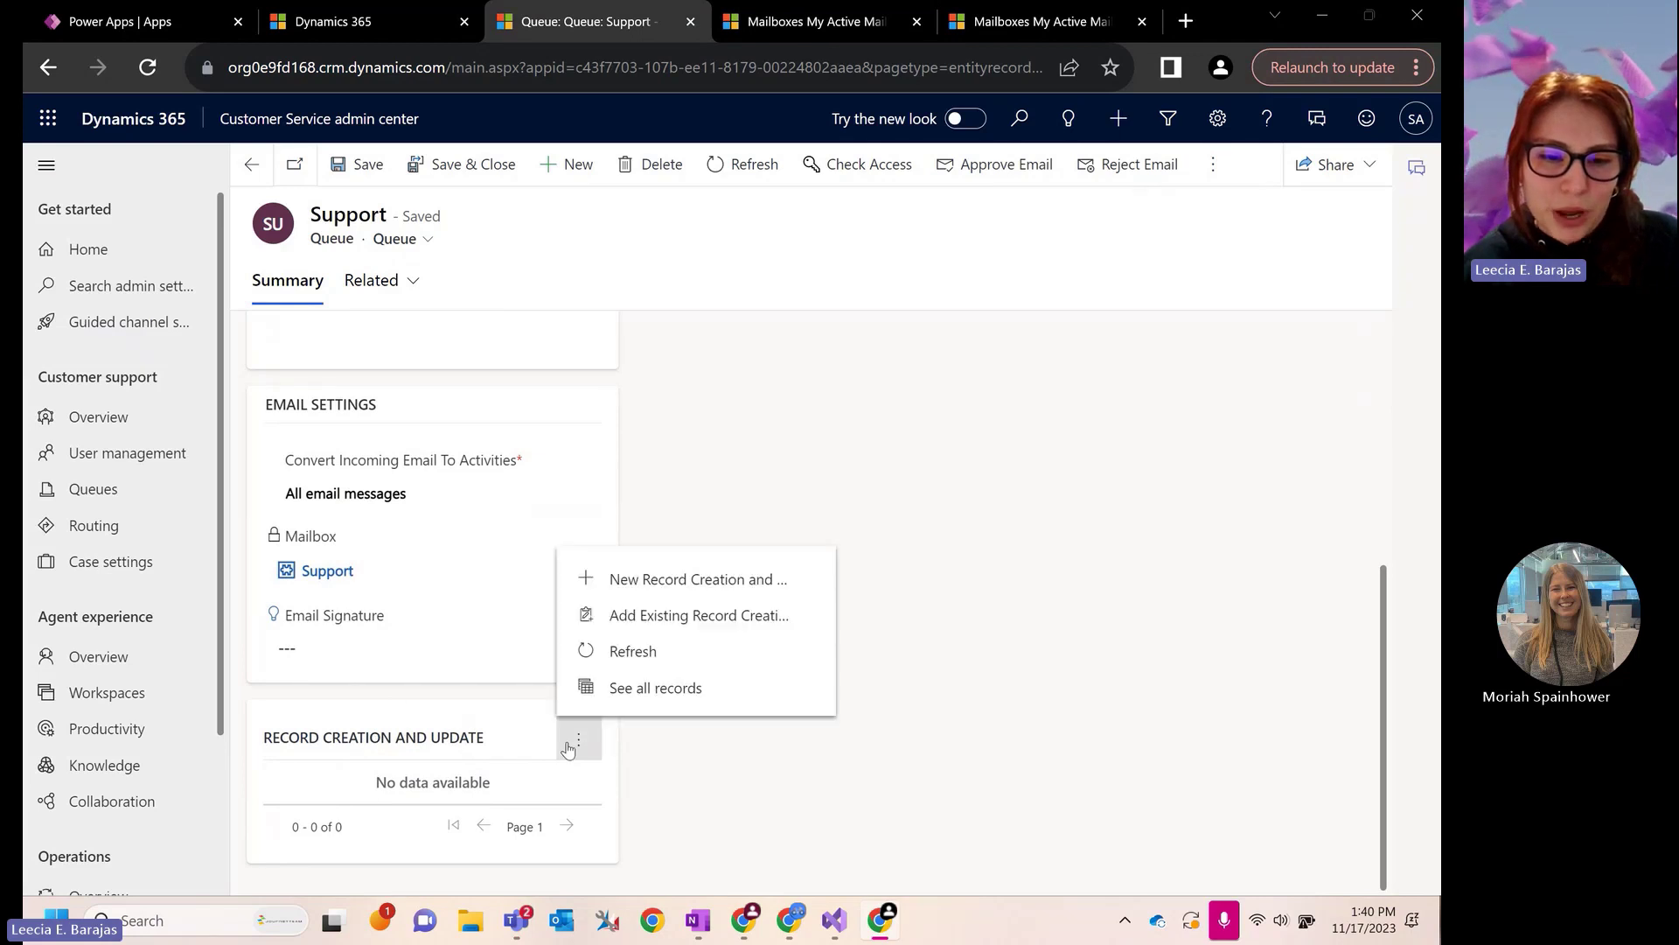
pyautogui.click(683, 592)
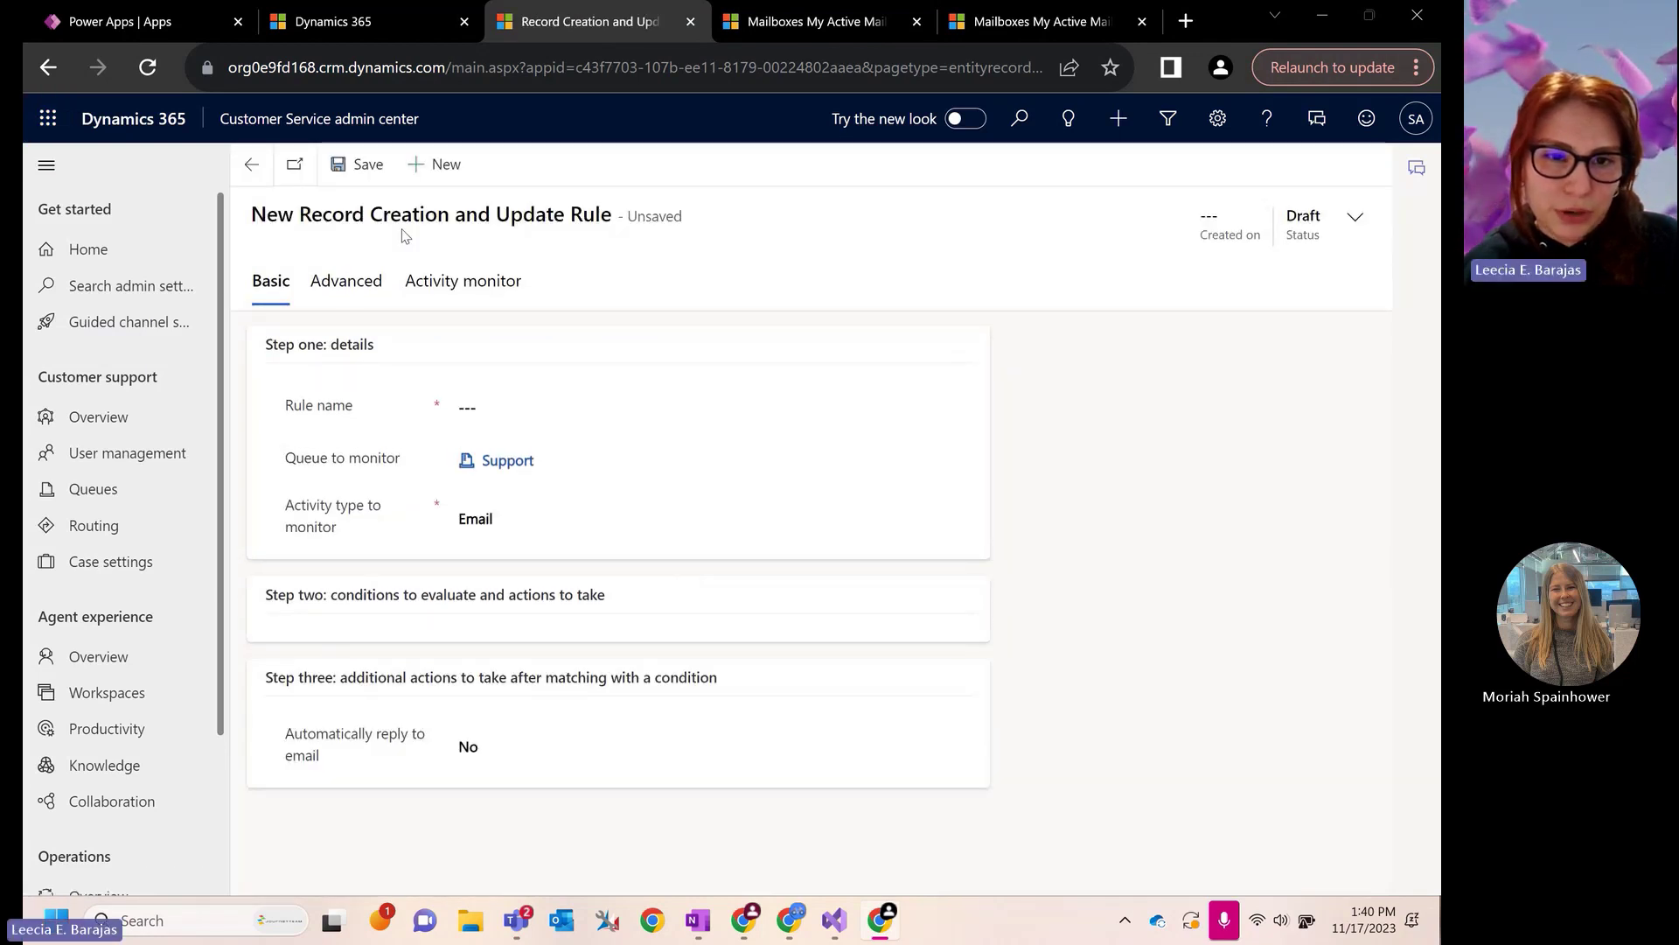
pyautogui.click(562, 409)
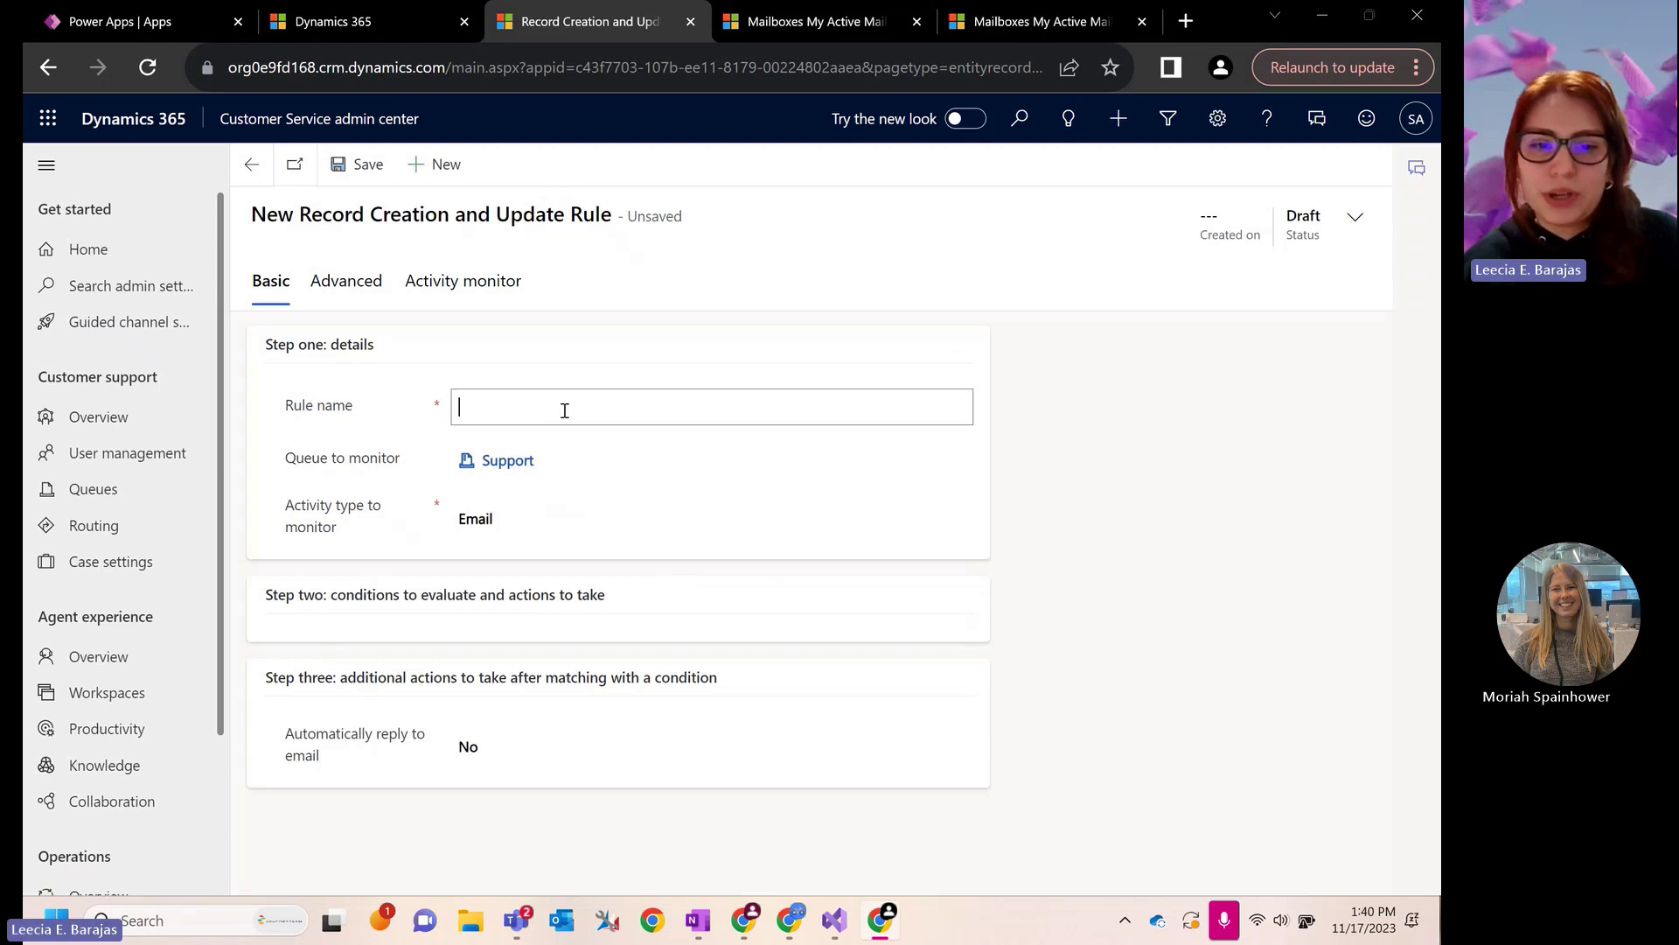
pyautogui.write('Support')
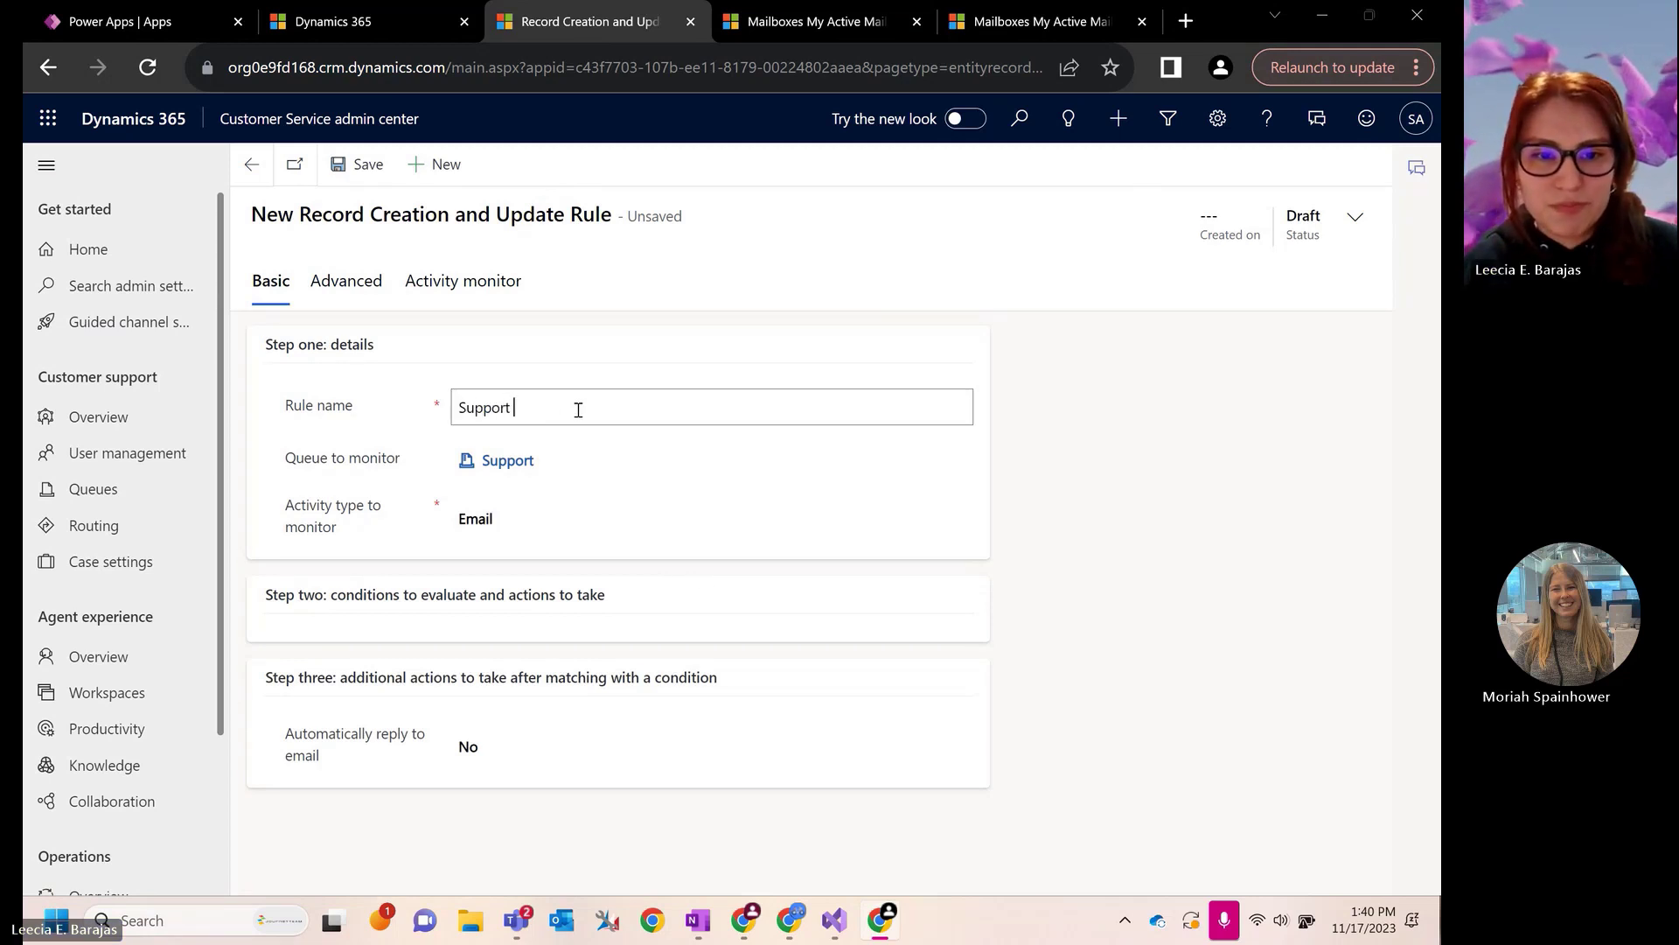
pyautogui.write(' ARC')
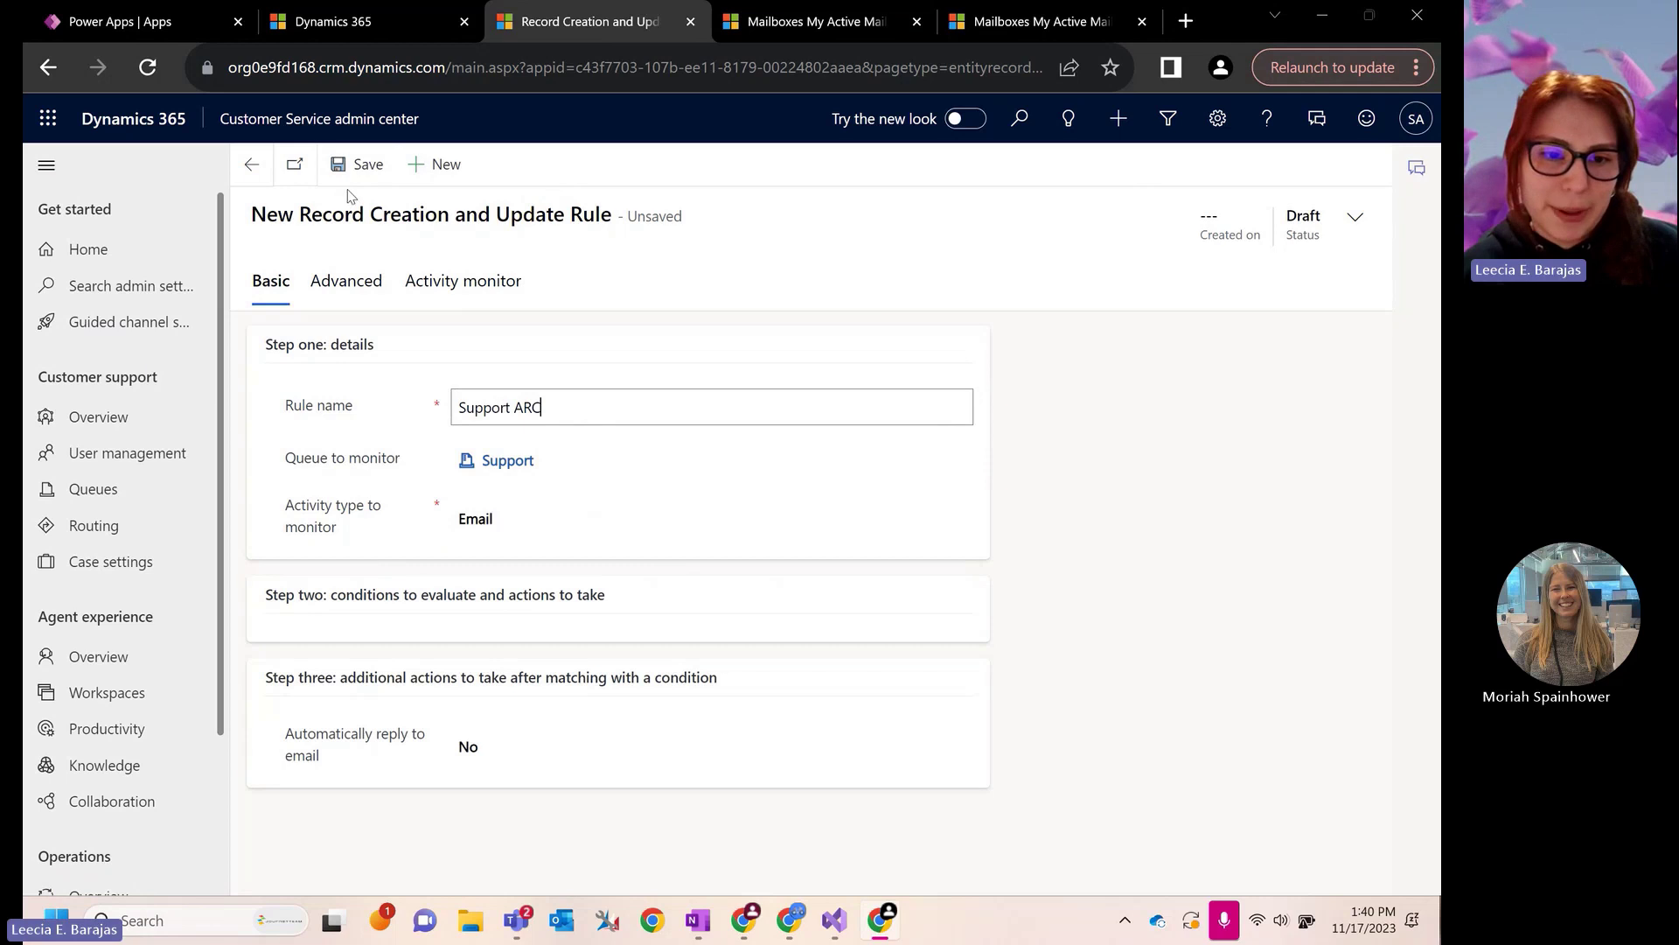
pyautogui.click(356, 175)
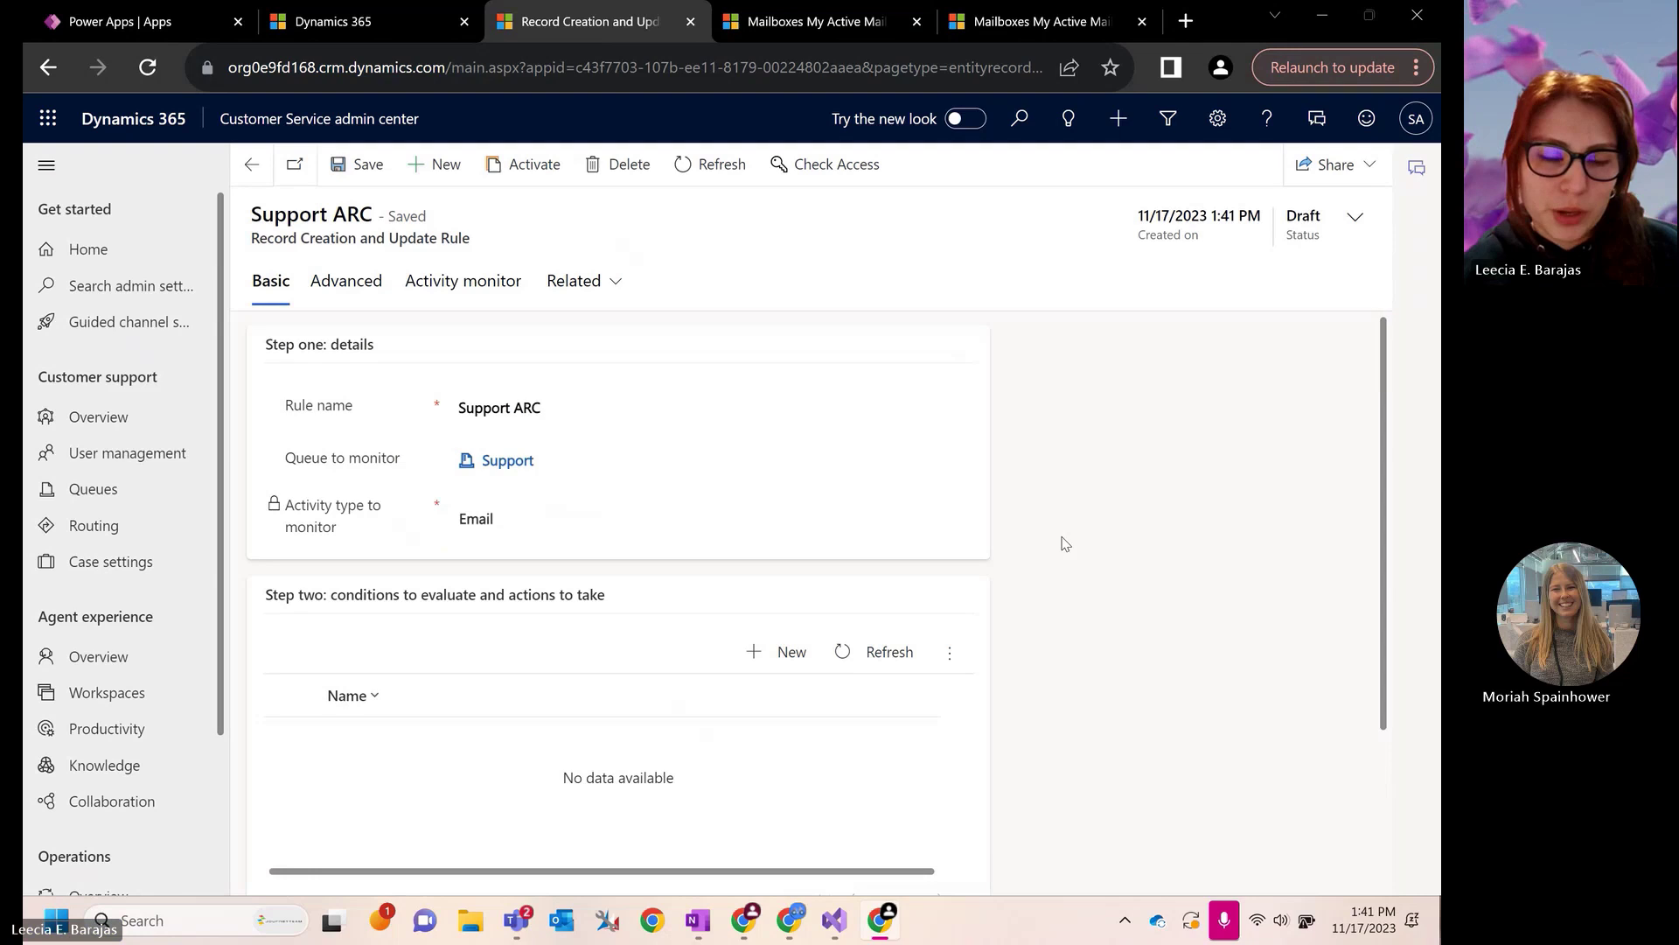
# Step: Keep Support as the rule's queue and start a new condition item
pyautogui.scroll(-1, 1064, 544)
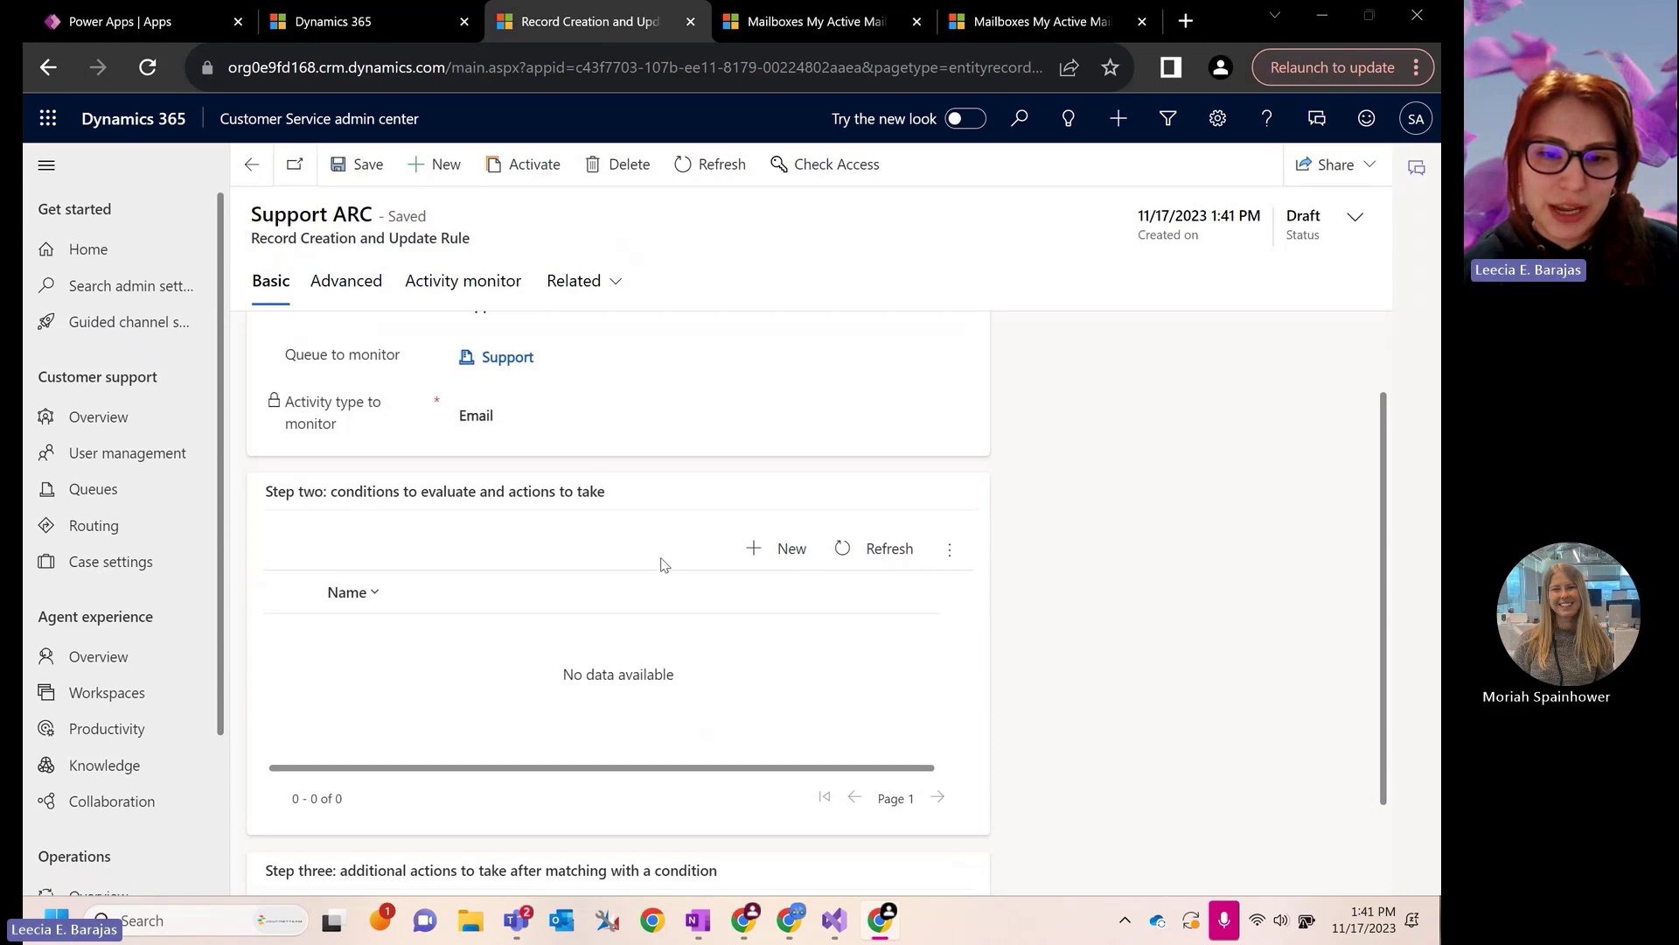
pyautogui.scroll(1, 798, 543)
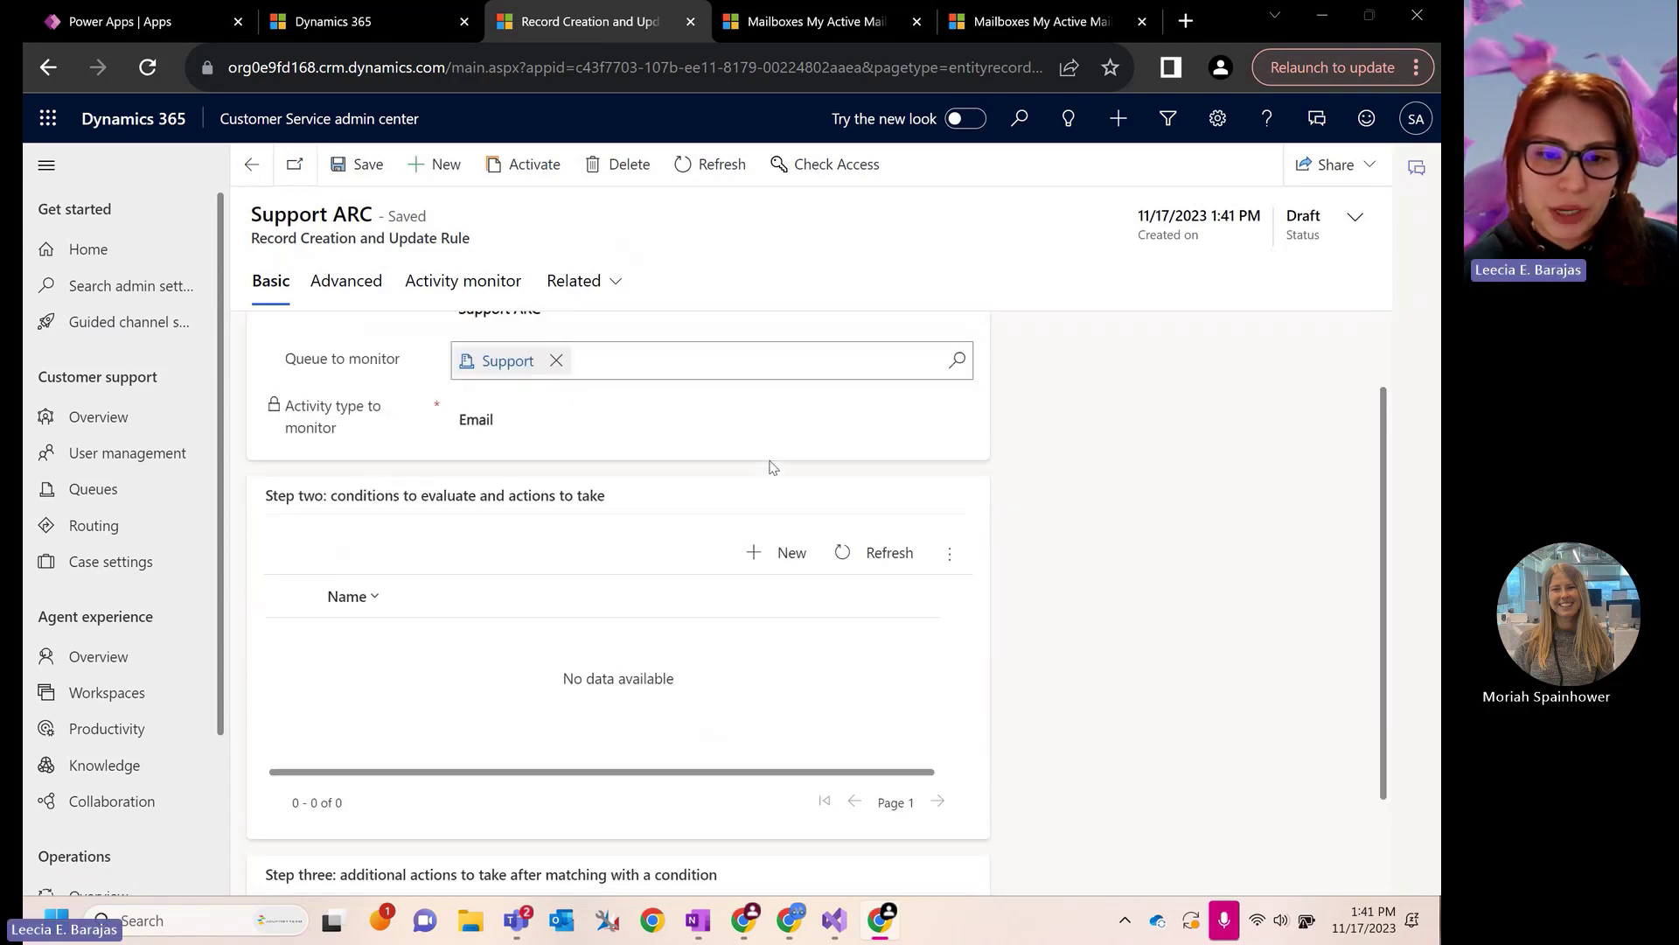
pyautogui.click(772, 467)
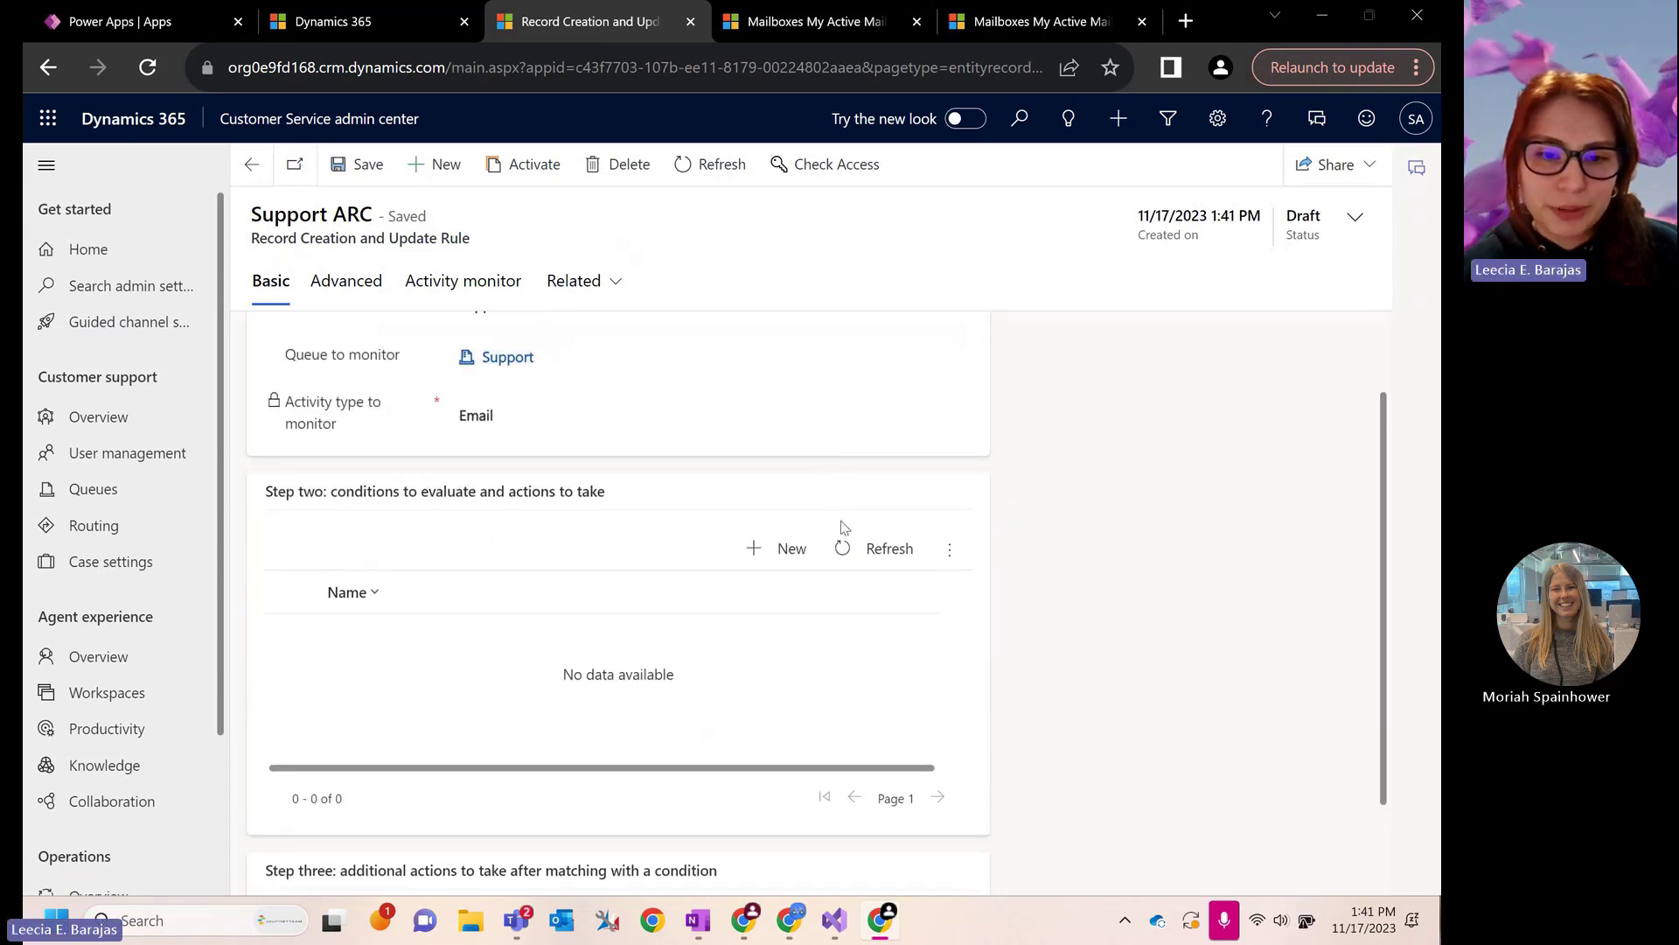
pyautogui.click(767, 550)
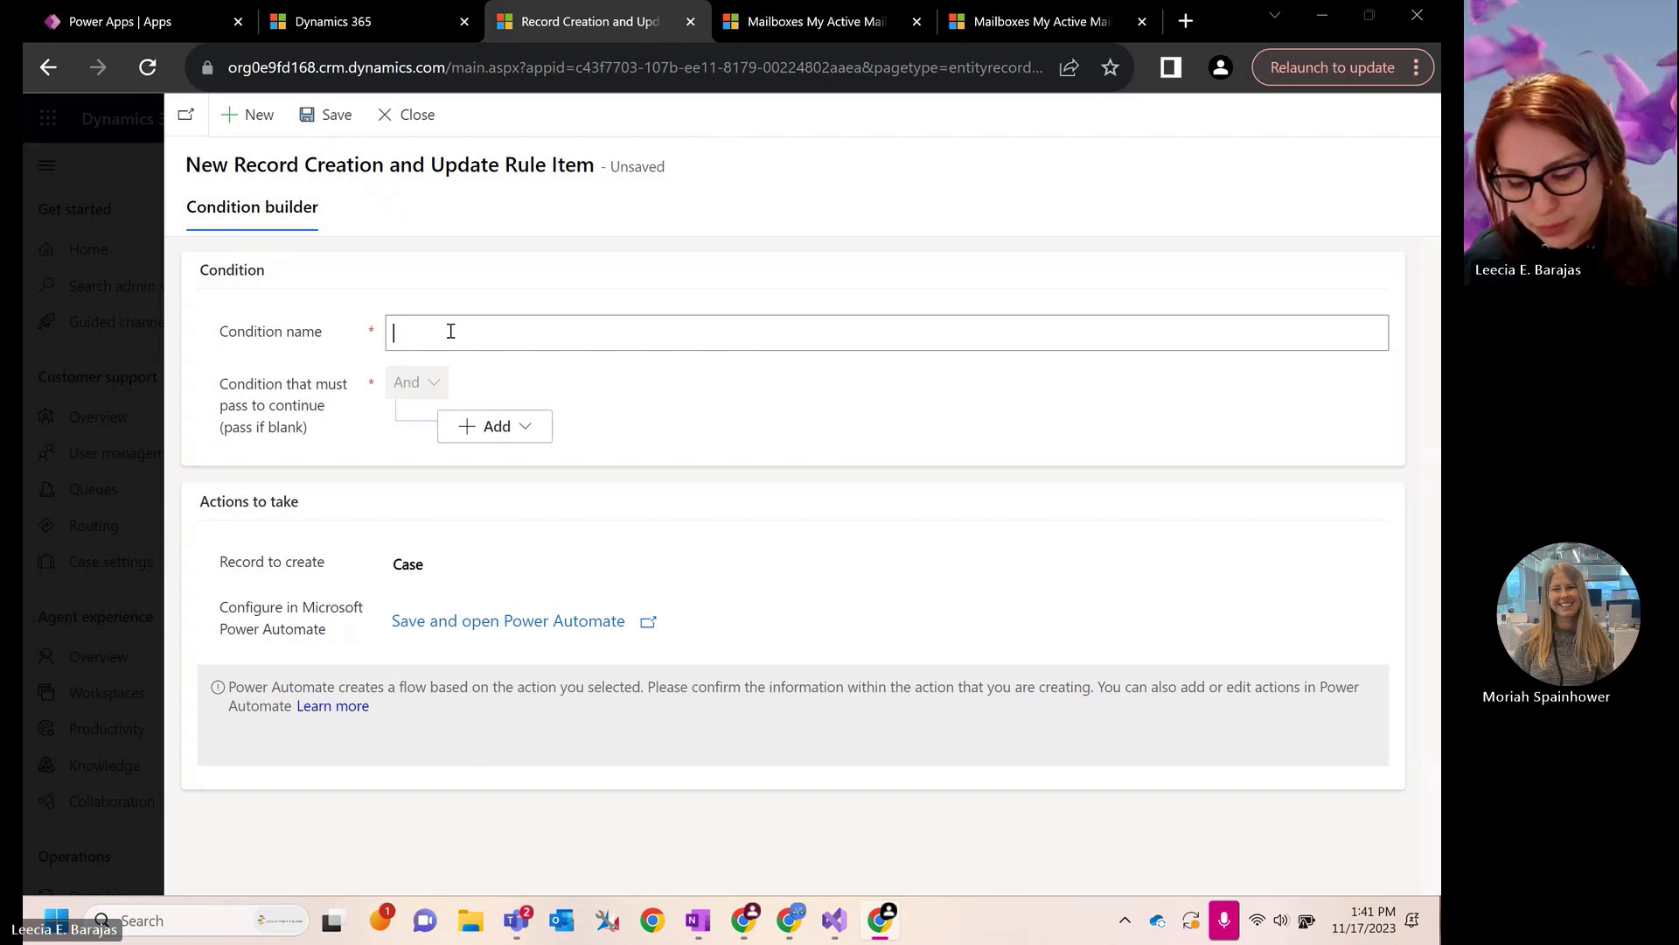
# Step: Name the condition 'Condition 1' and keep Case as the record to create
pyautogui.write('ond')
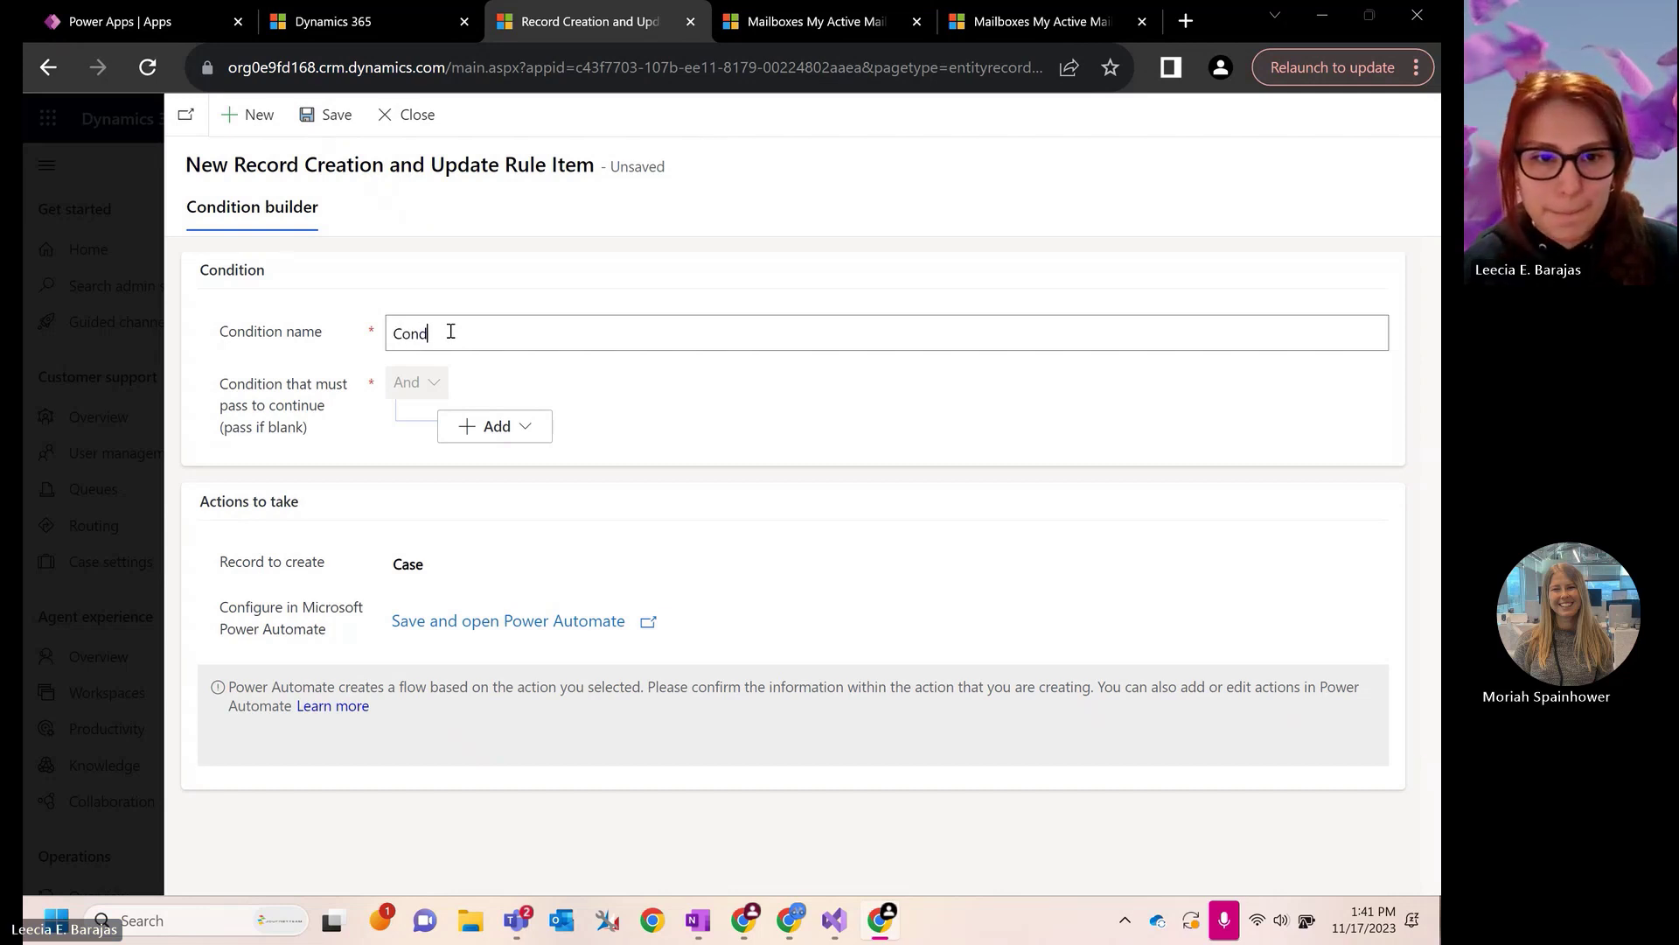
pyautogui.write('ition 1')
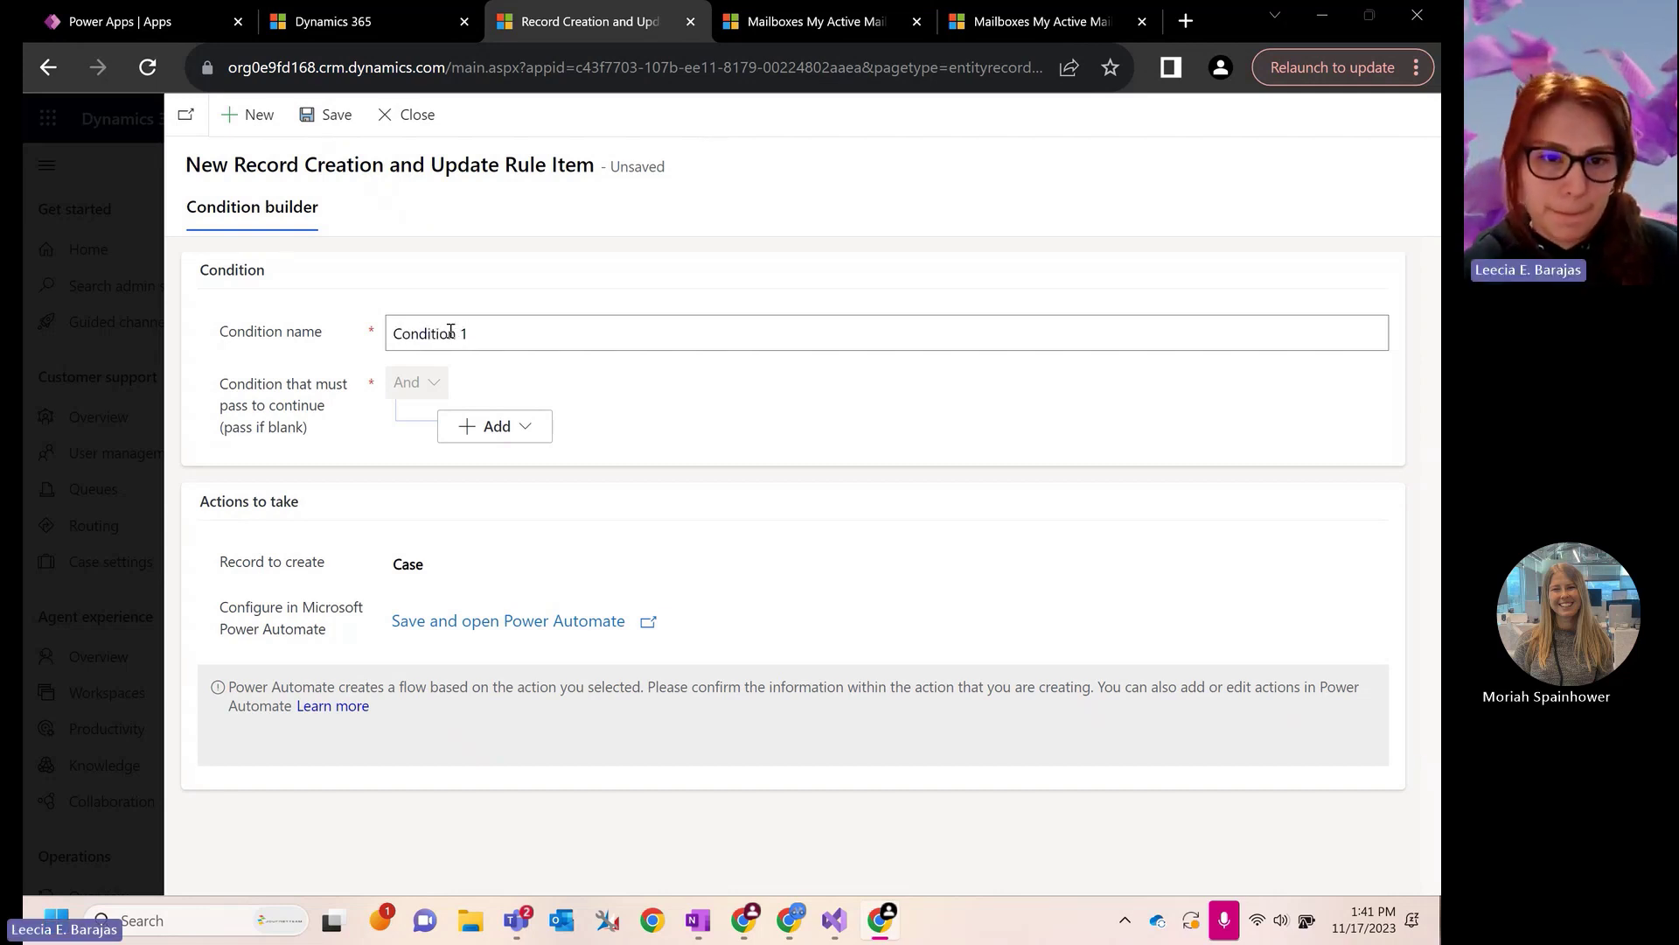
pyautogui.click(494, 294)
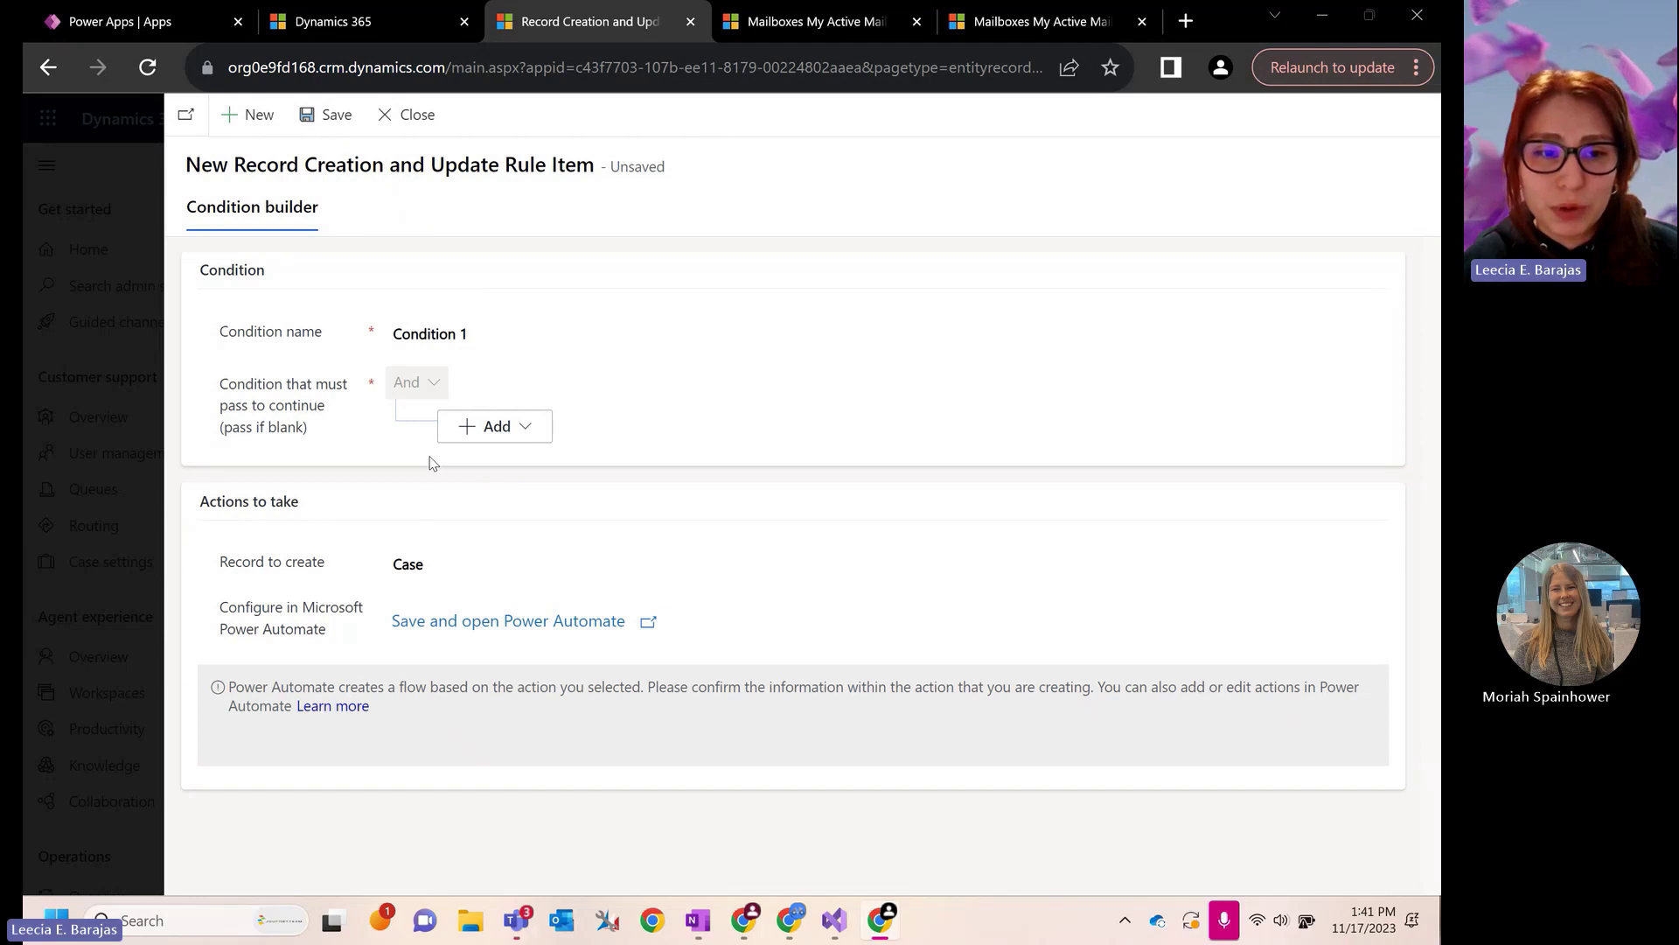
pyautogui.click(485, 564)
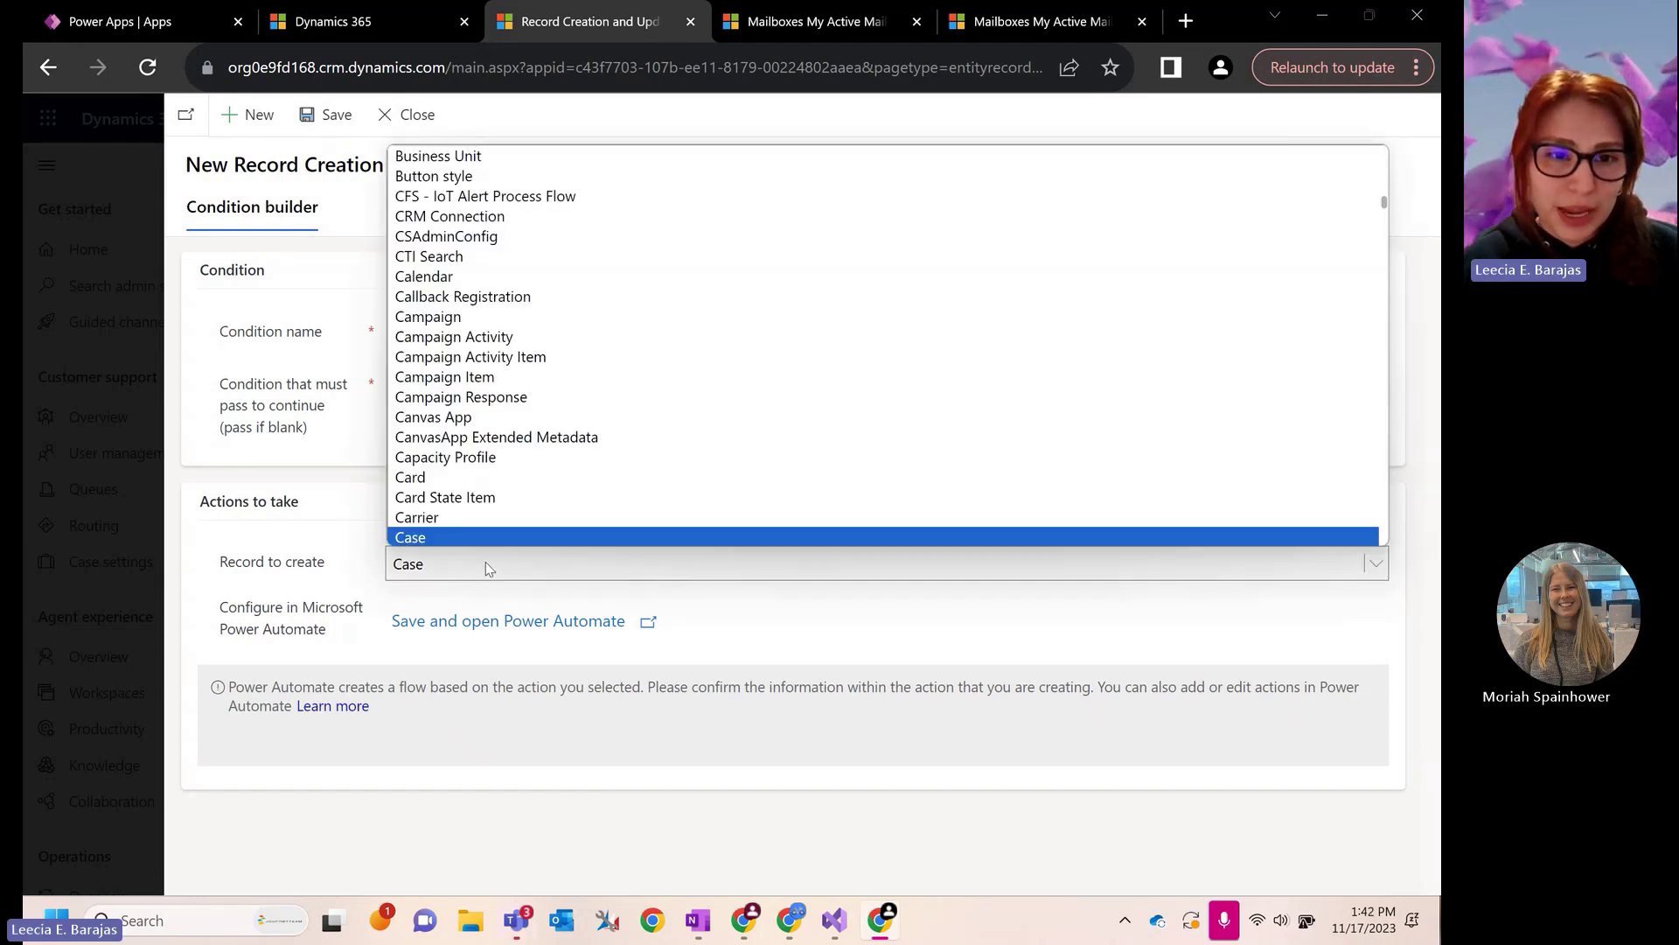
pyautogui.scroll(-10, 525, 192)
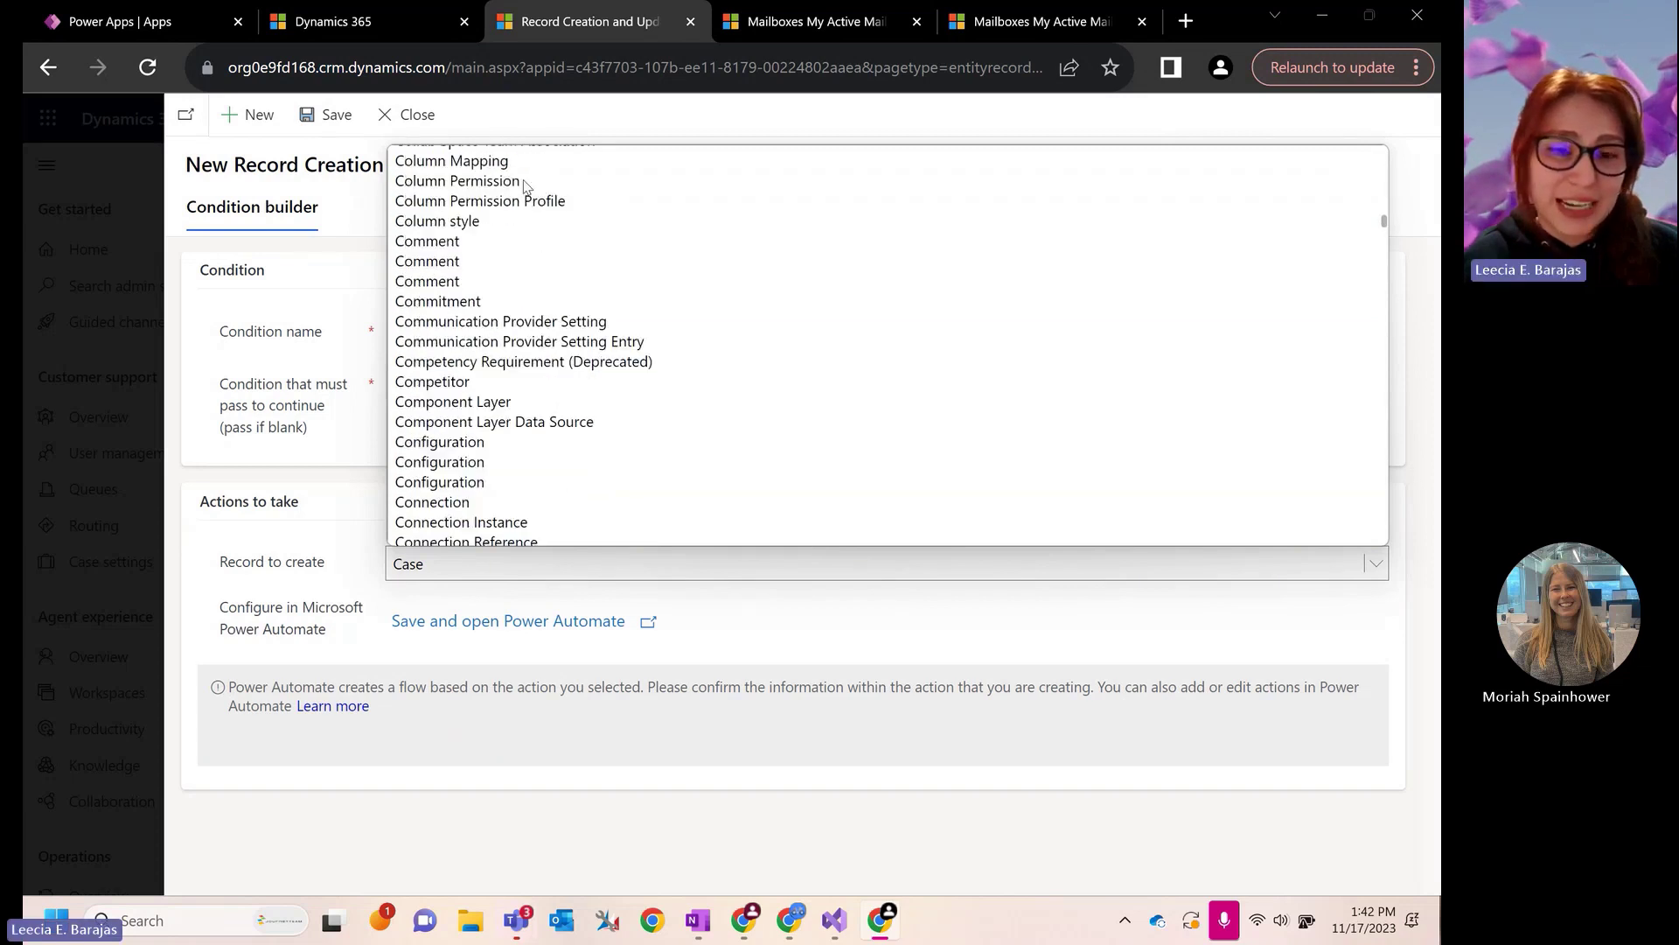
pyautogui.scroll(-15, 524, 192)
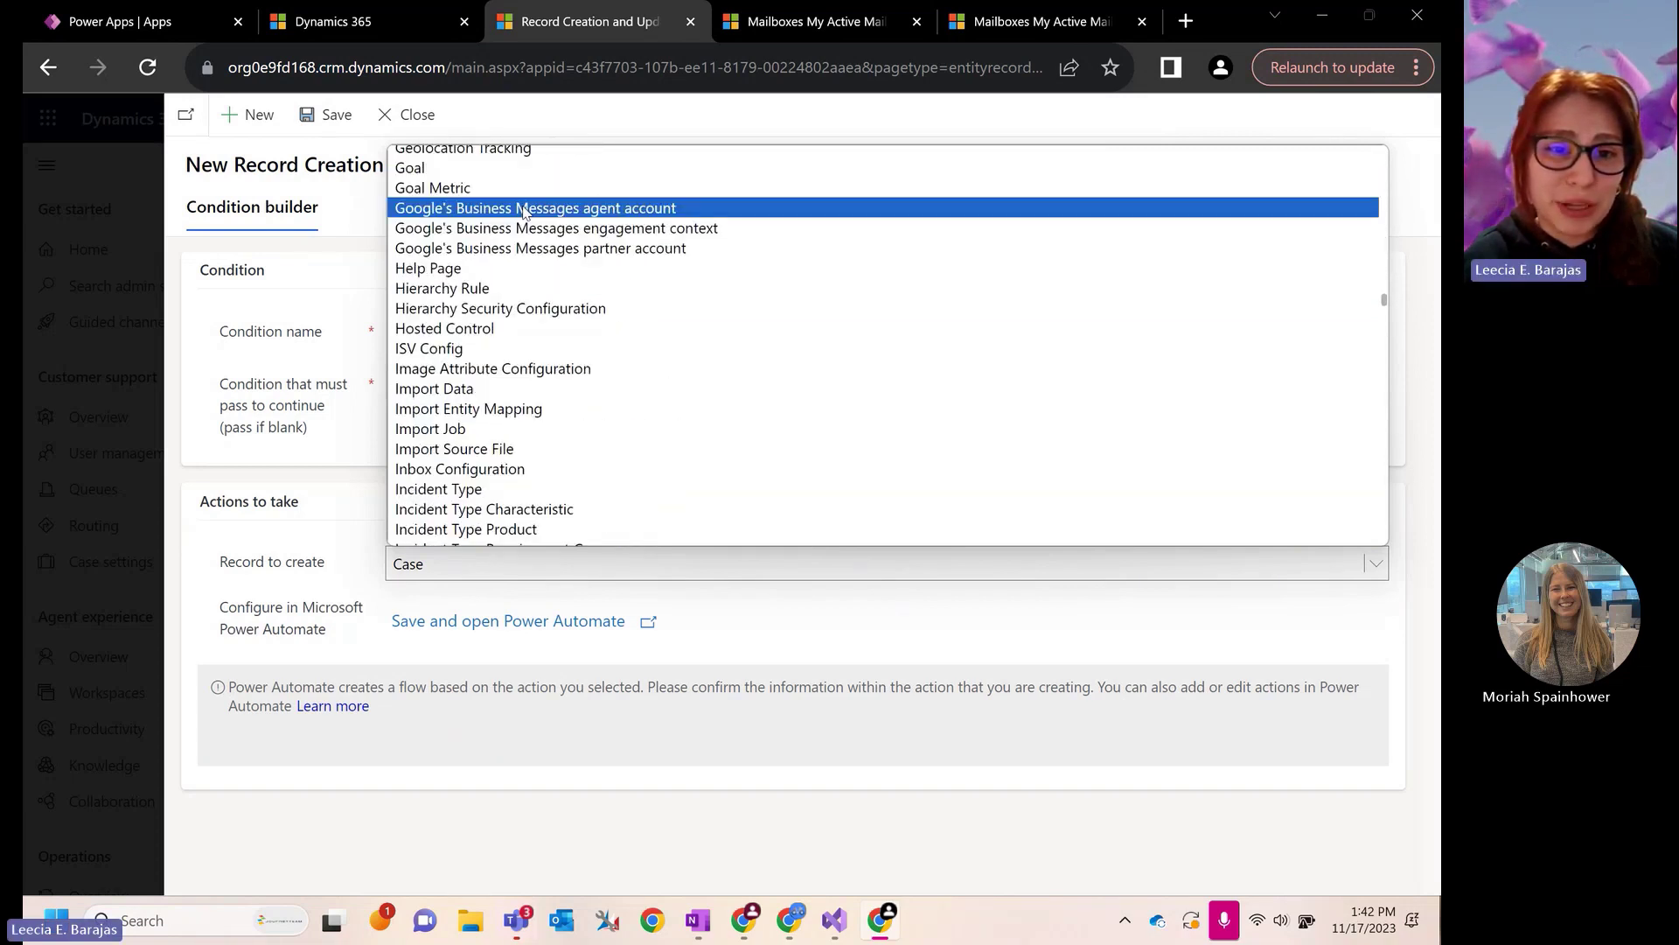
pyautogui.scroll(-5, 542, 367)
pyautogui.scroll(-10, 545, 404)
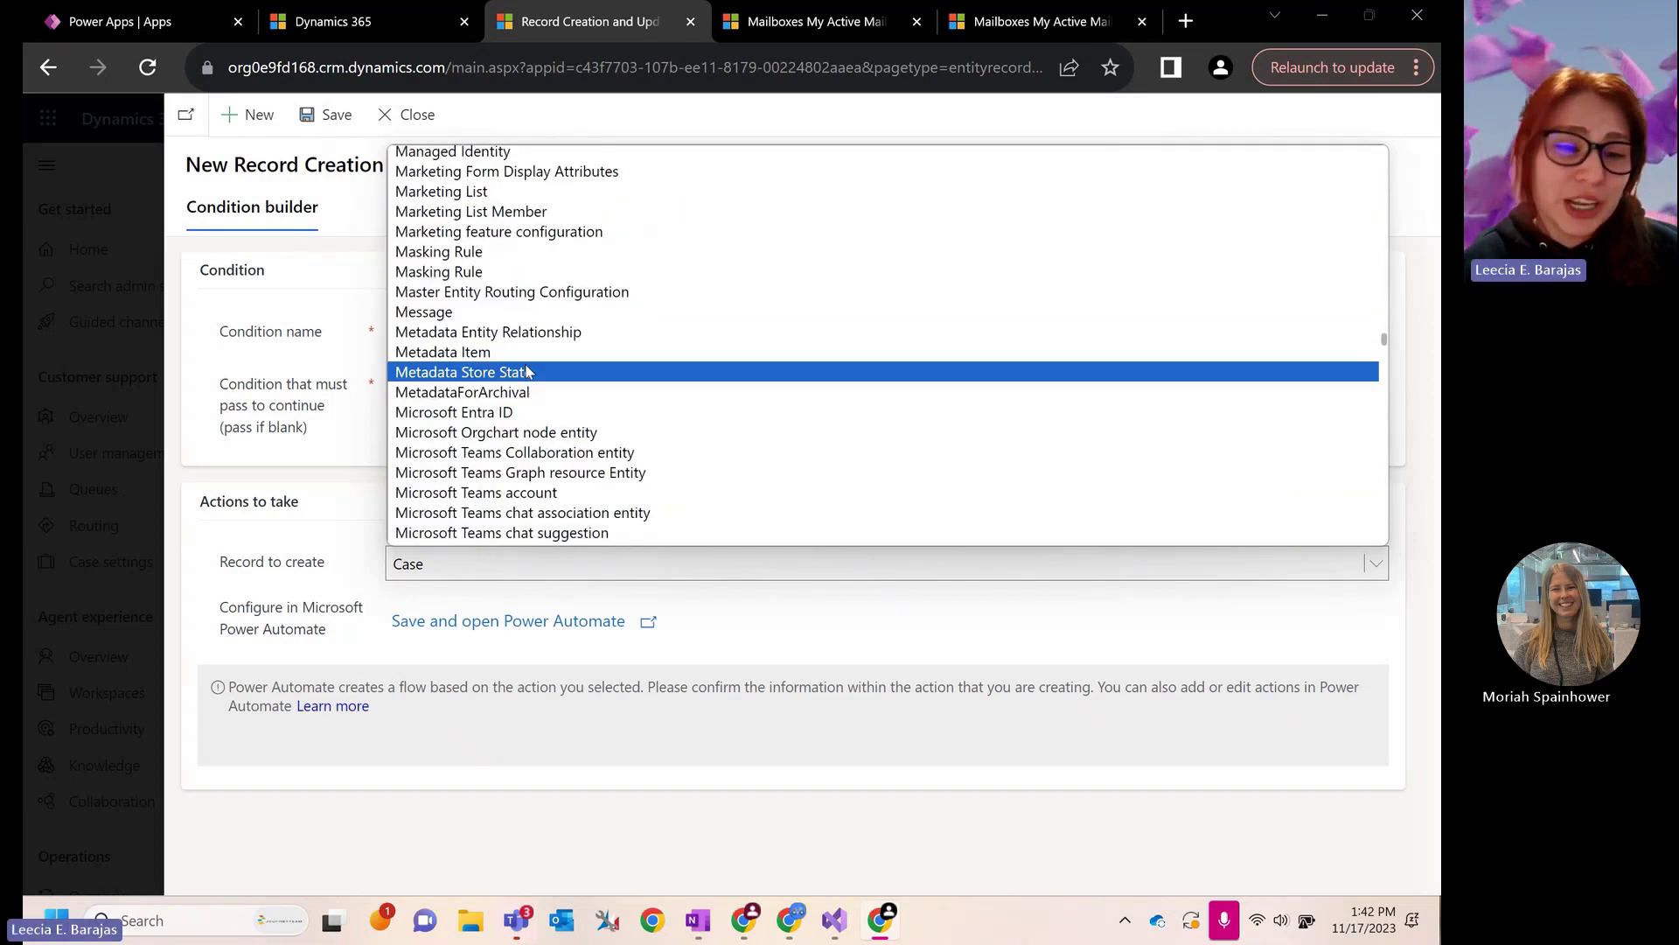
pyautogui.click(293, 516)
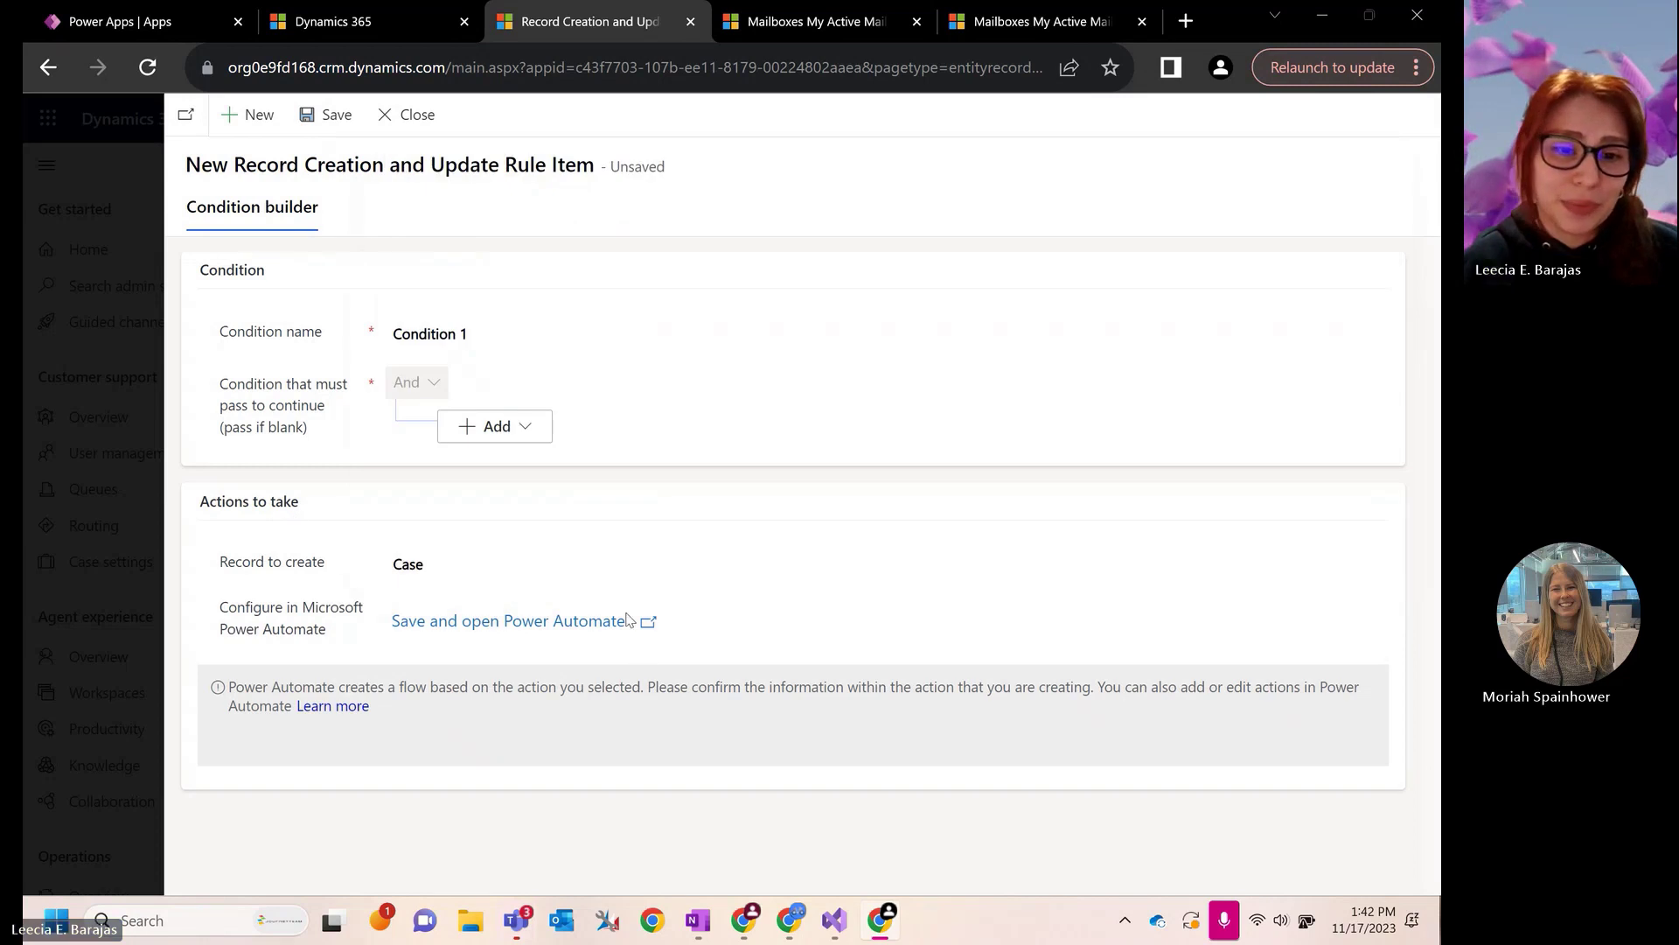
# Step: Add a criterion requiring the email Subject to contain data
pyautogui.click(512, 430)
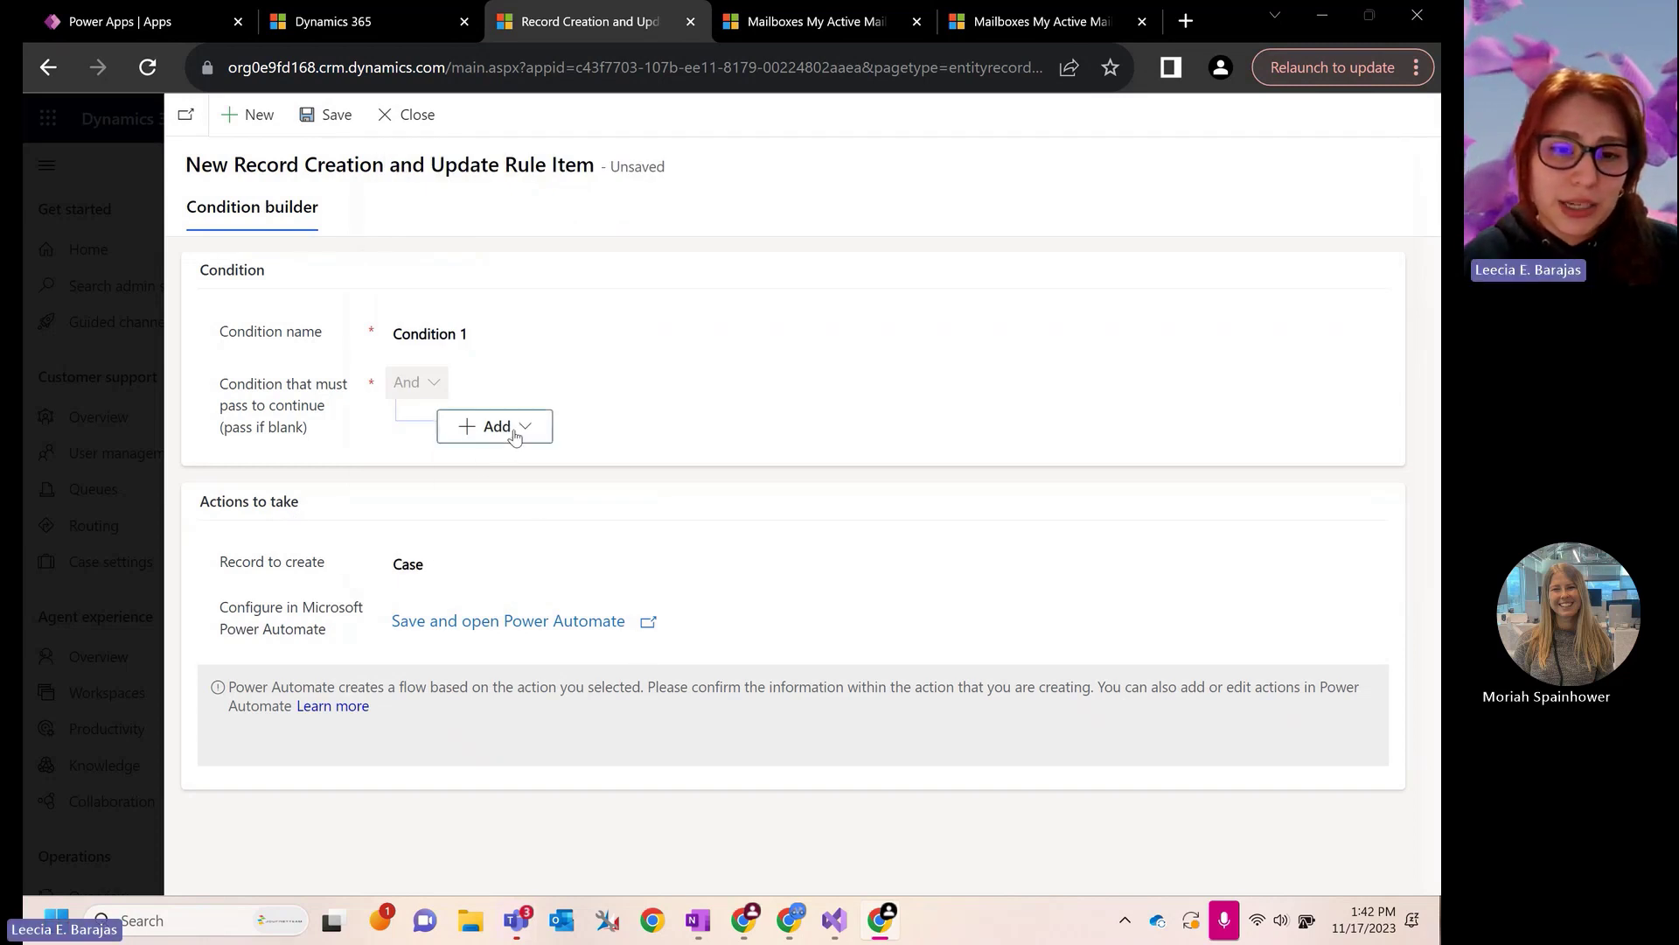
pyautogui.click(499, 462)
pyautogui.click(656, 437)
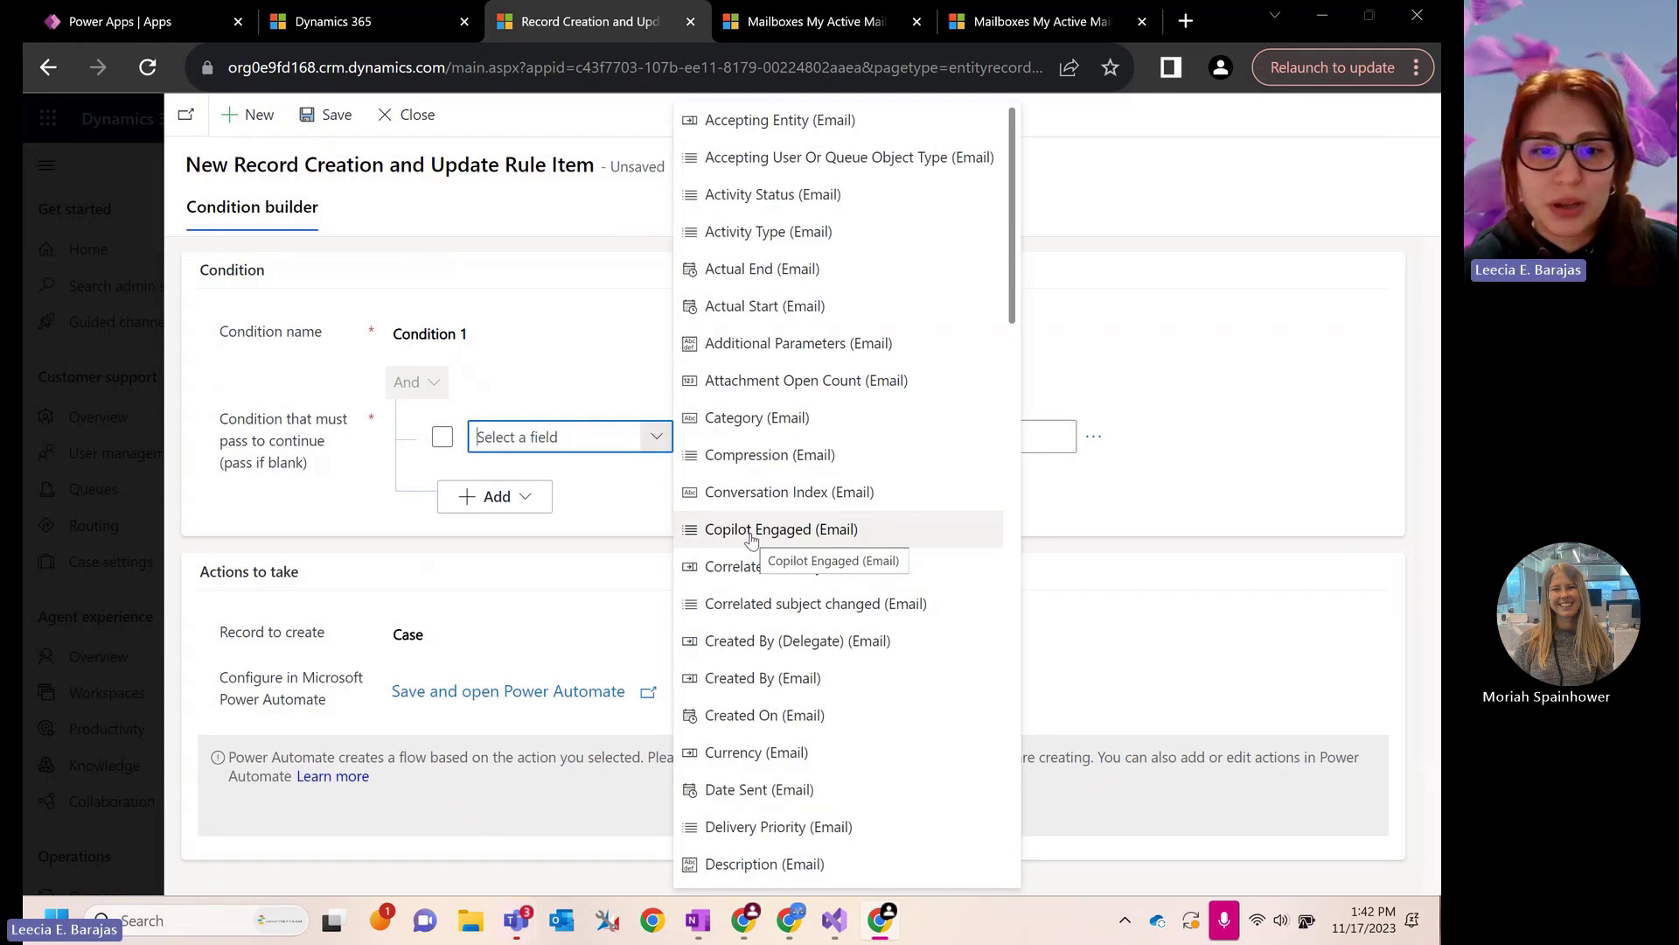
pyautogui.write('Sub-Category (Email')
pyautogui.scroll(-2, 753, 538)
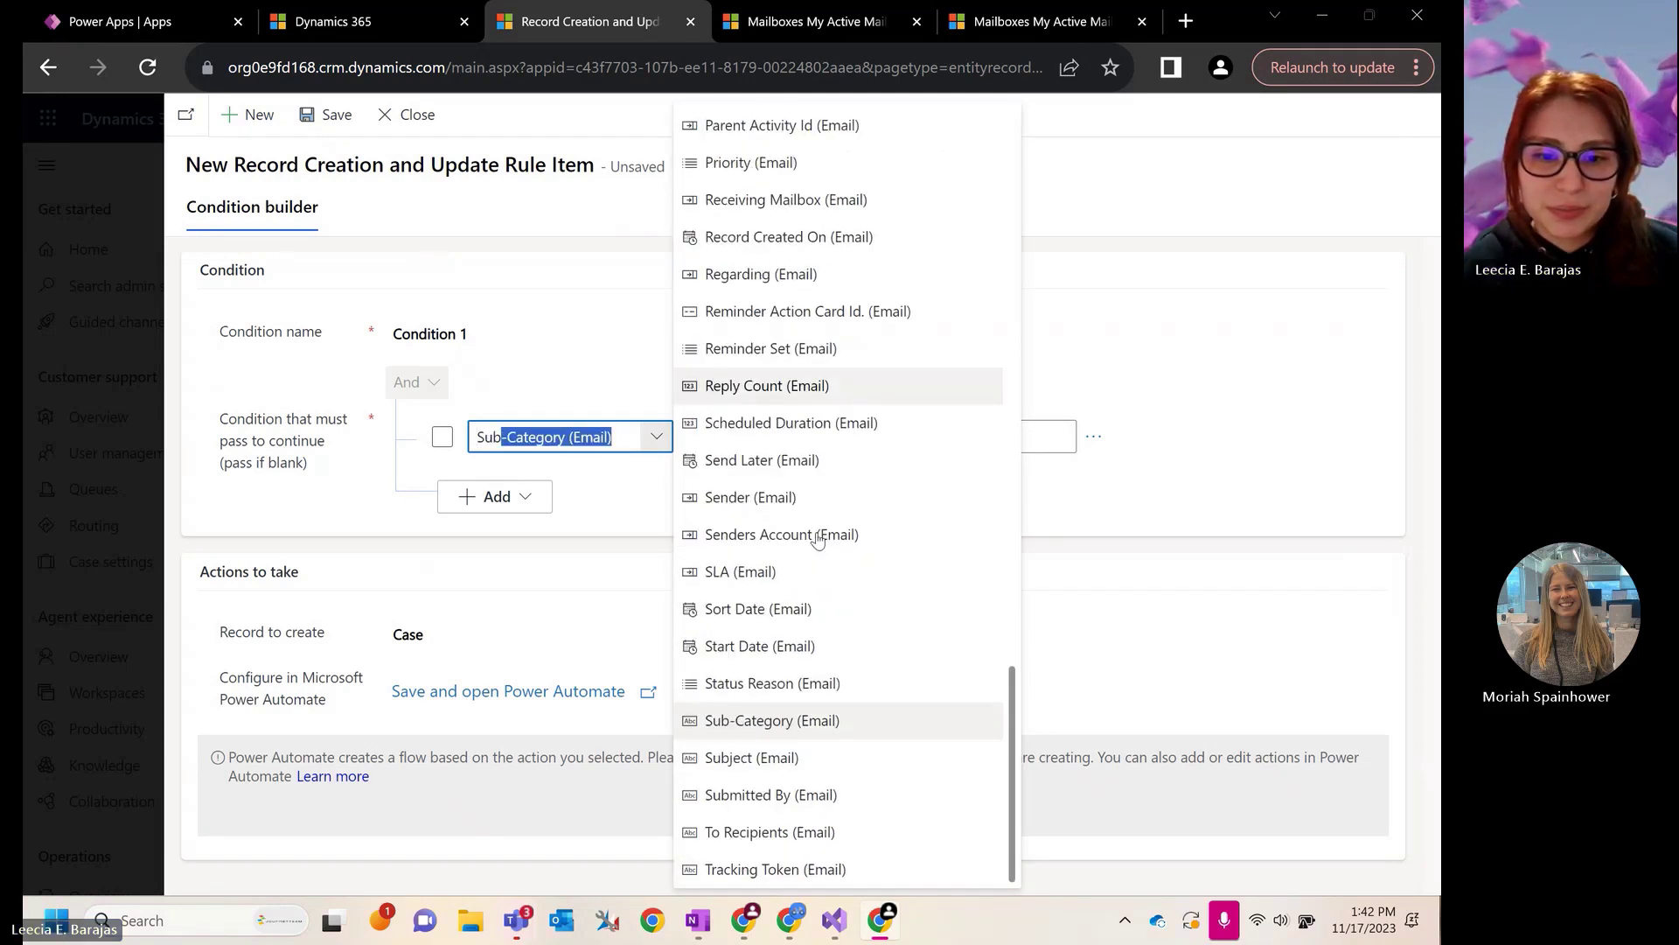
pyautogui.click(799, 756)
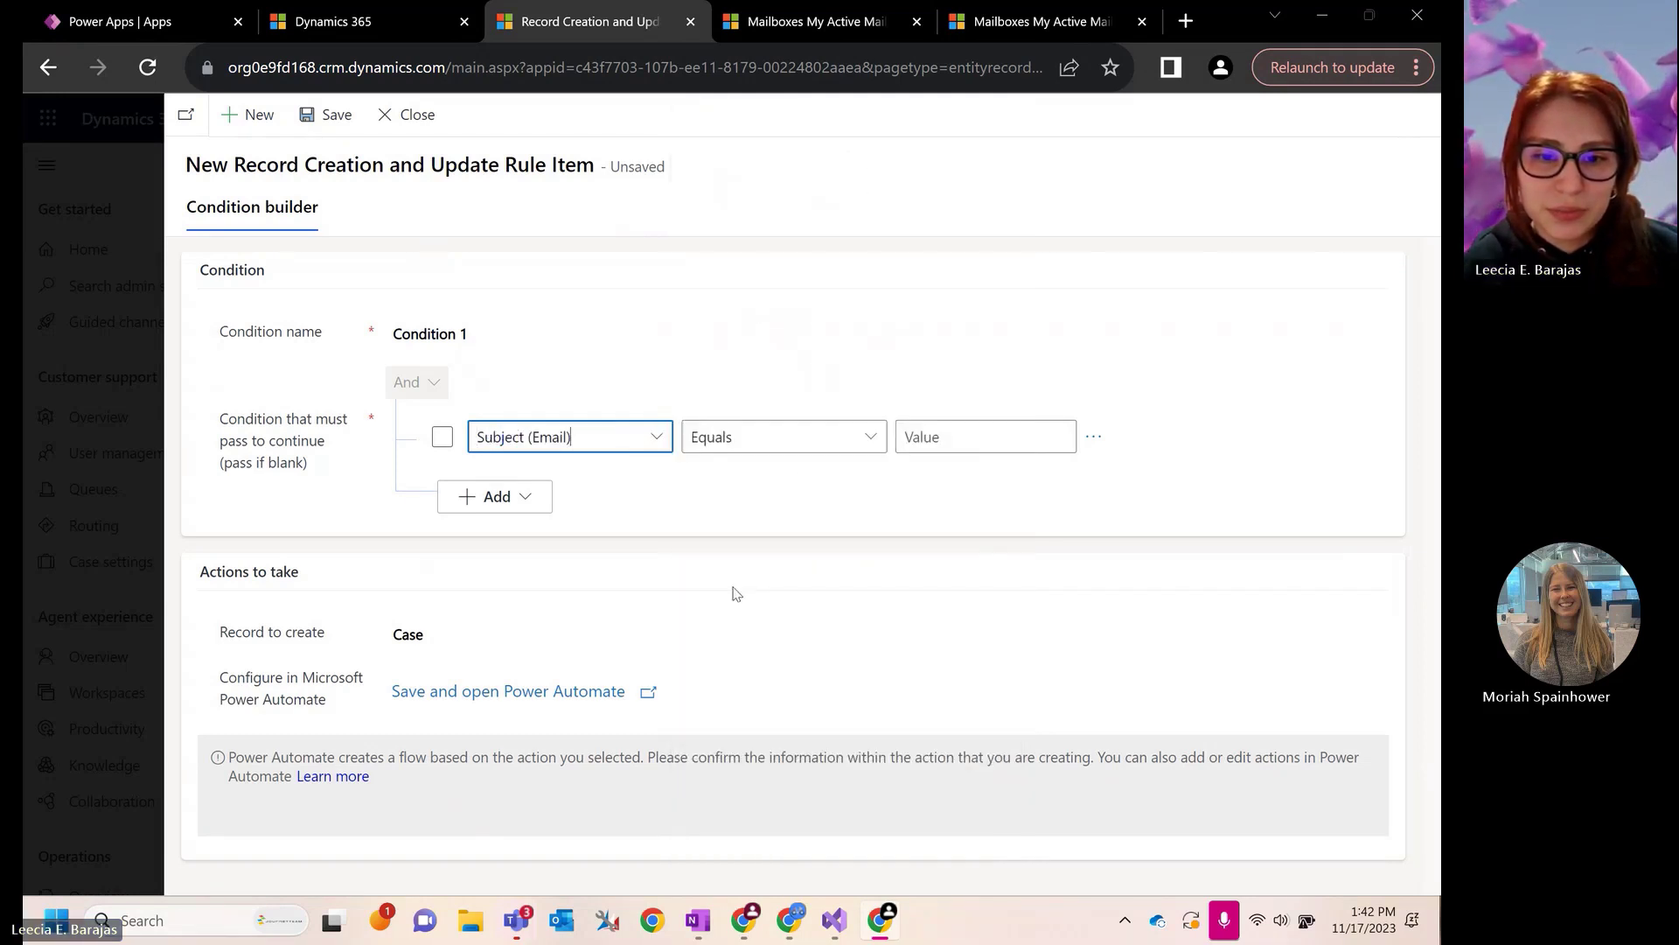
pyautogui.click(815, 448)
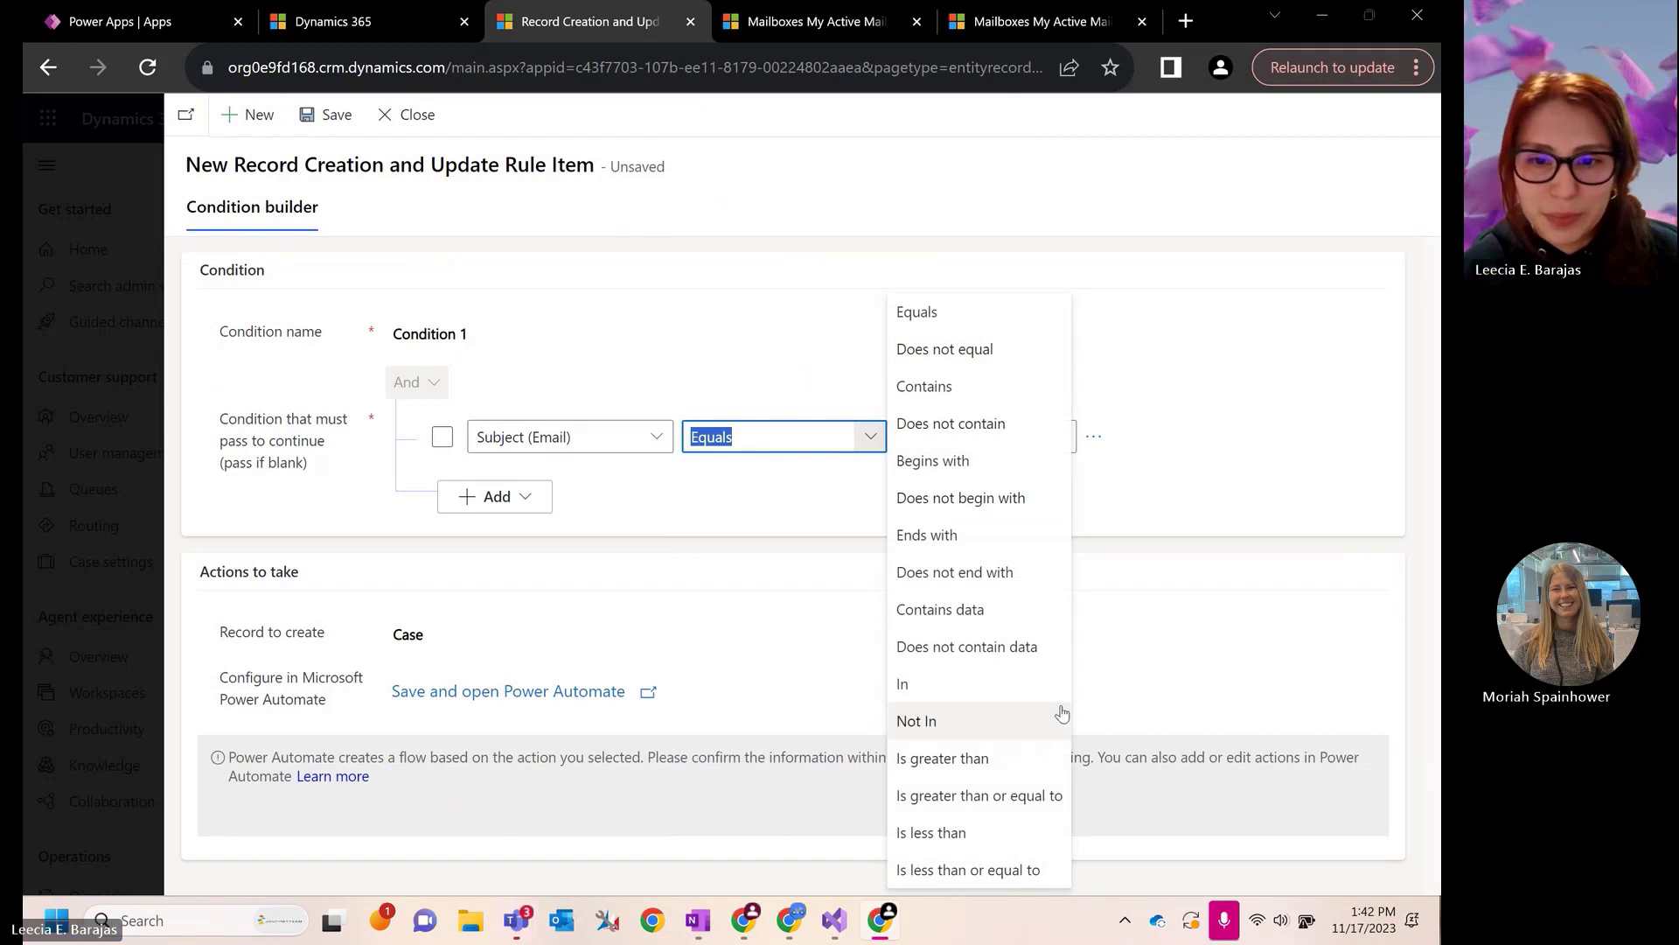
pyautogui.click(994, 622)
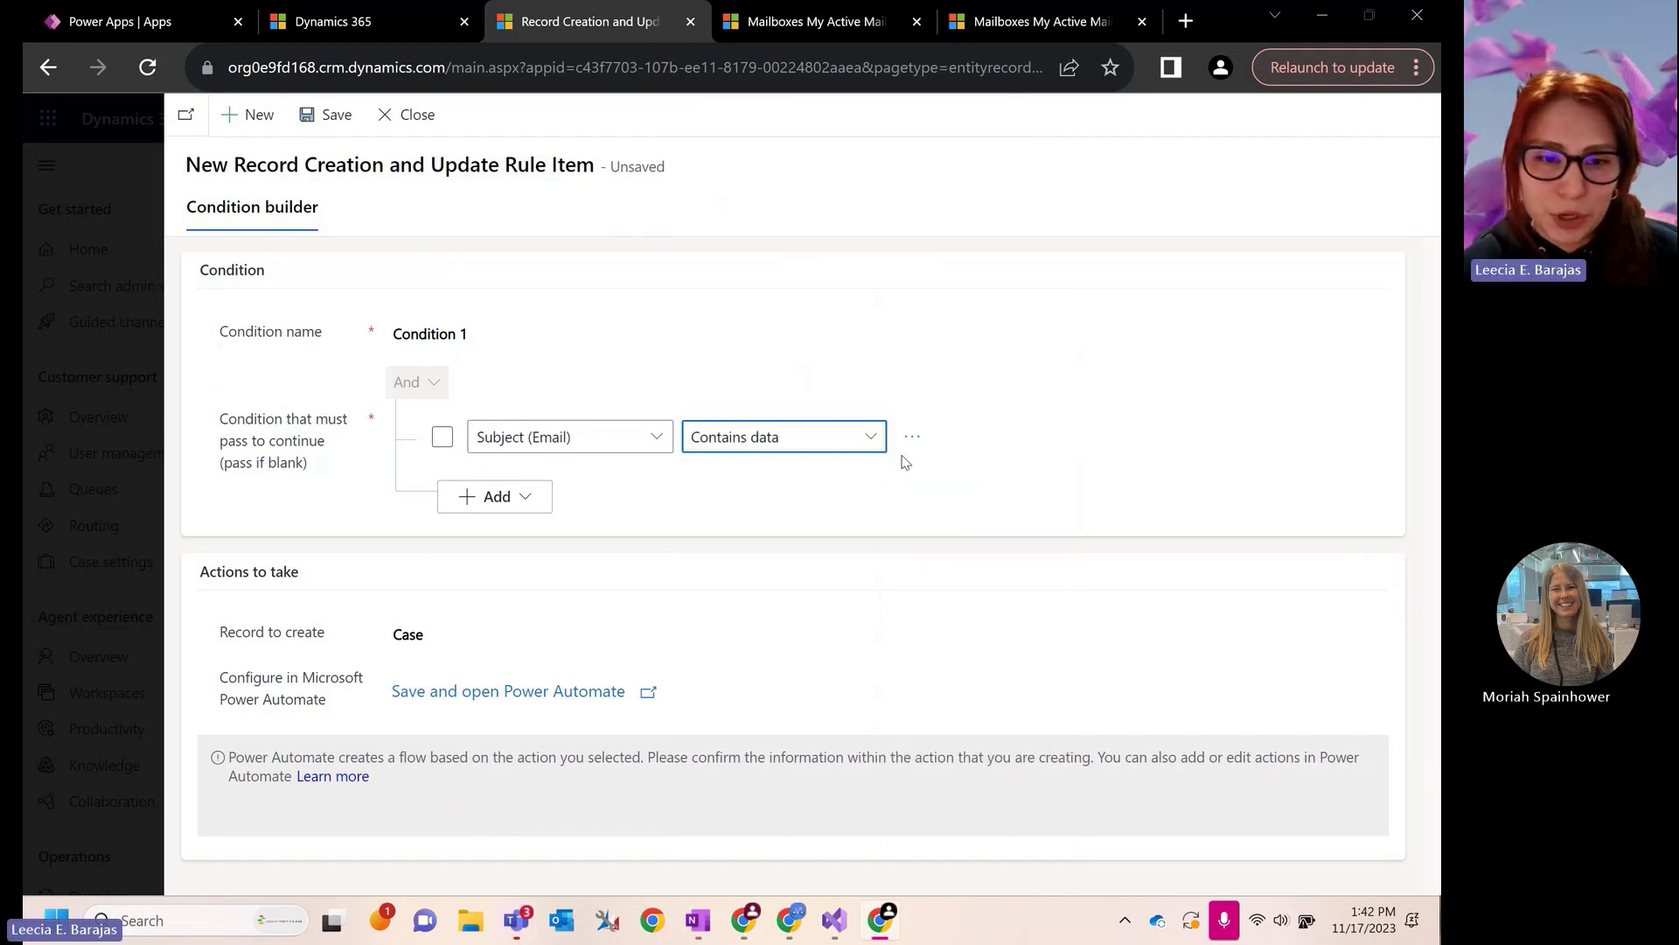
# Step: Add a Direction Equals Incoming criterion, save Condition 1, and open its flow in Power Automate
pyautogui.click(525, 499)
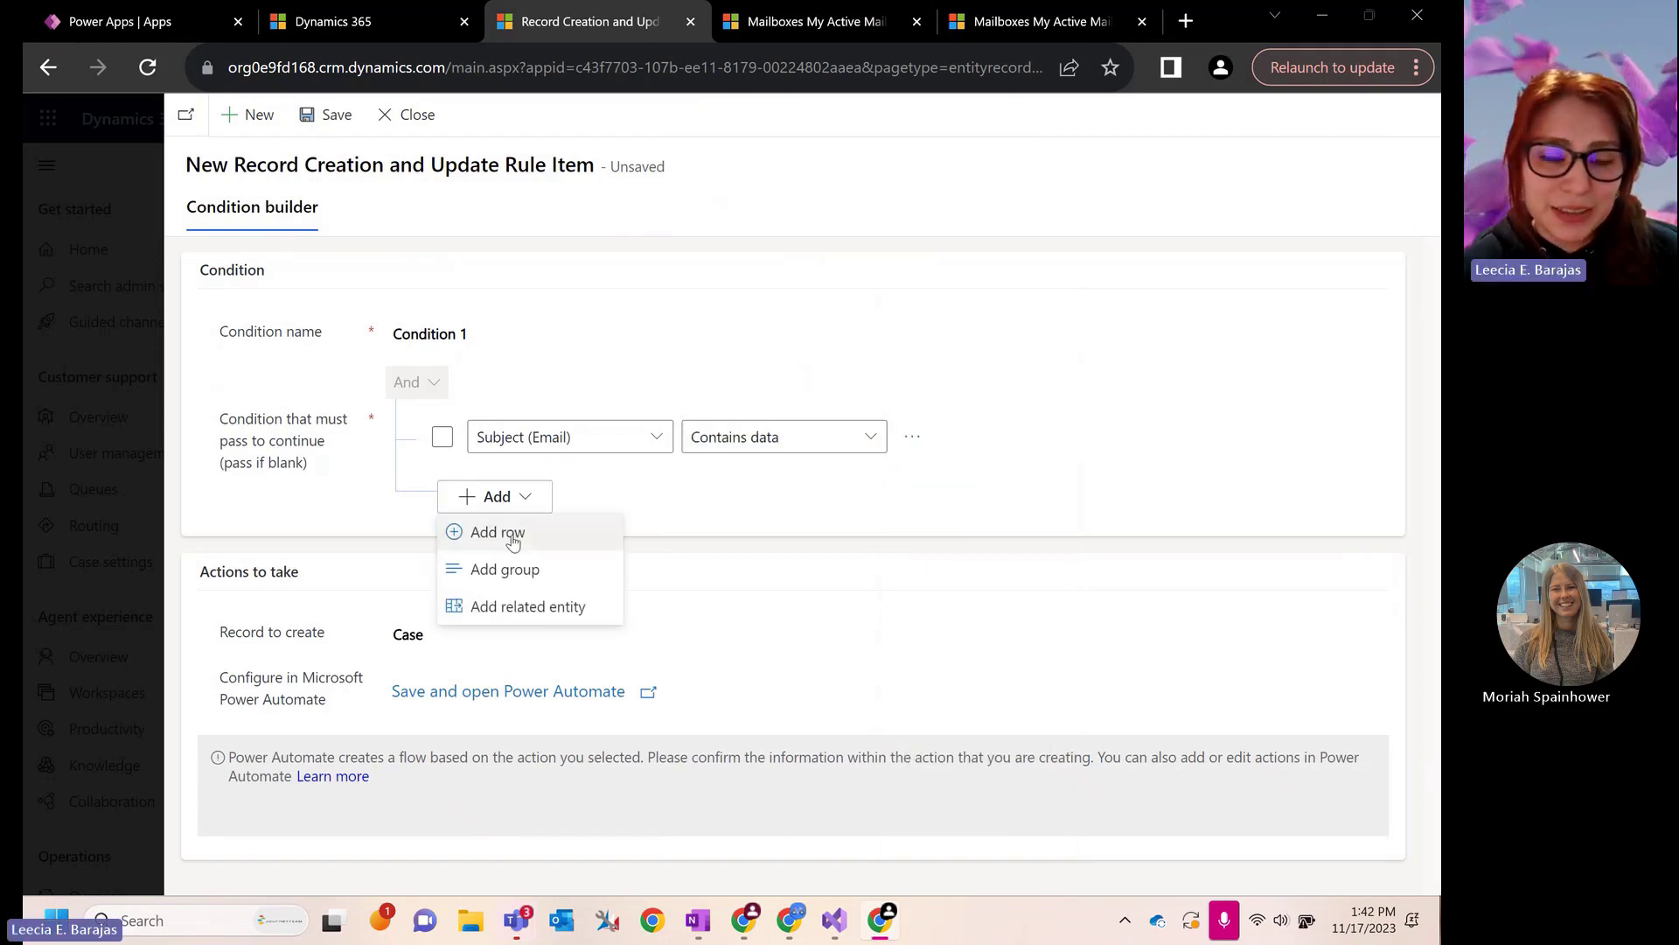
pyautogui.click(507, 532)
pyautogui.click(599, 505)
pyautogui.write('Direction (Email')
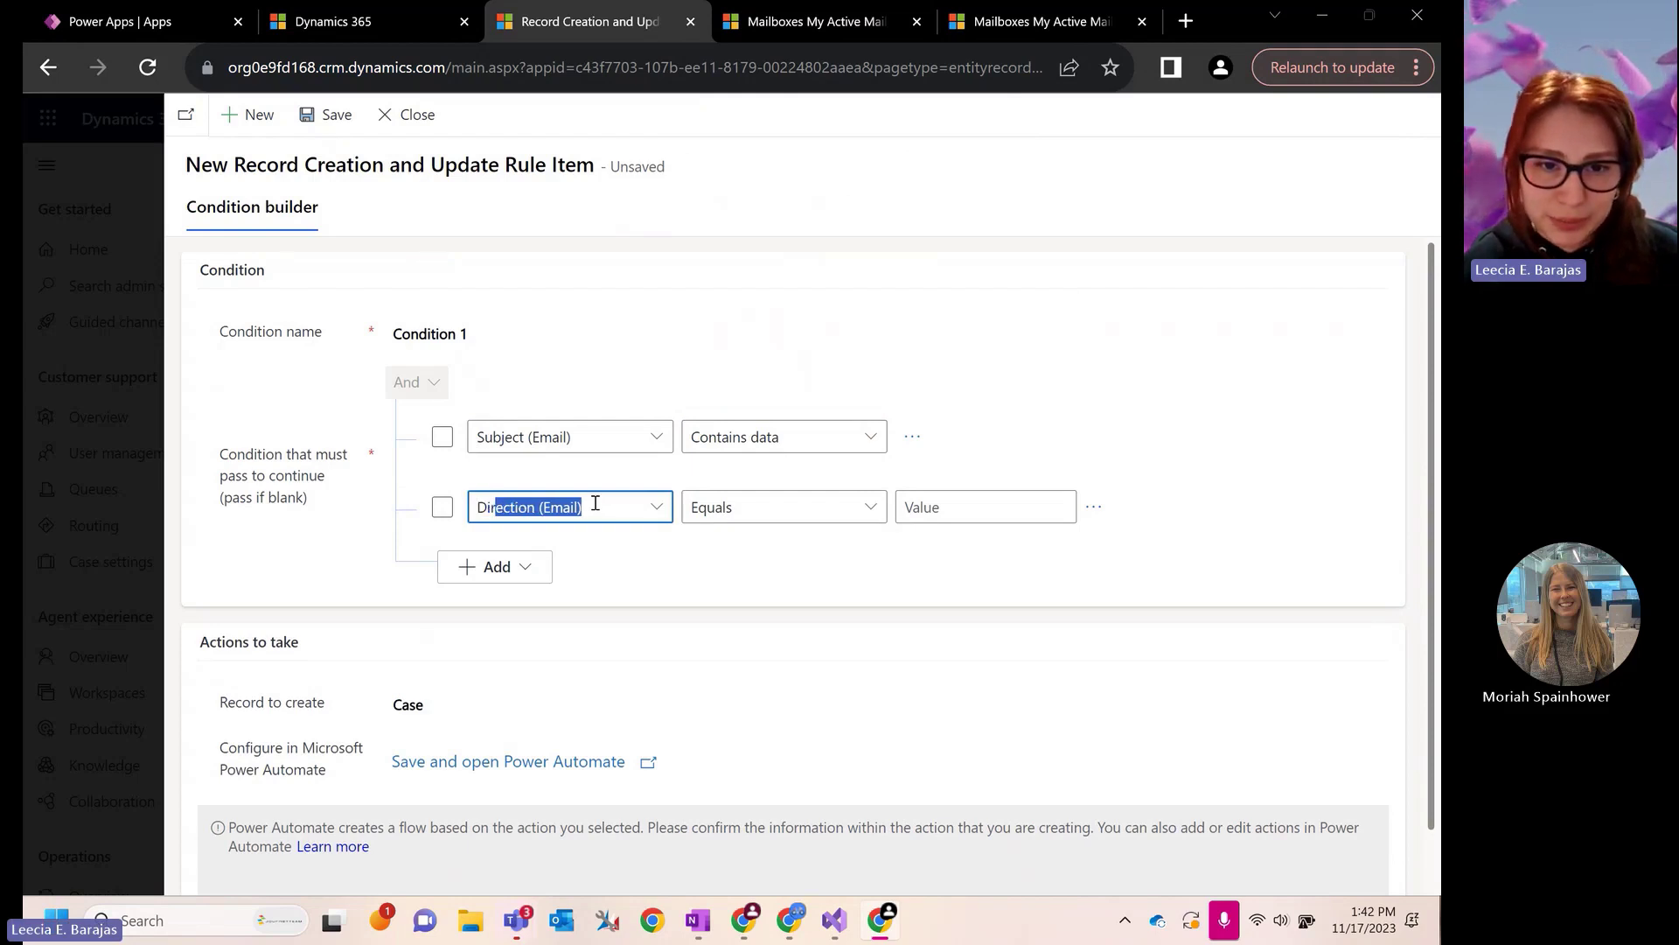
pyautogui.click(743, 507)
pyautogui.click(753, 507)
pyautogui.click(922, 510)
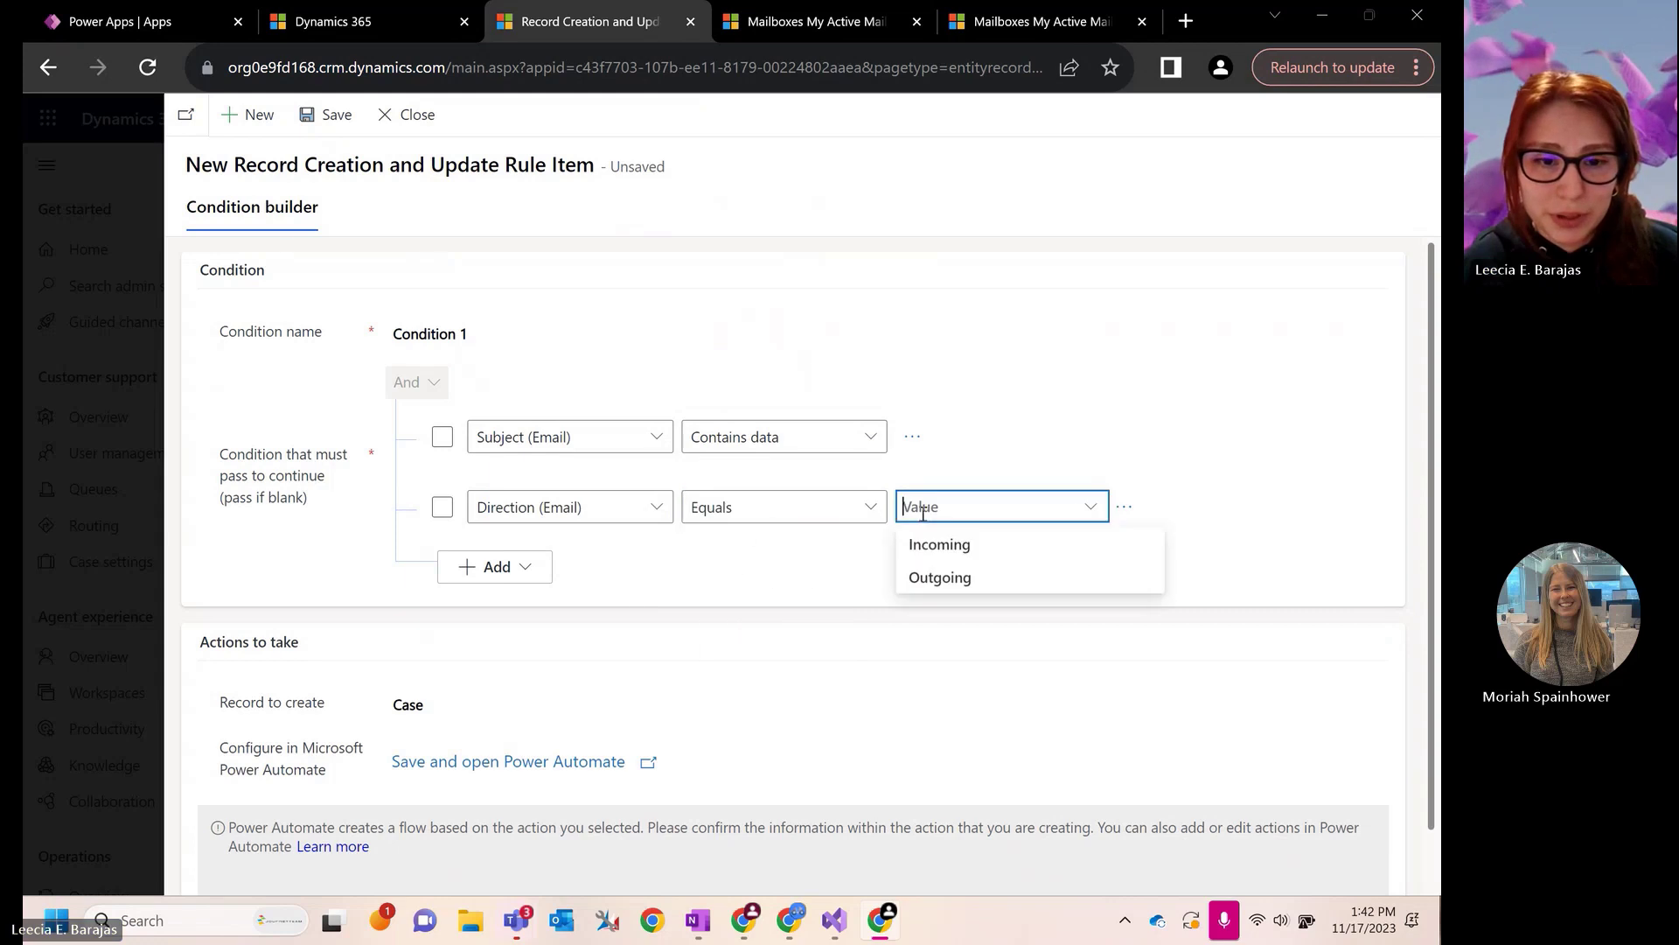
pyautogui.click(954, 553)
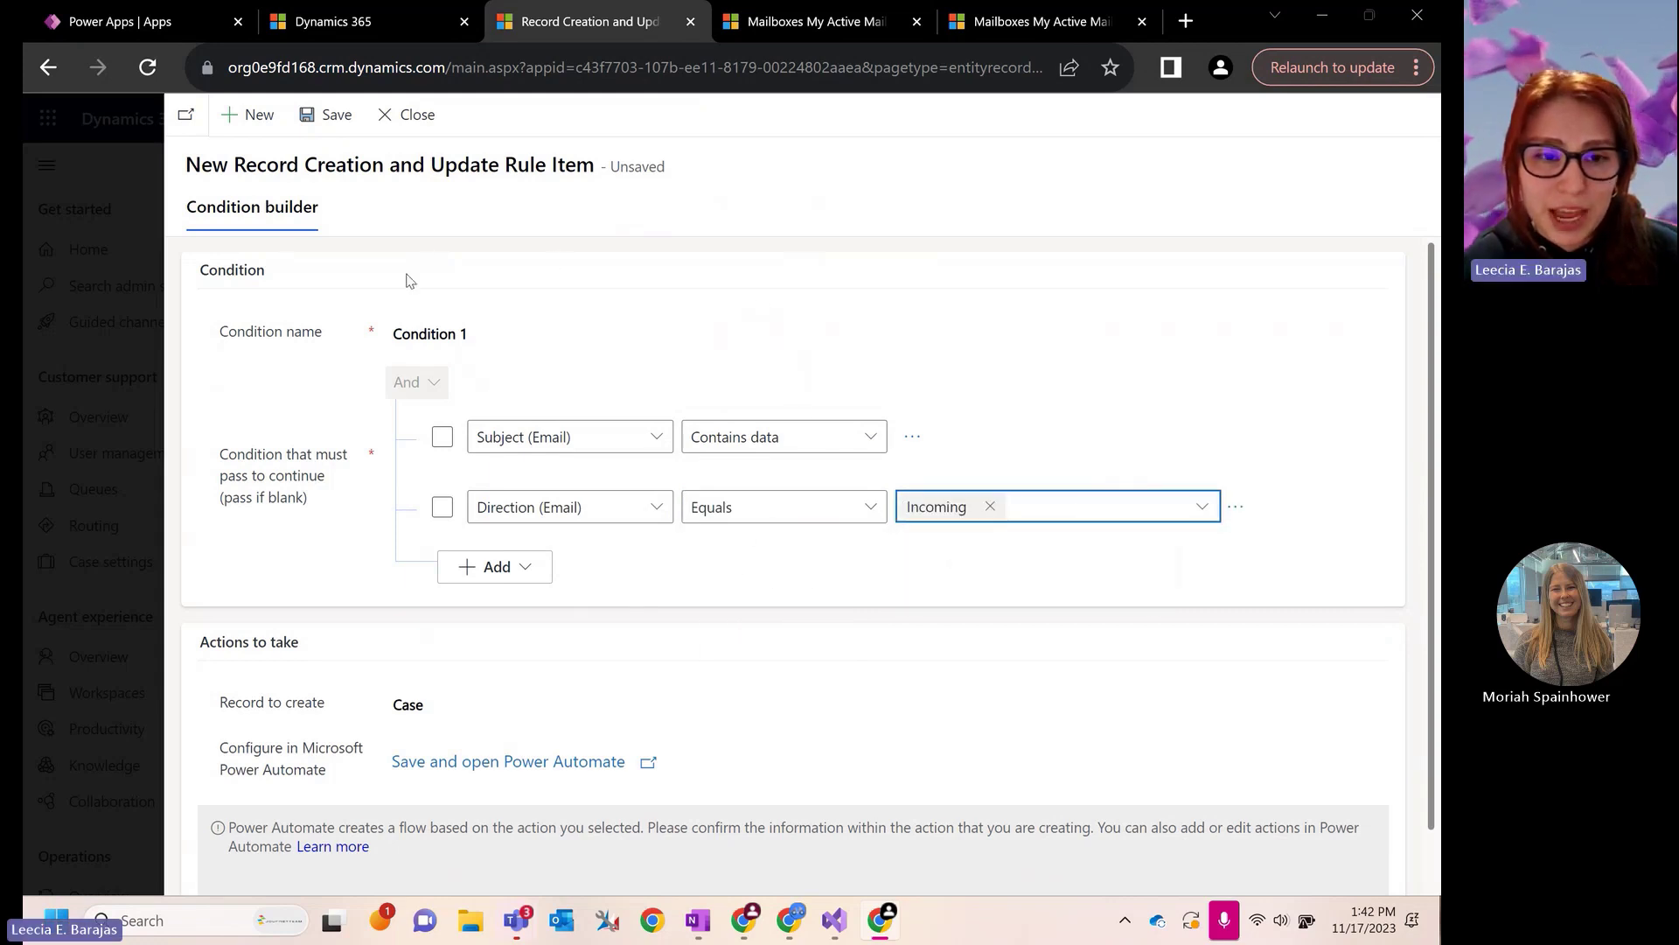
pyautogui.scroll(-1, 695, 590)
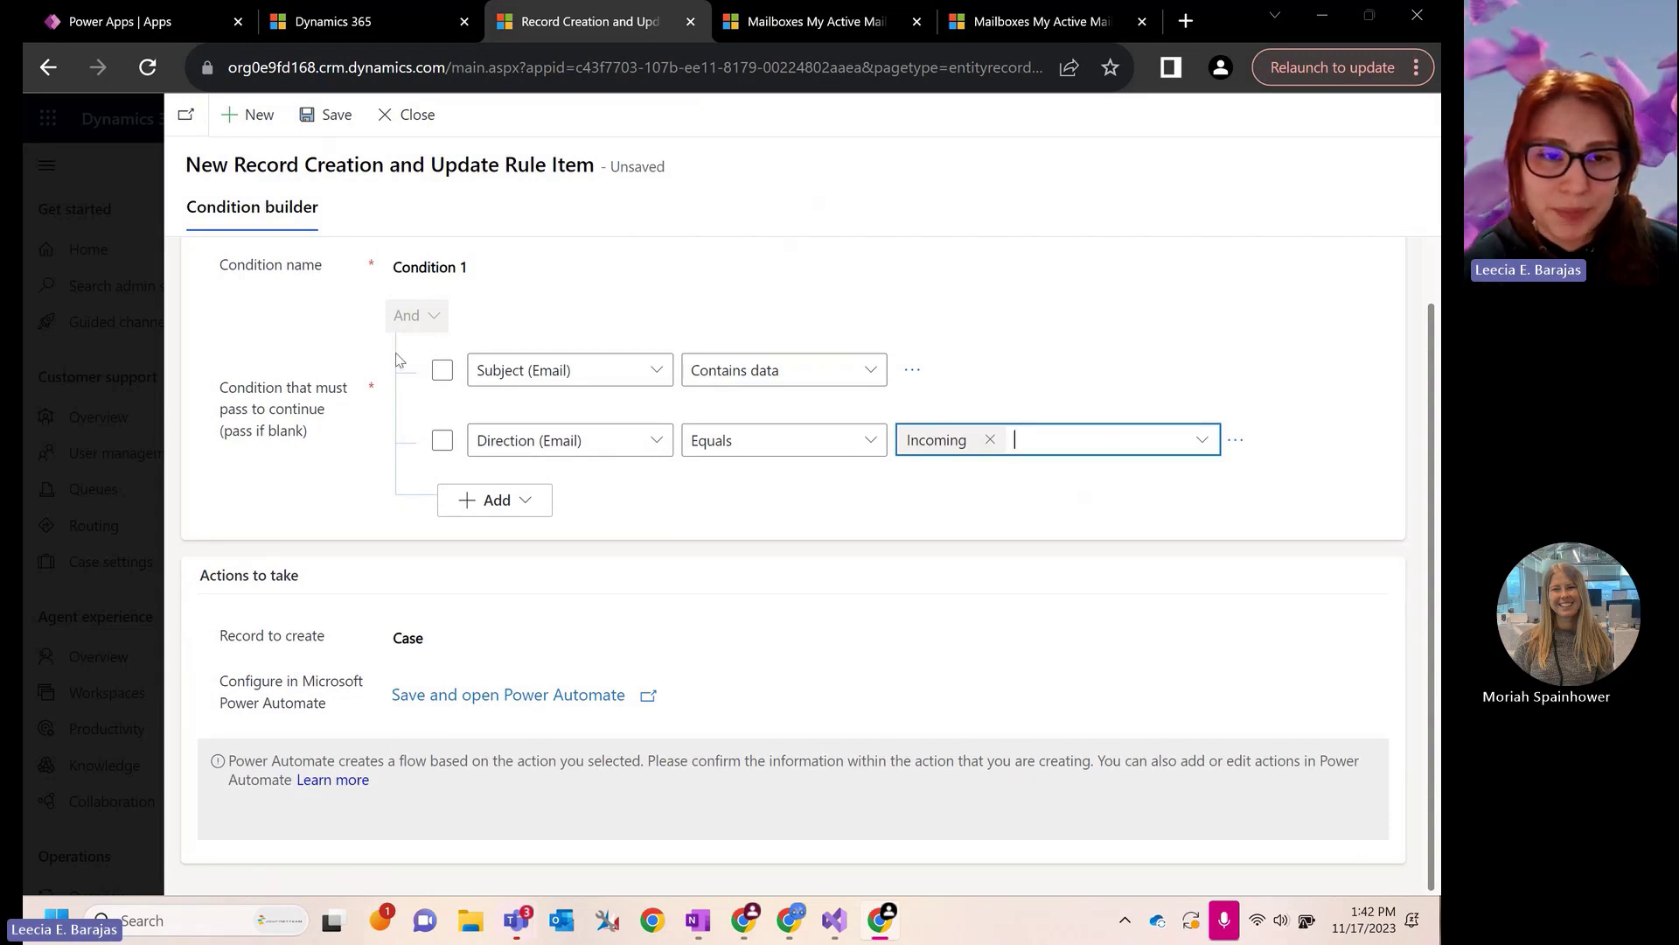
pyautogui.click(331, 115)
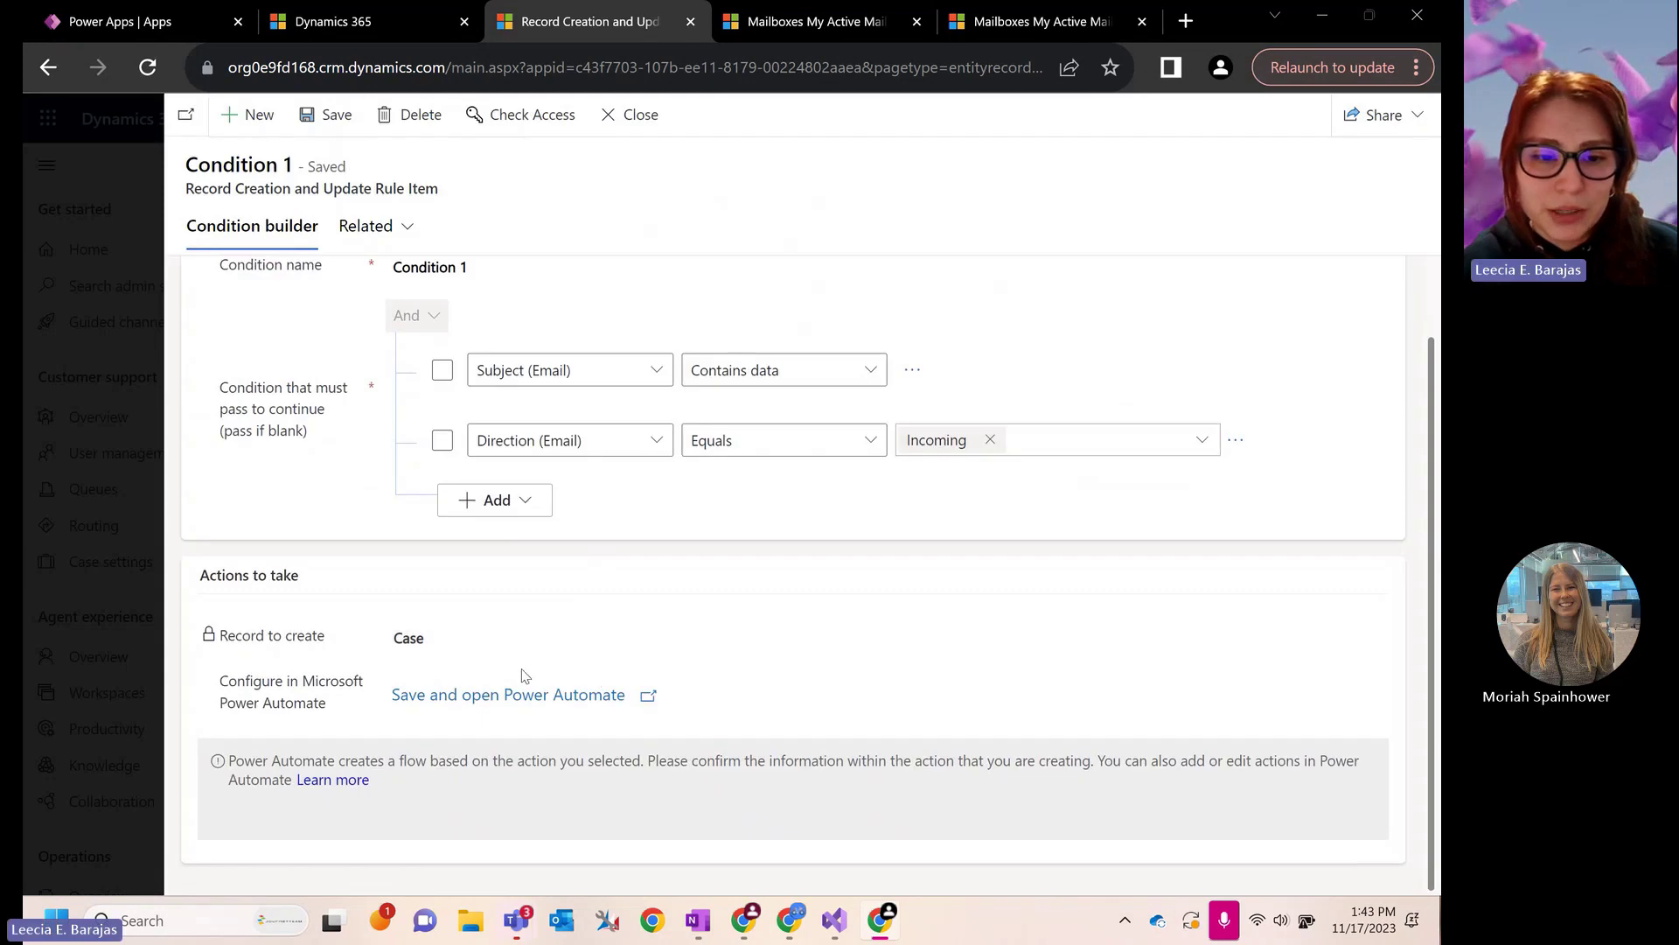
pyautogui.click(551, 696)
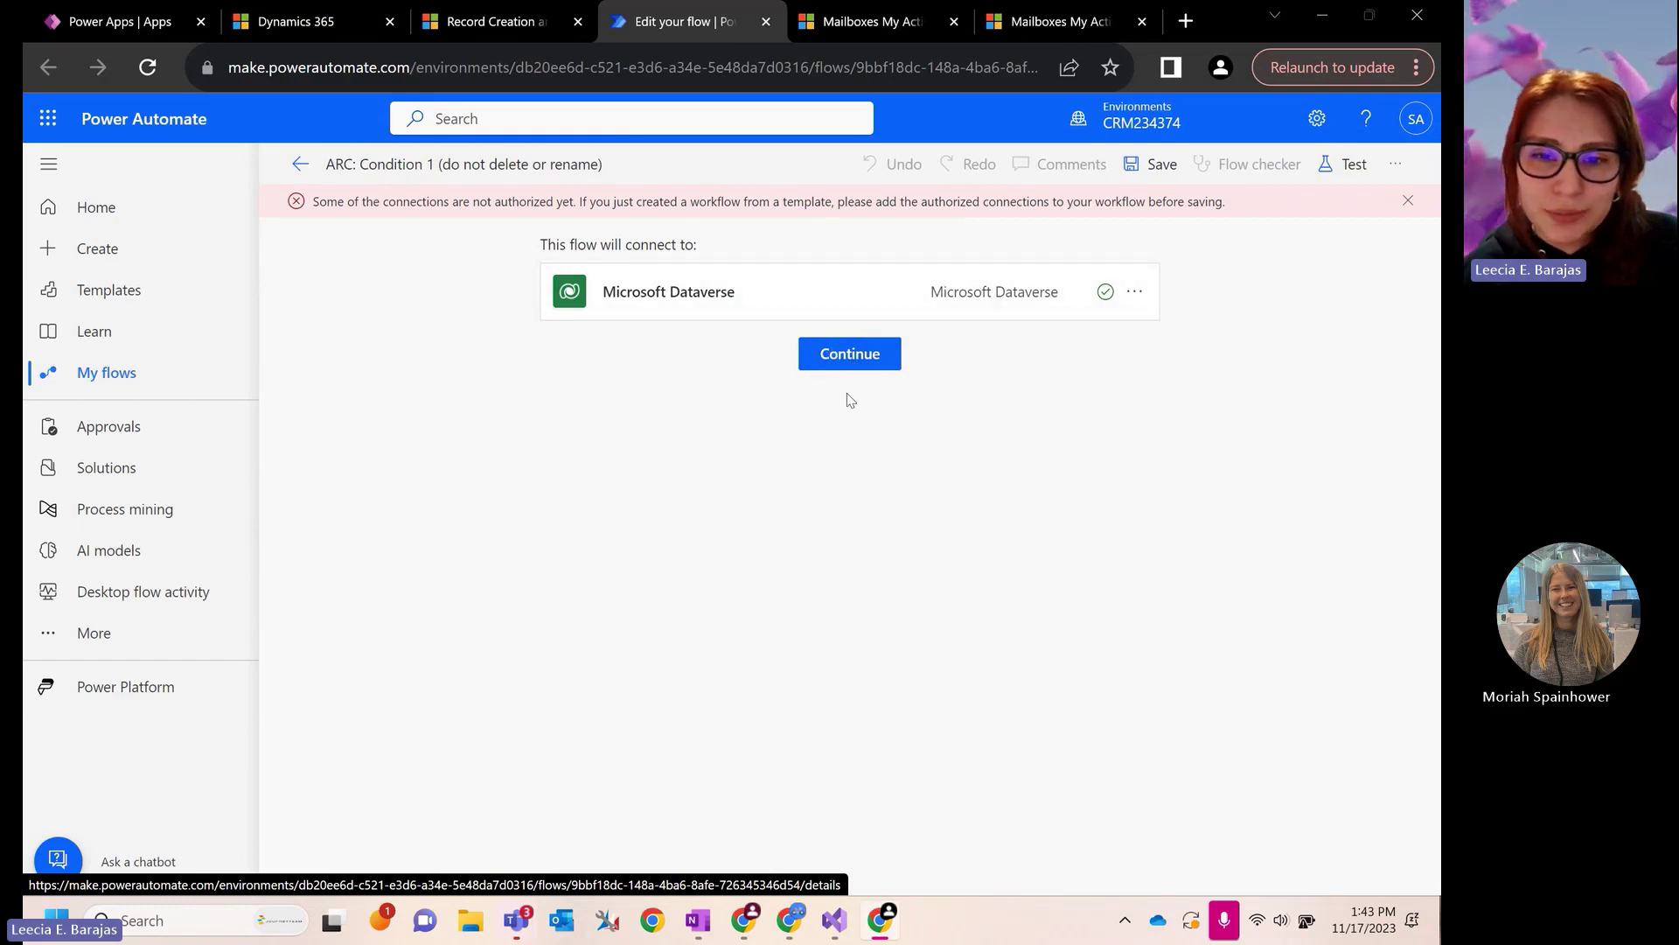
# Step: Accept the Microsoft Dataverse connection, save the ARC: Condition 1 flow, and review its Create a record step
pyautogui.click(875, 369)
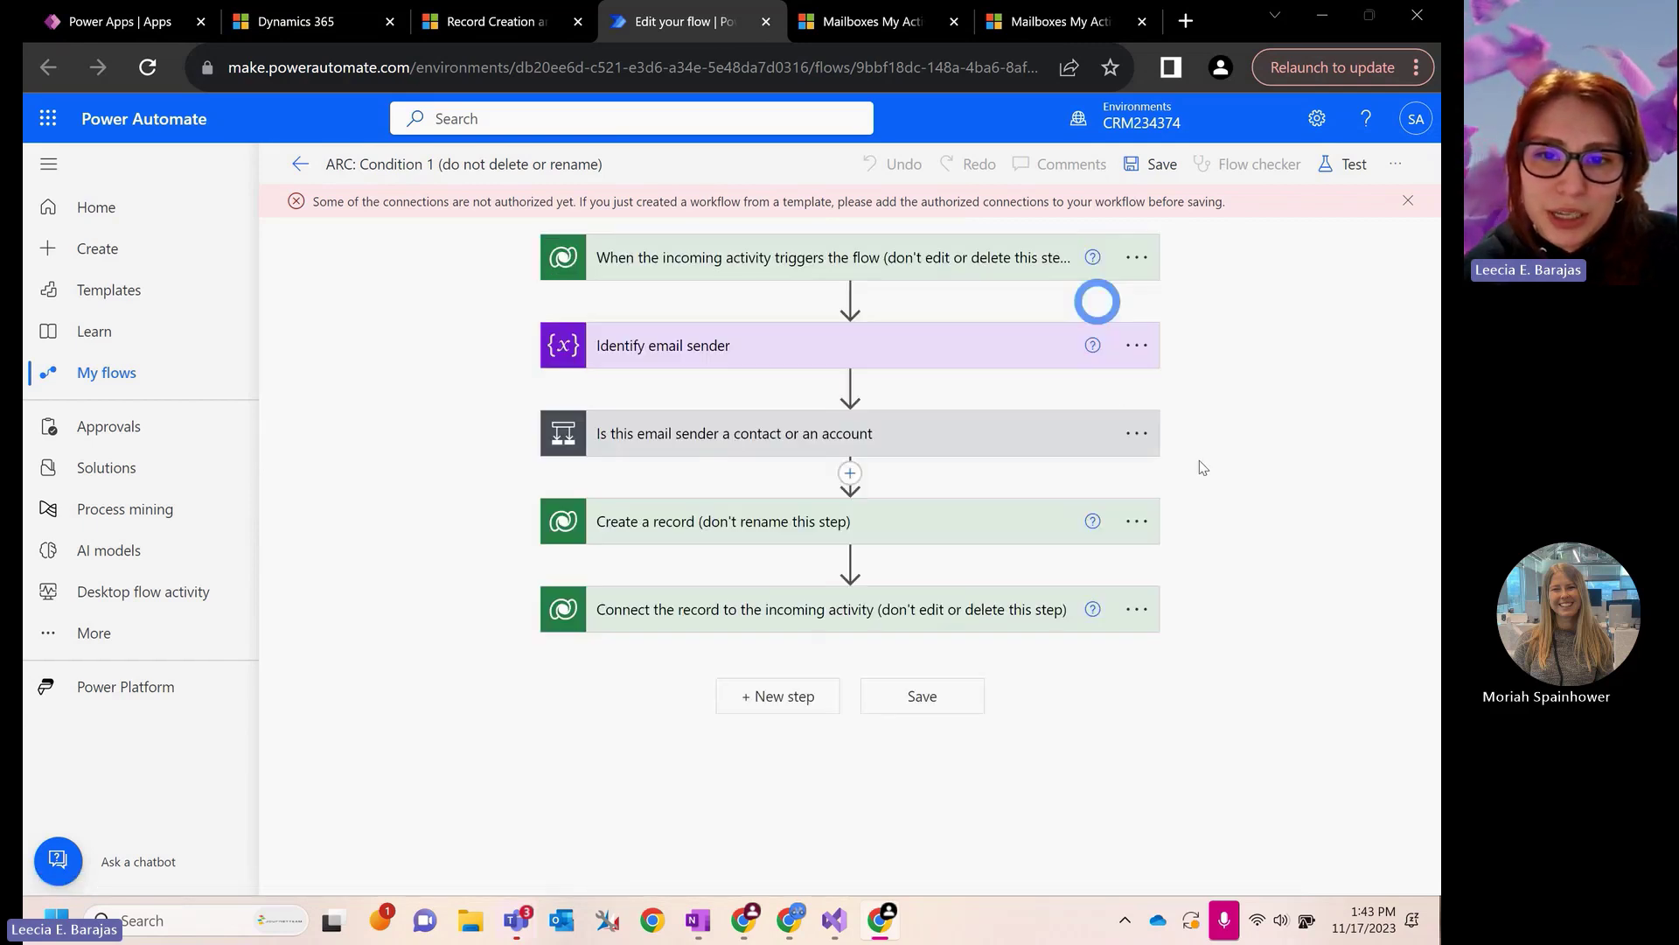
pyautogui.click(1154, 166)
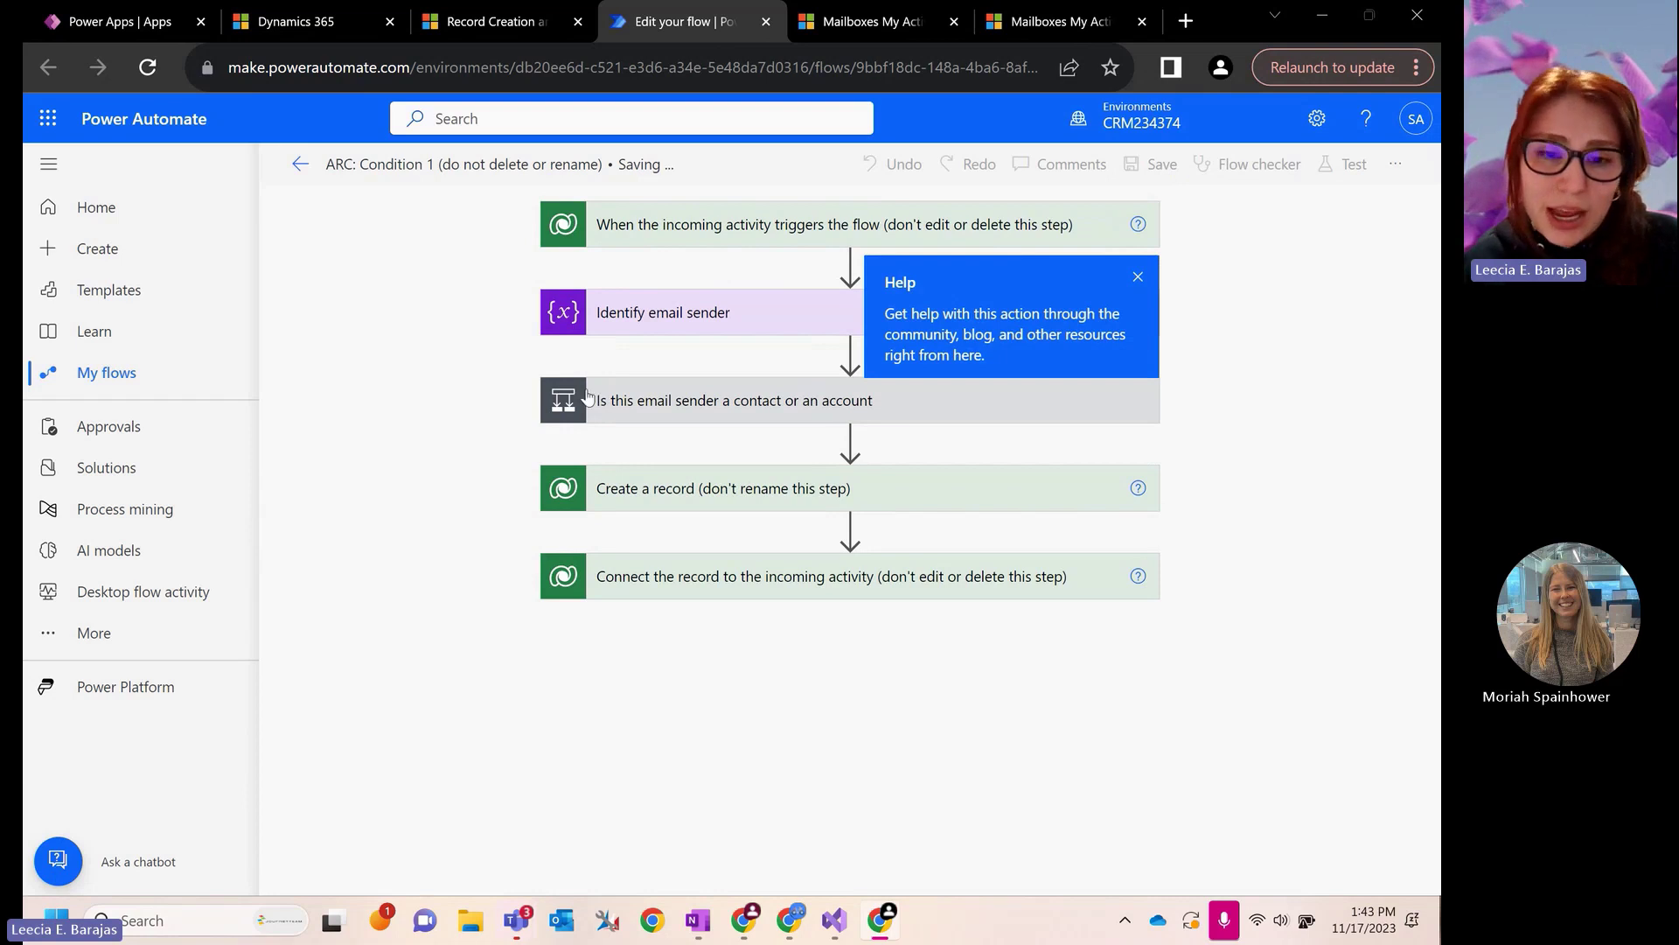
pyautogui.click(764, 503)
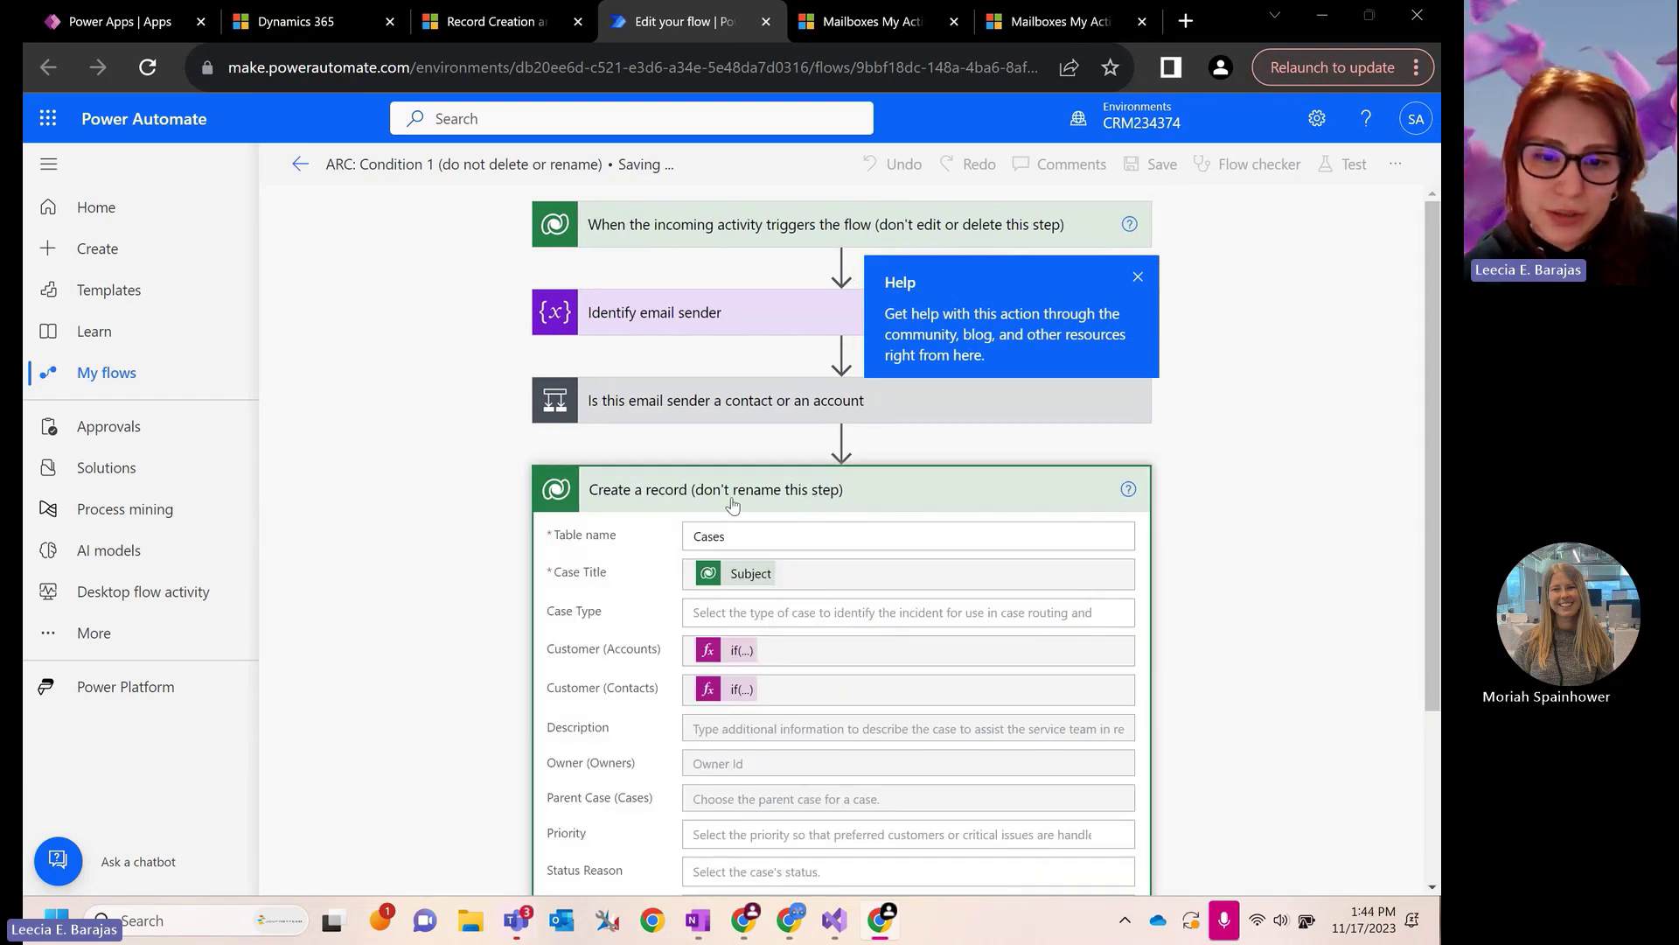
pyautogui.scroll(-2, 770, 835)
pyautogui.click(1085, 402)
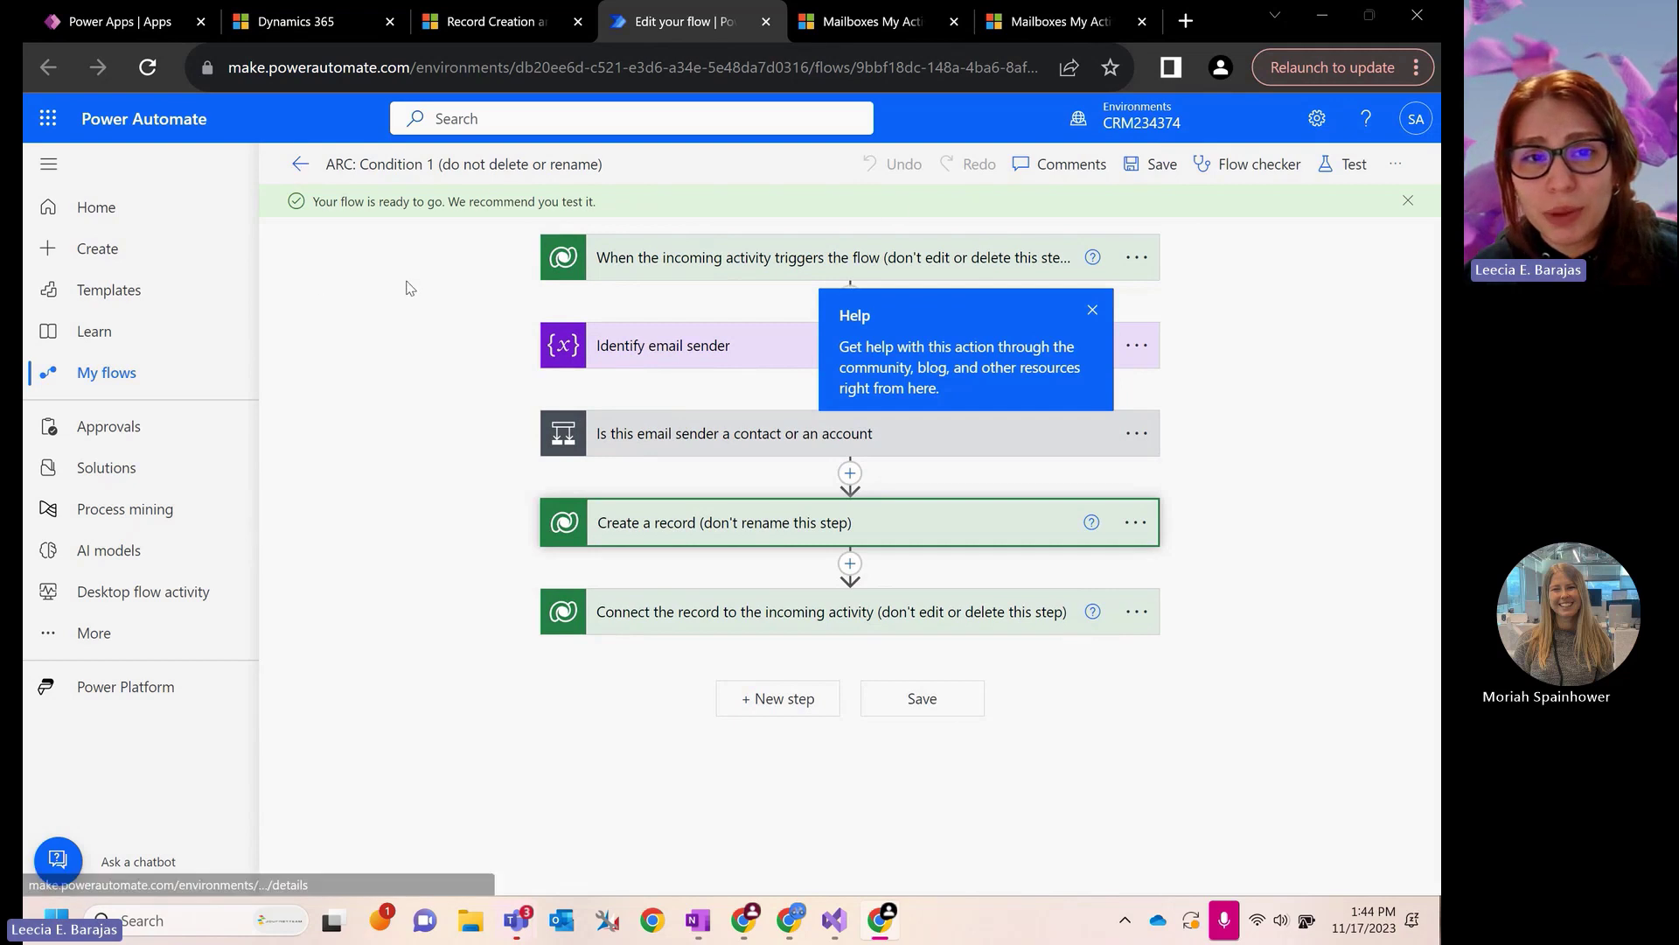
pyautogui.click(497, 22)
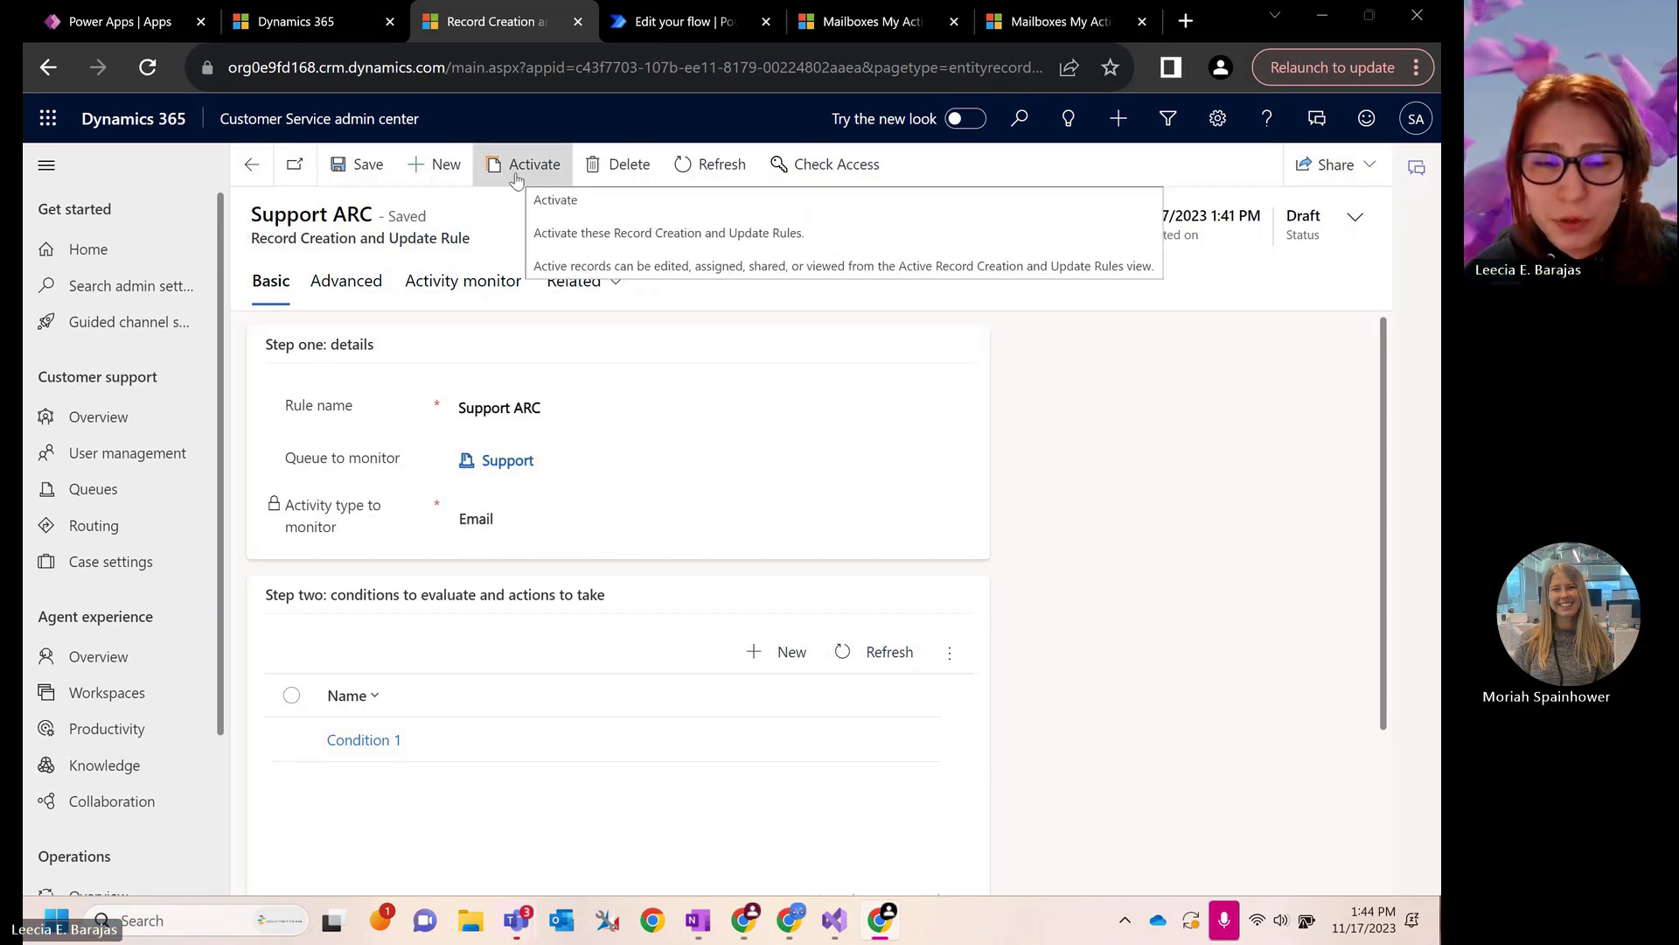
# Step: Set 'Automatically reply to email' to Yes in the rule's Step three
pyautogui.scroll(-3, 591, 444)
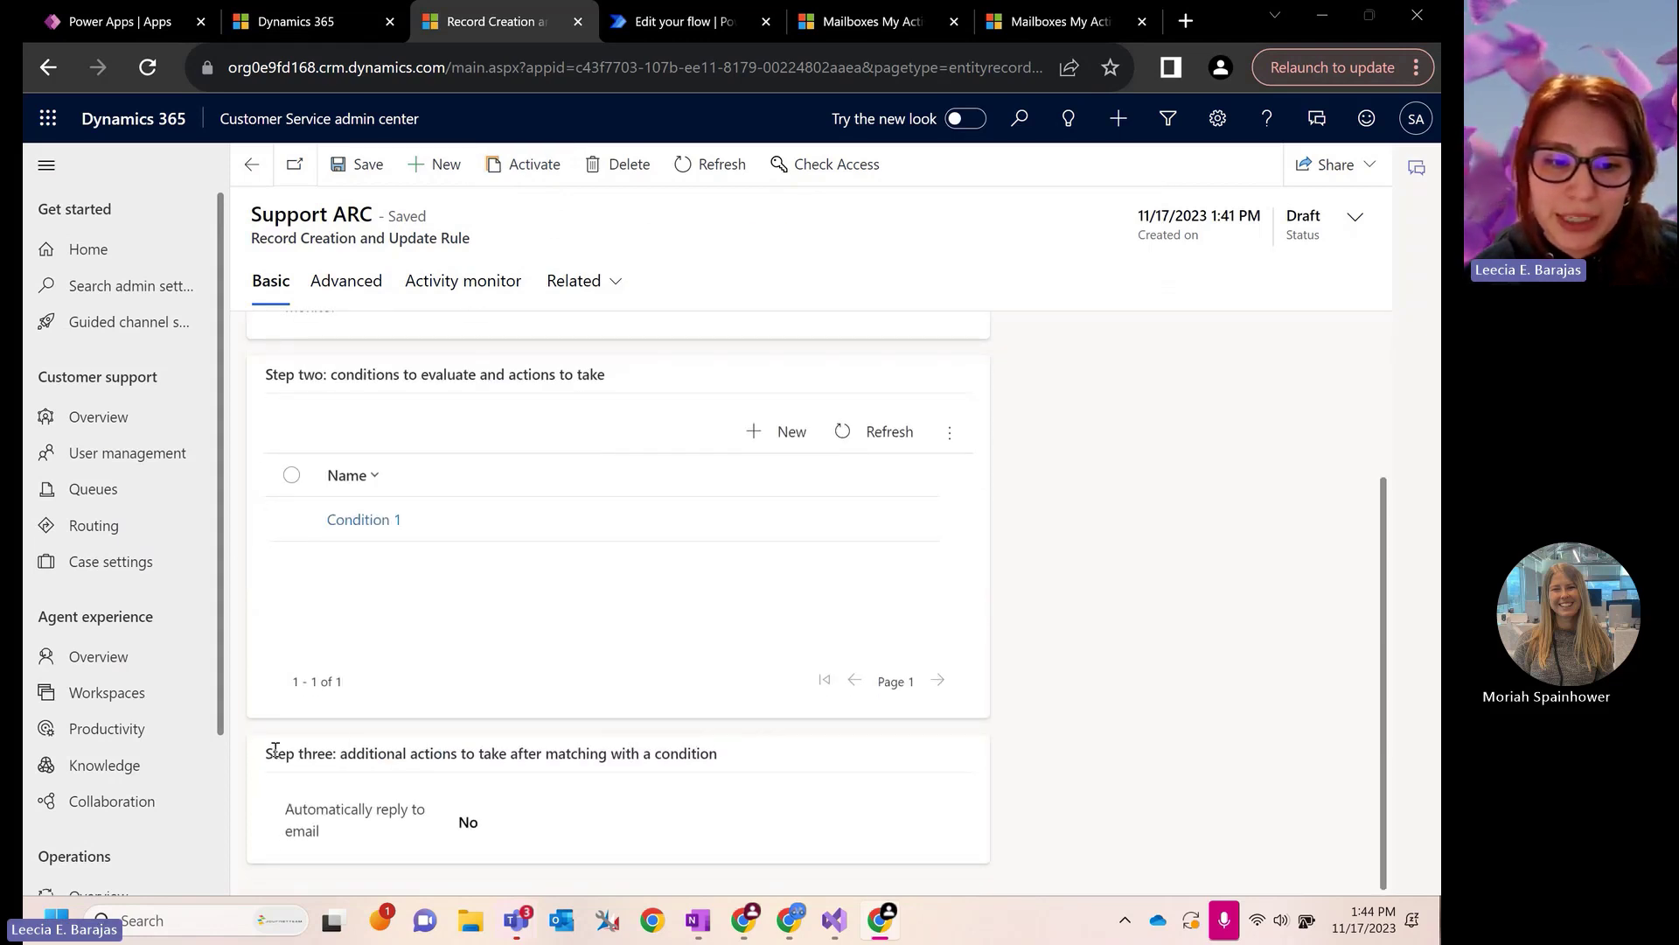
pyautogui.moveTo(275, 750); pyautogui.dragTo(438, 750)
pyautogui.click(438, 749)
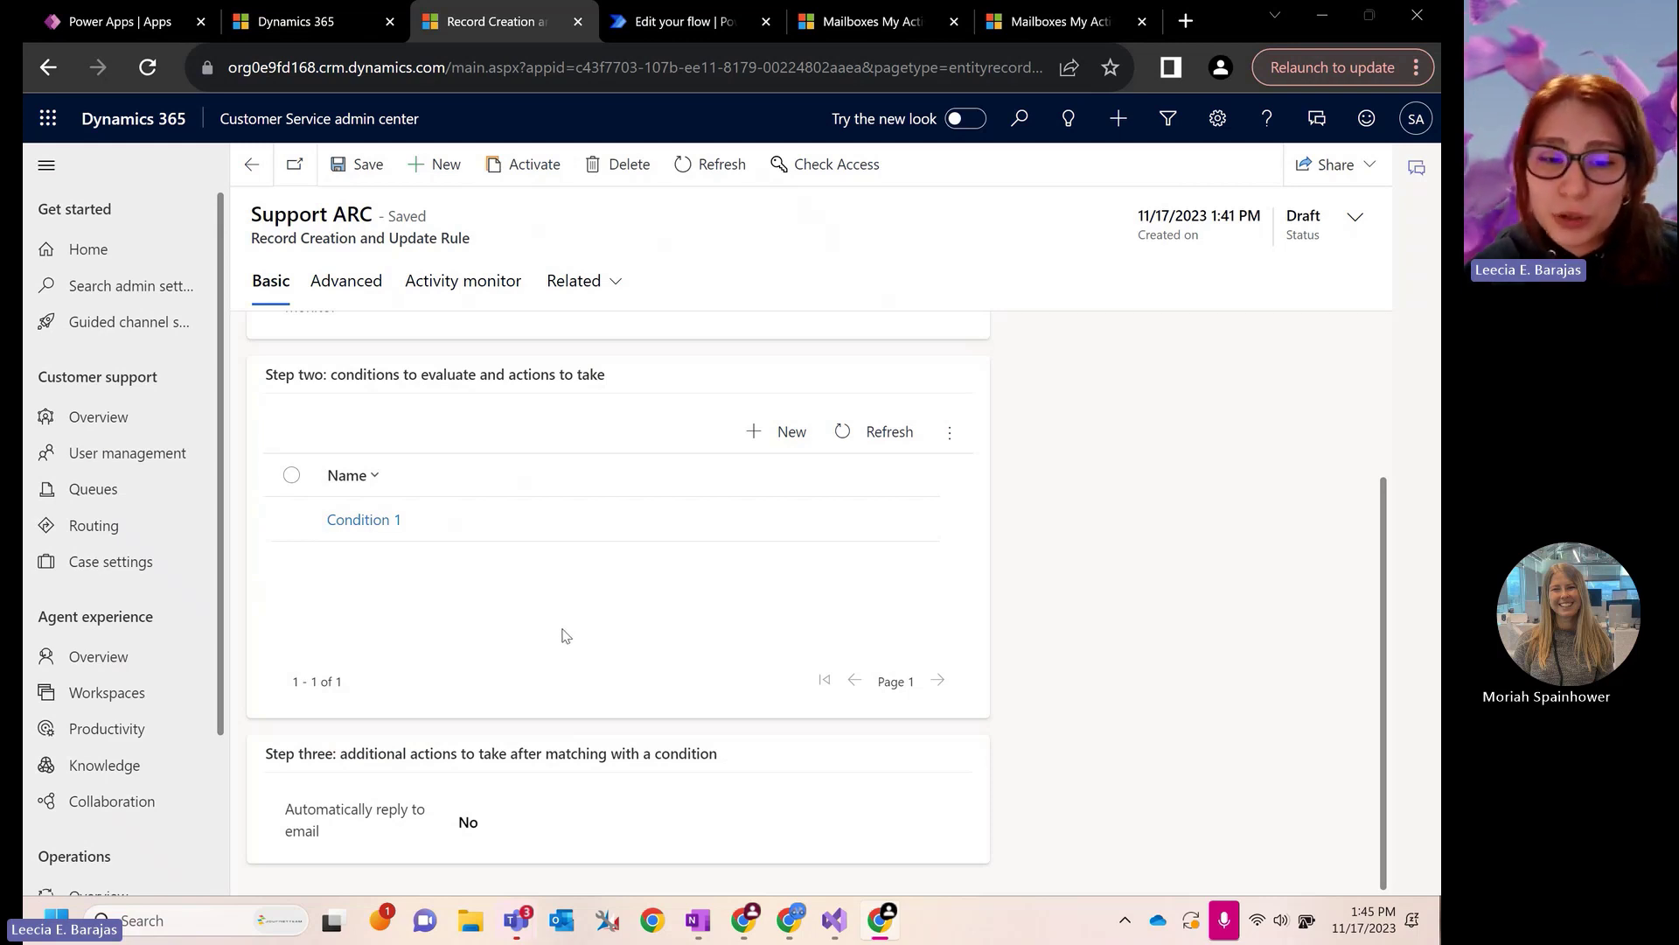
pyautogui.moveTo(285, 814); pyautogui.dragTo(375, 832)
pyautogui.click(418, 831)
pyautogui.click(537, 820)
pyautogui.click(513, 850)
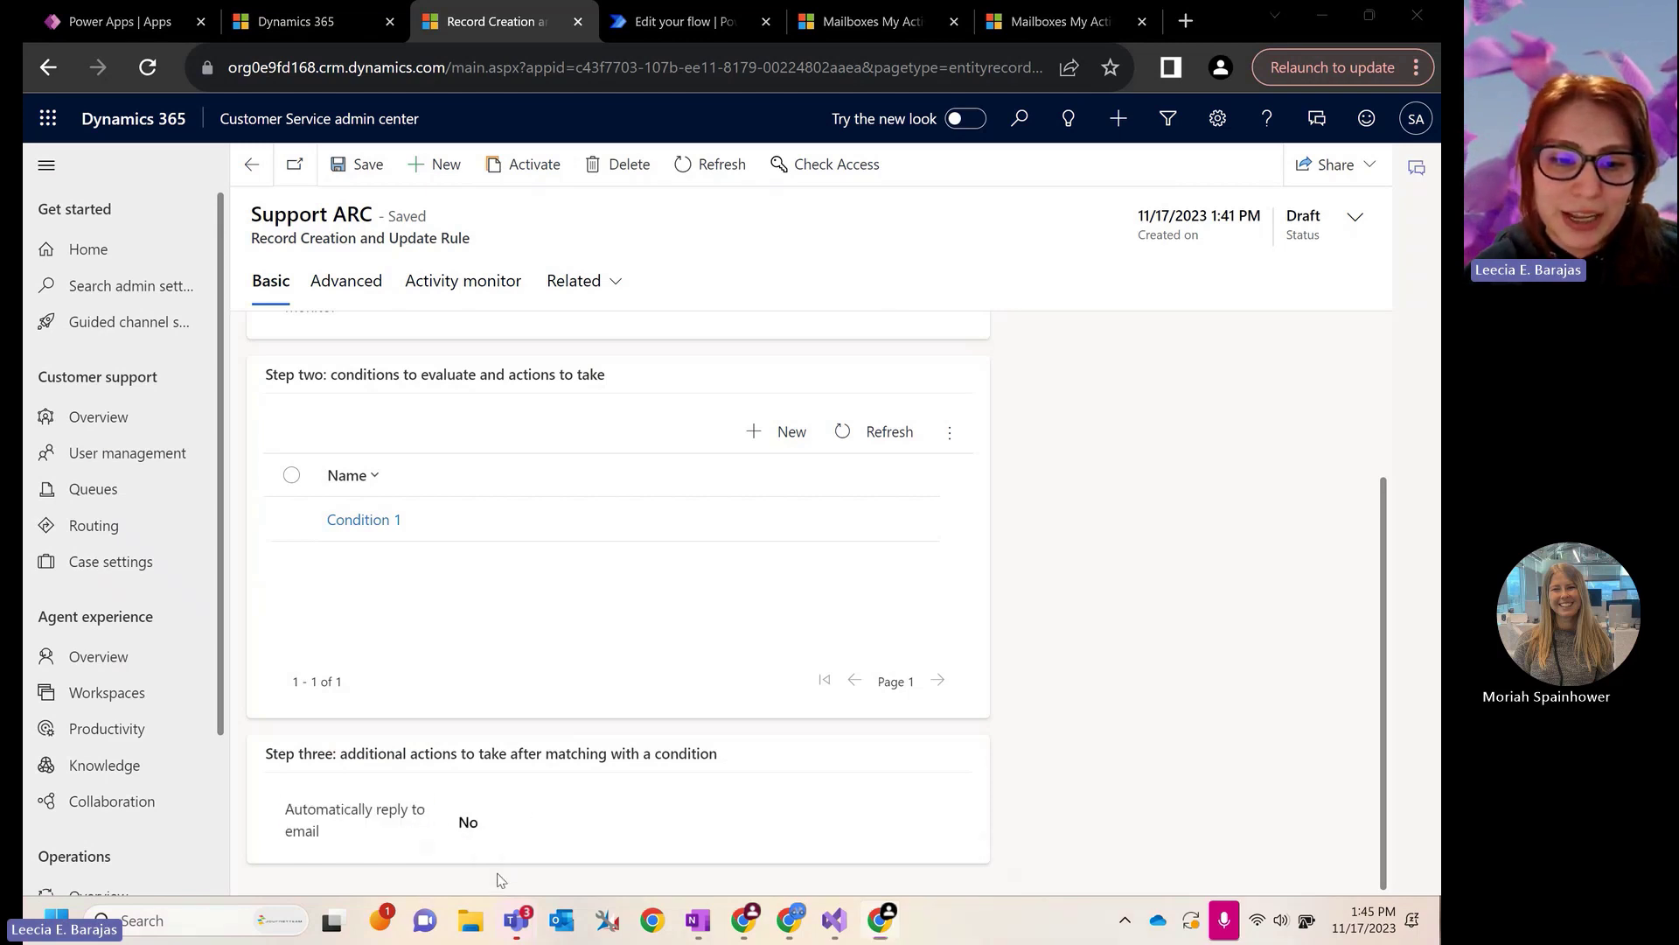
pyautogui.click(560, 827)
pyautogui.click(544, 791)
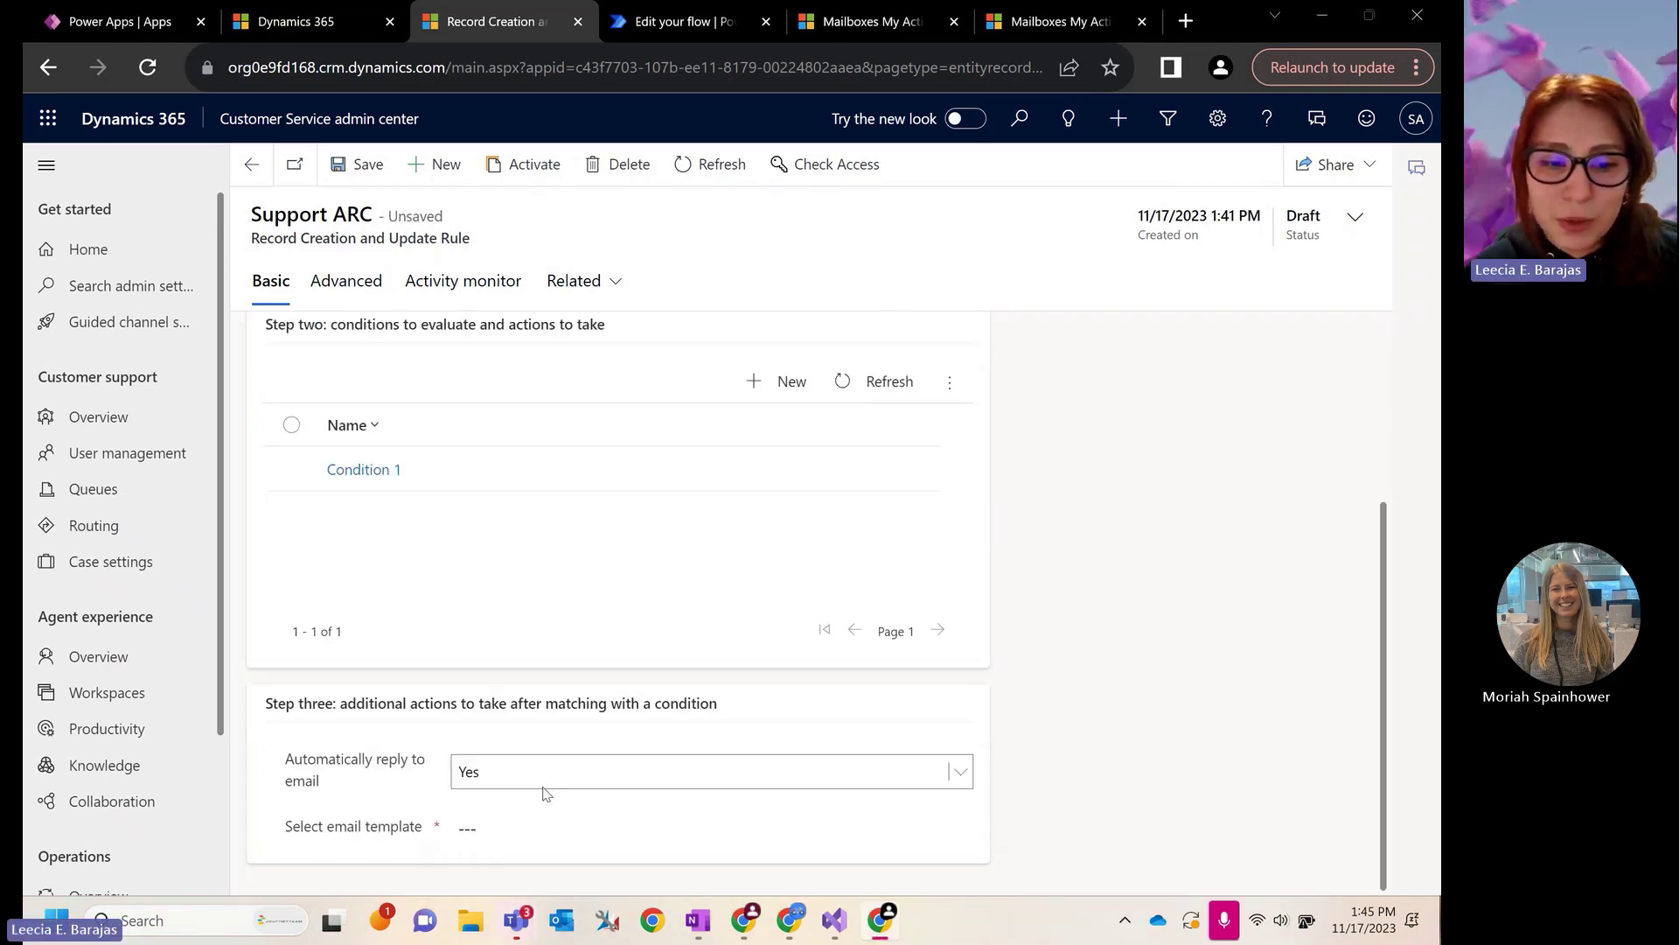
# Step: Choose Case Auto Response as the reply template and save the Support ARC rule
pyautogui.click(596, 837)
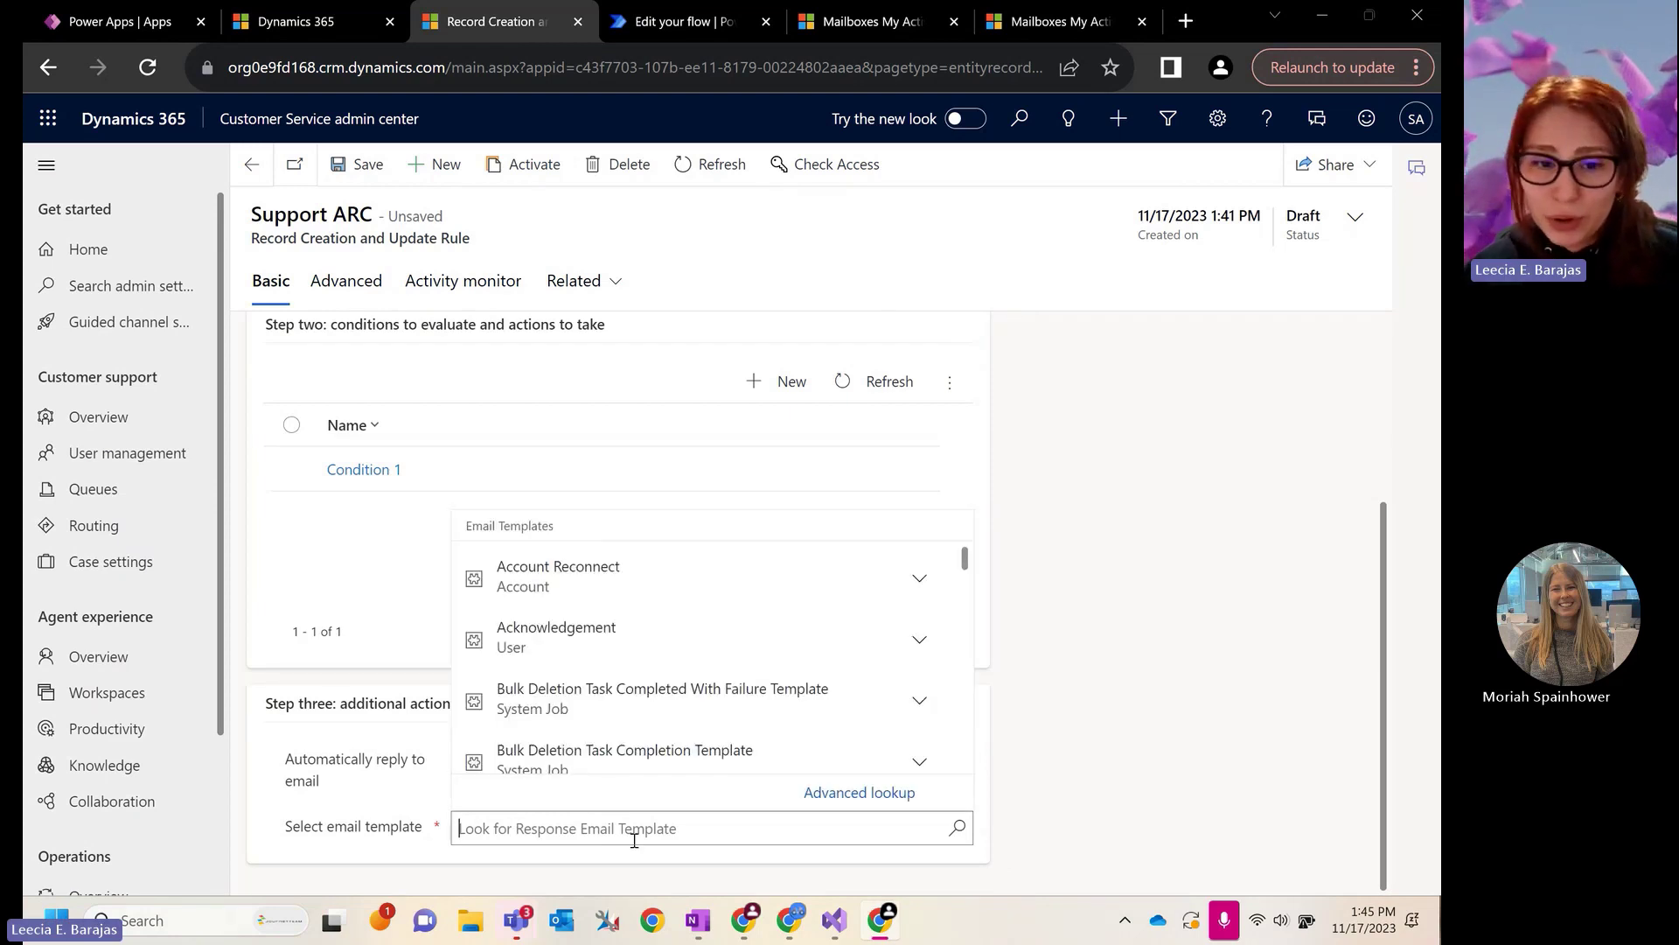
pyautogui.scroll(-2, 700, 648)
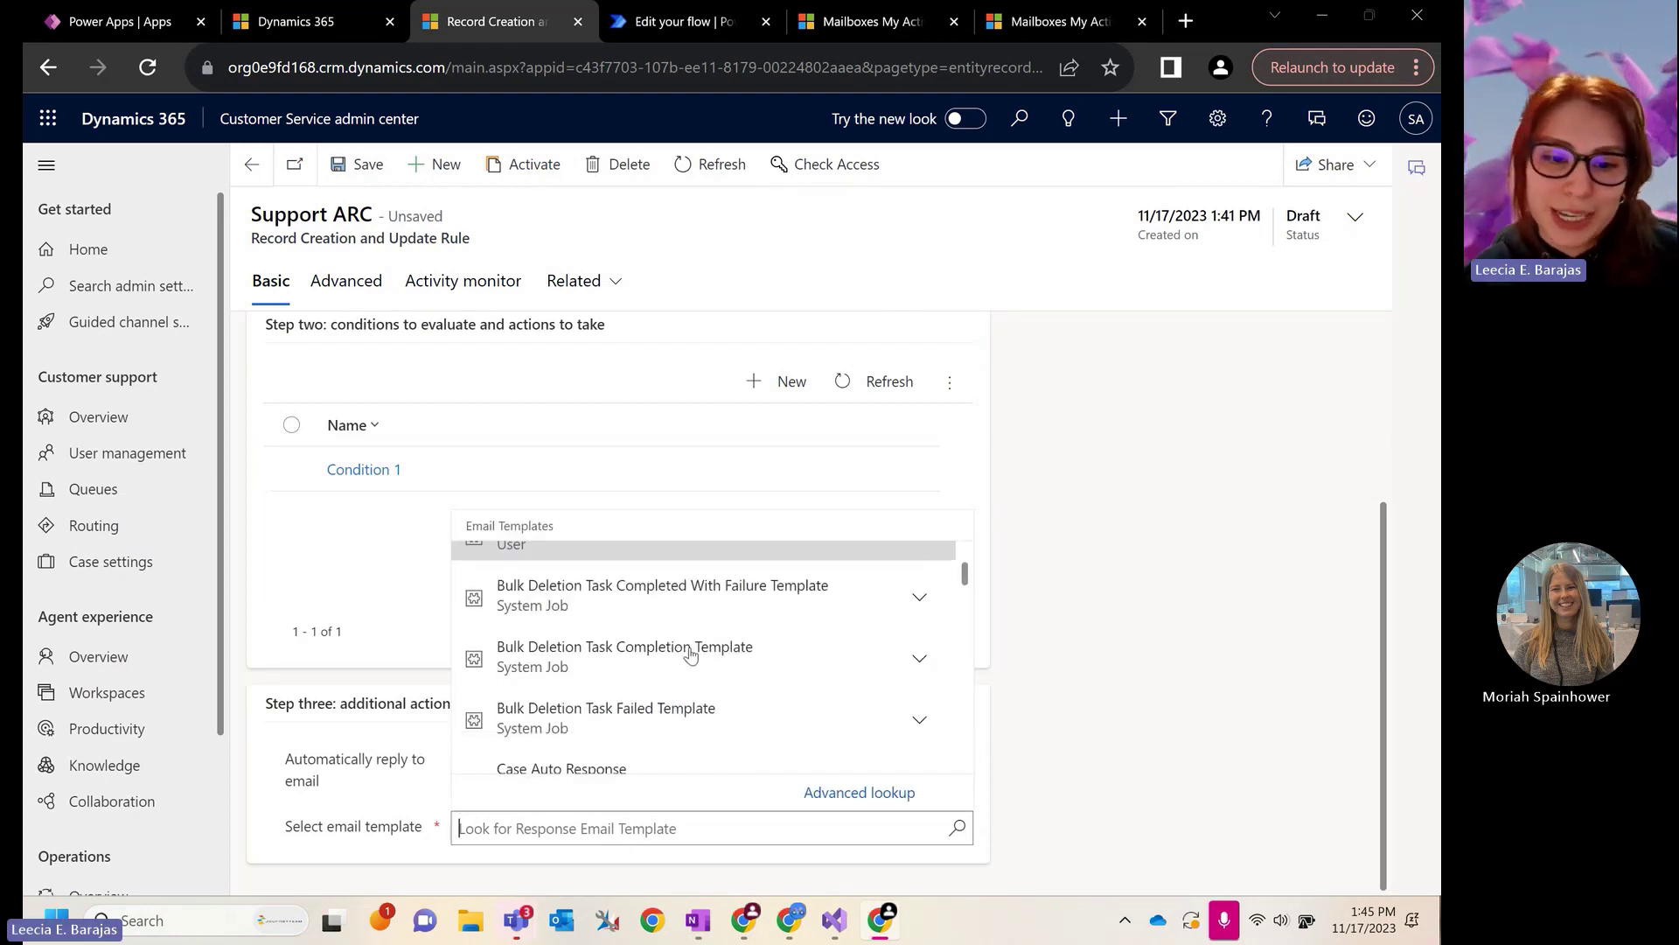
pyautogui.scroll(-1, 761, 613)
pyautogui.rightClick(753, 626)
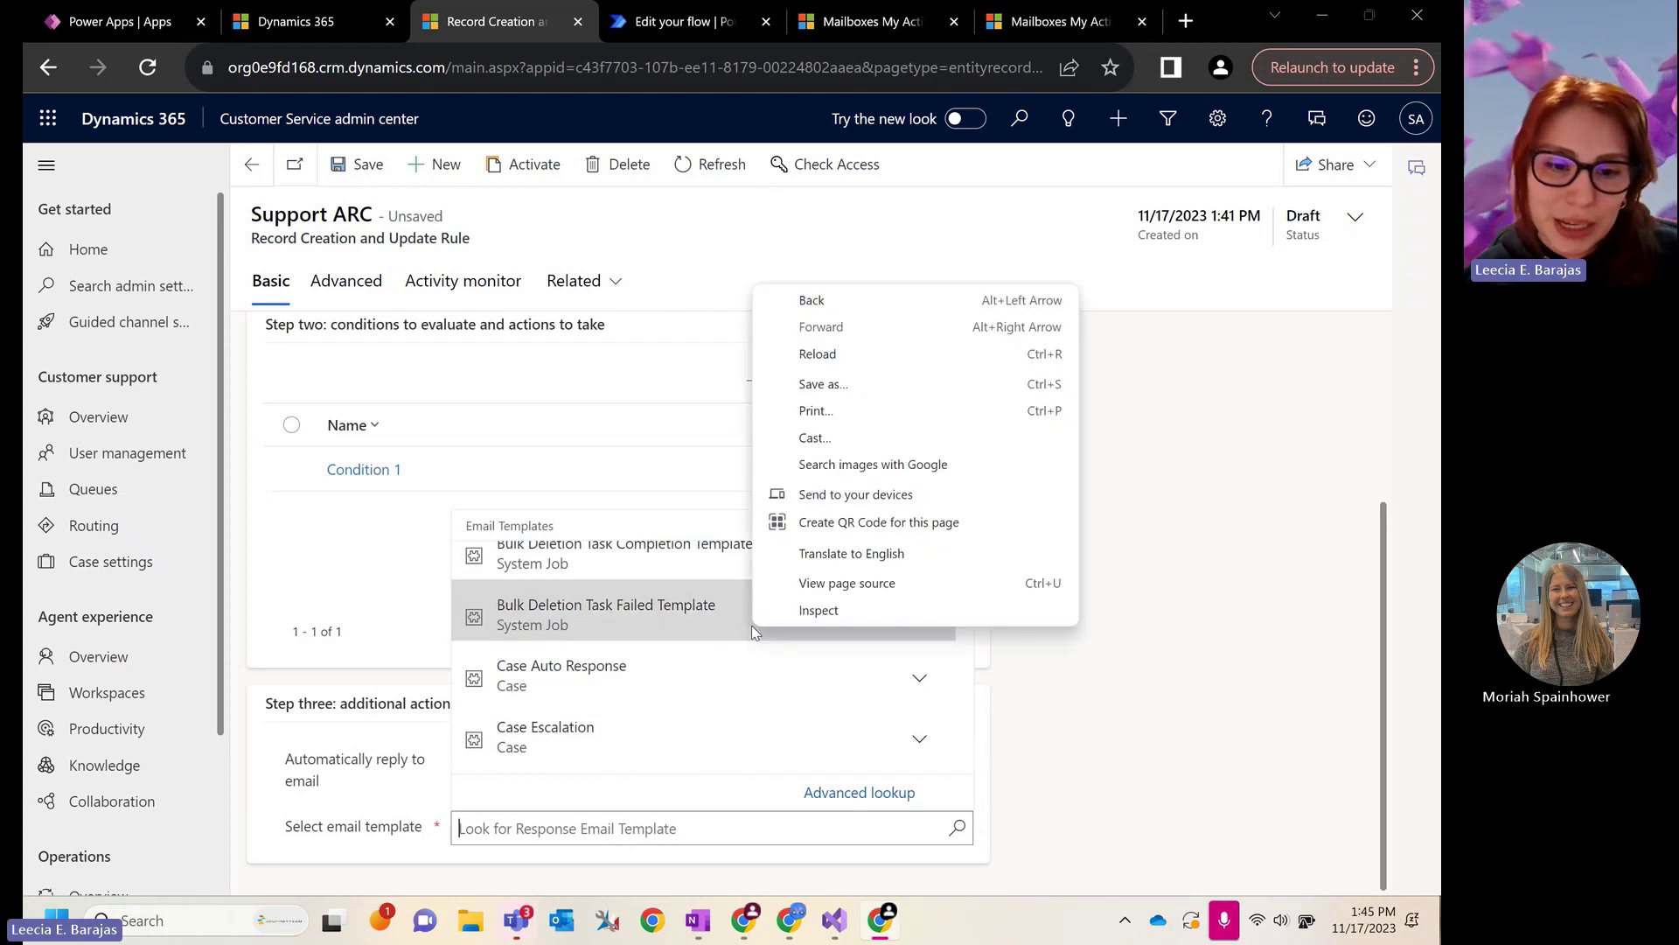
pyautogui.click(590, 689)
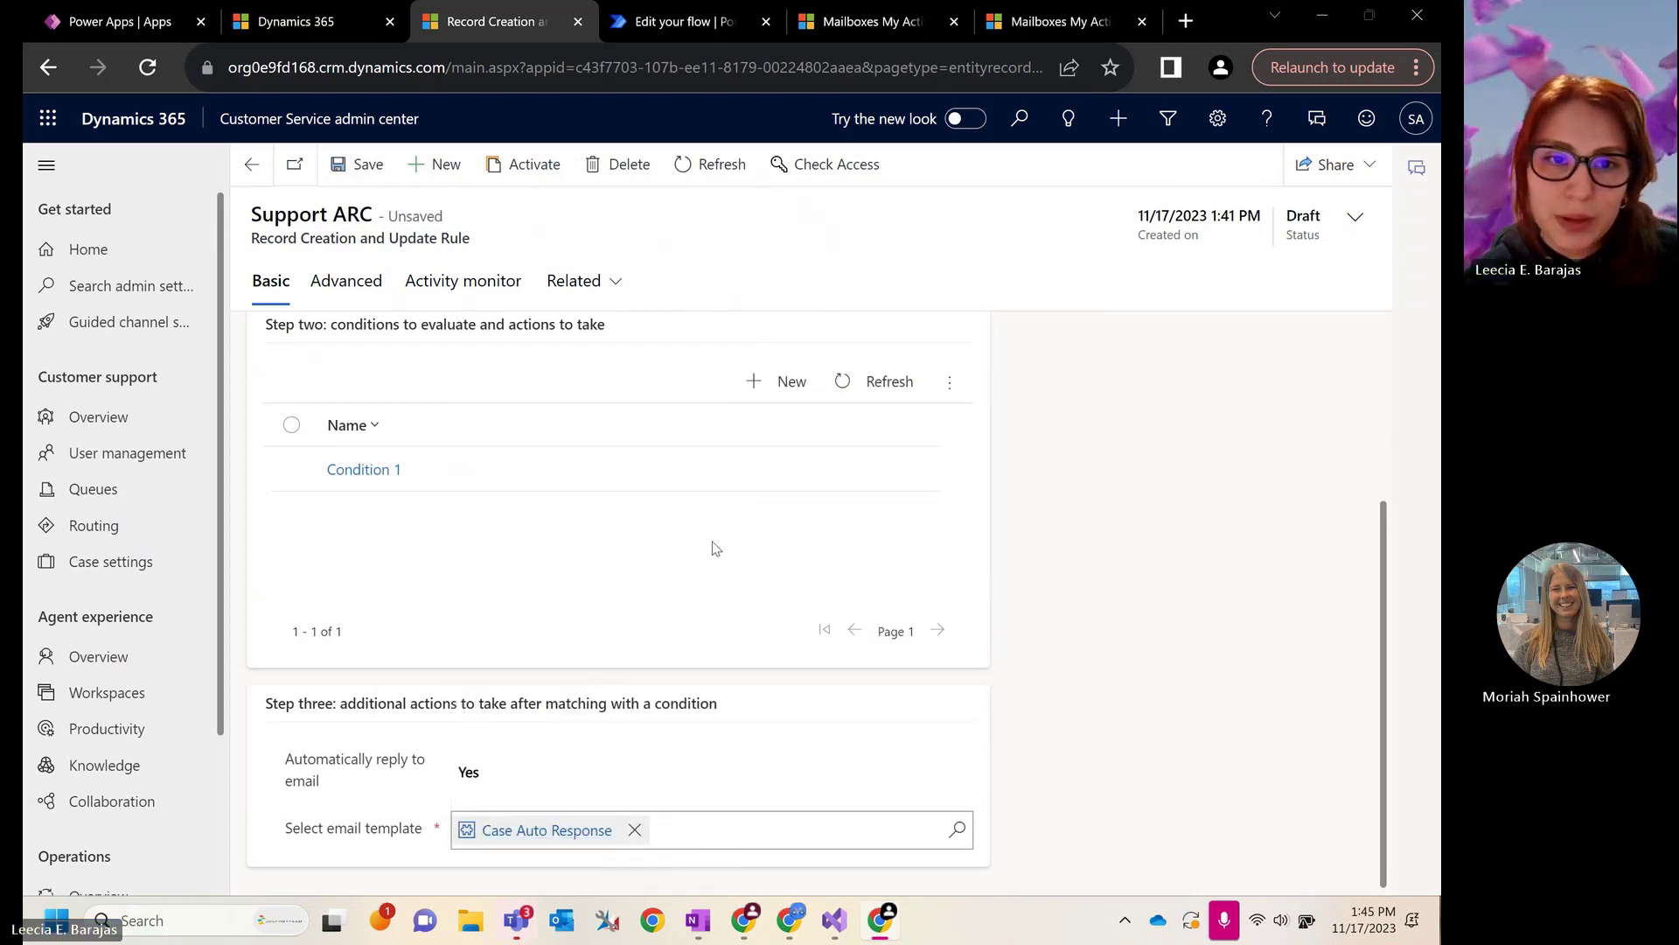
pyautogui.click(361, 164)
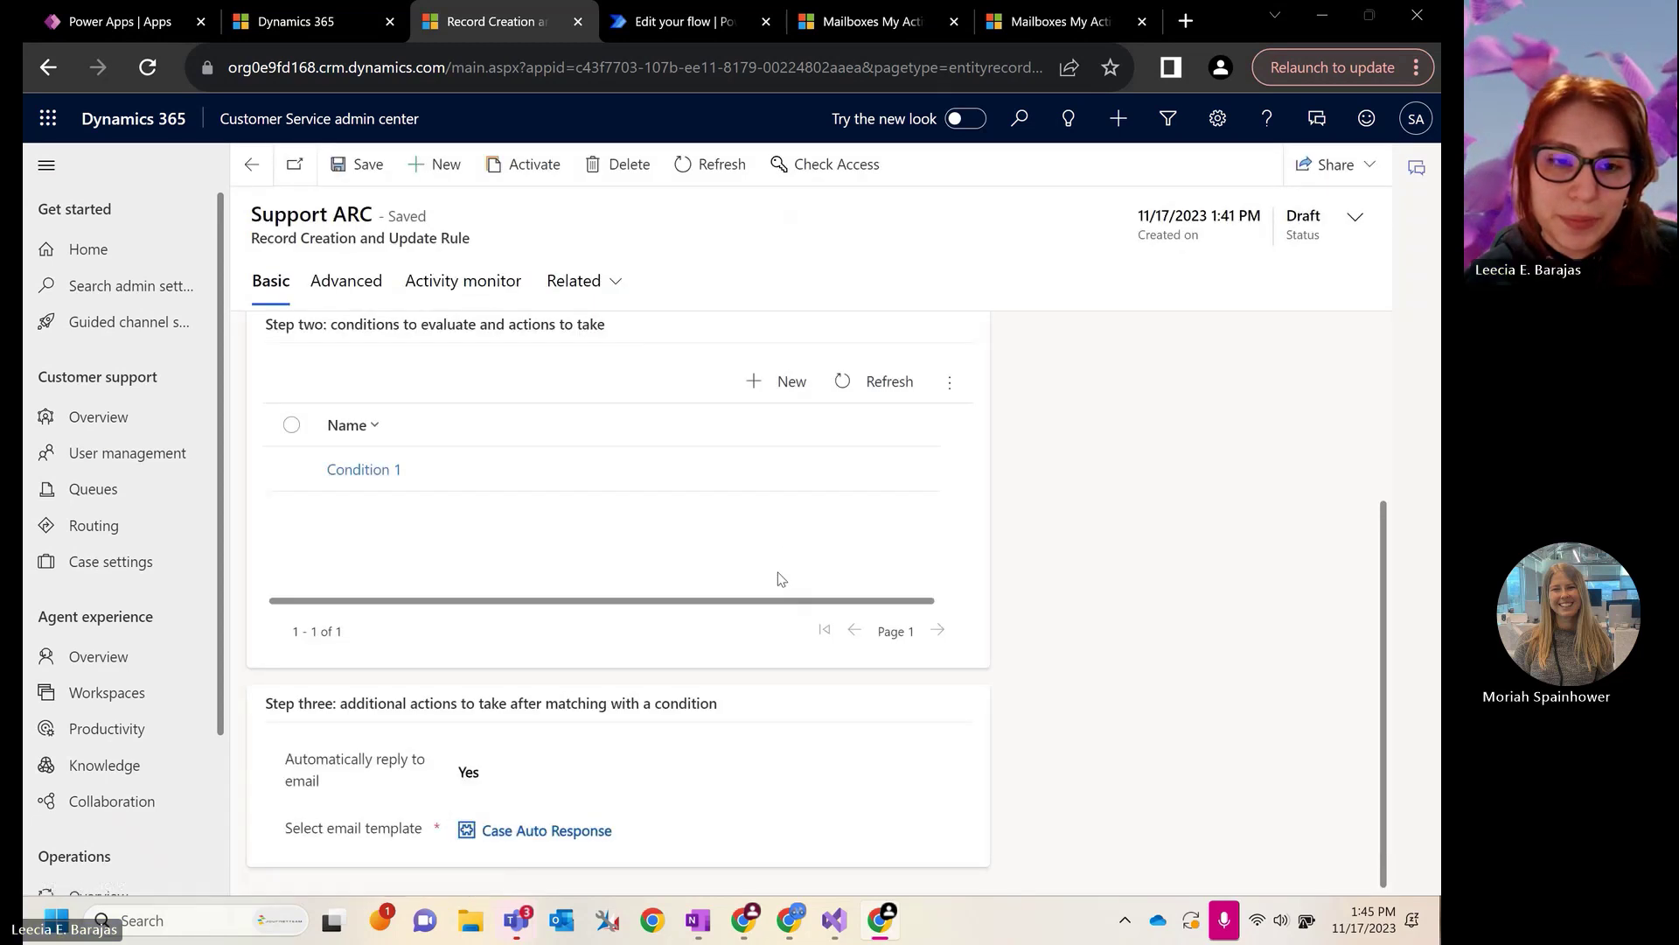
pyautogui.scroll(3, 779, 575)
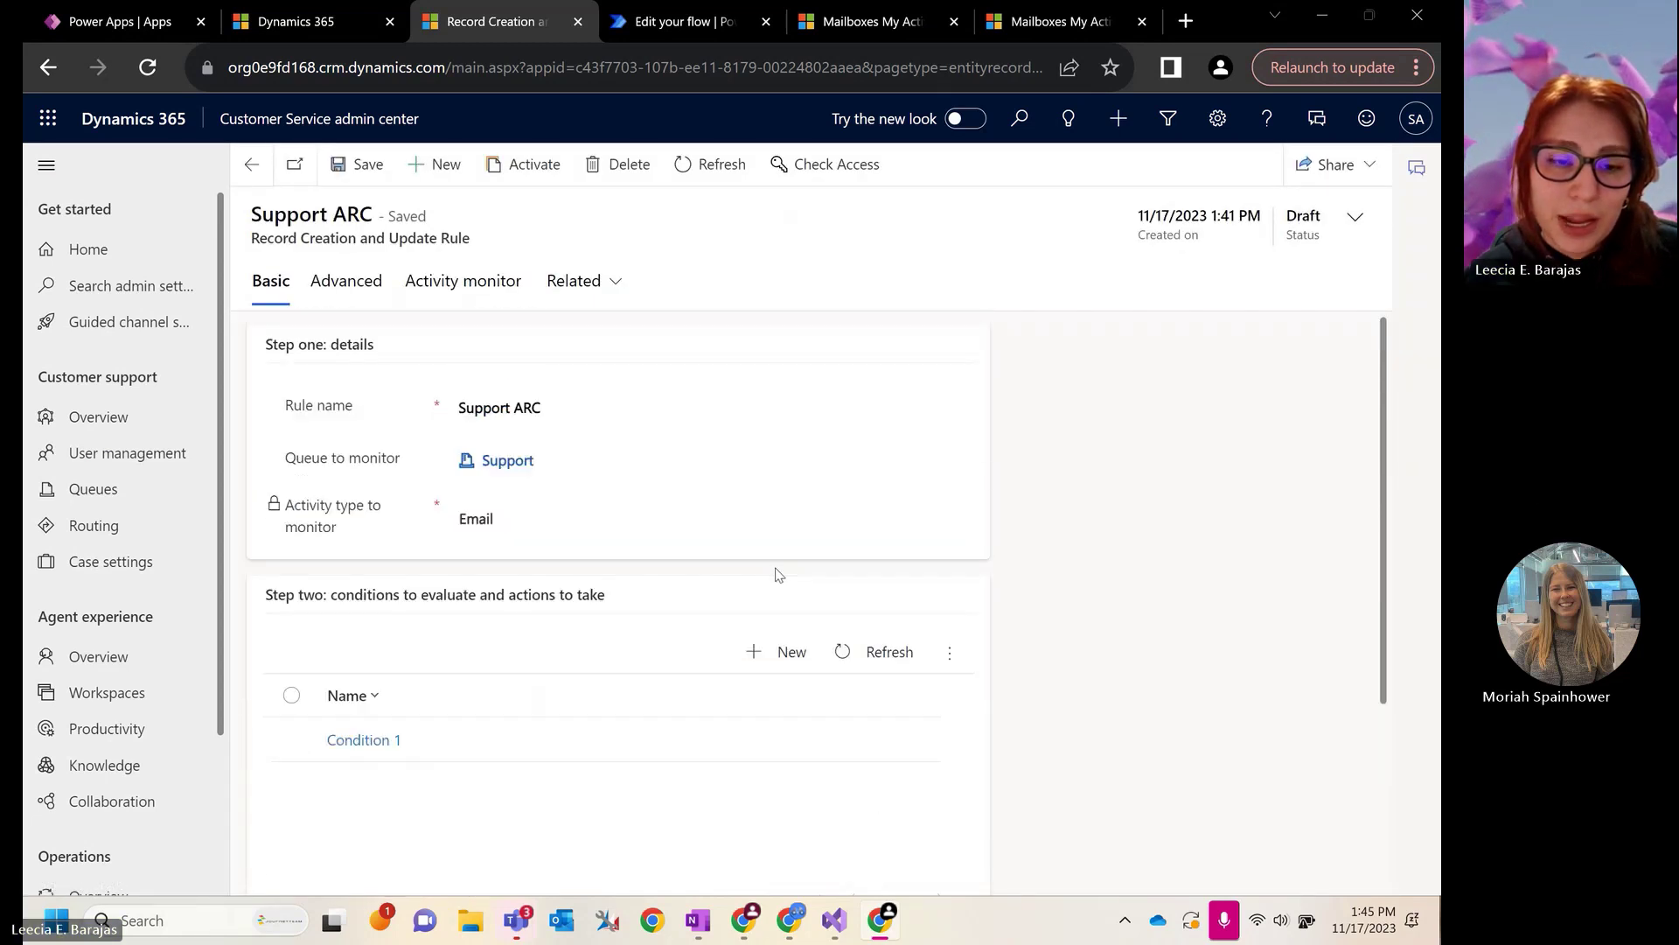
# Step: Activate the Support ARC record creation rule, then open its Support queue
pyautogui.click(519, 175)
pyautogui.click(873, 586)
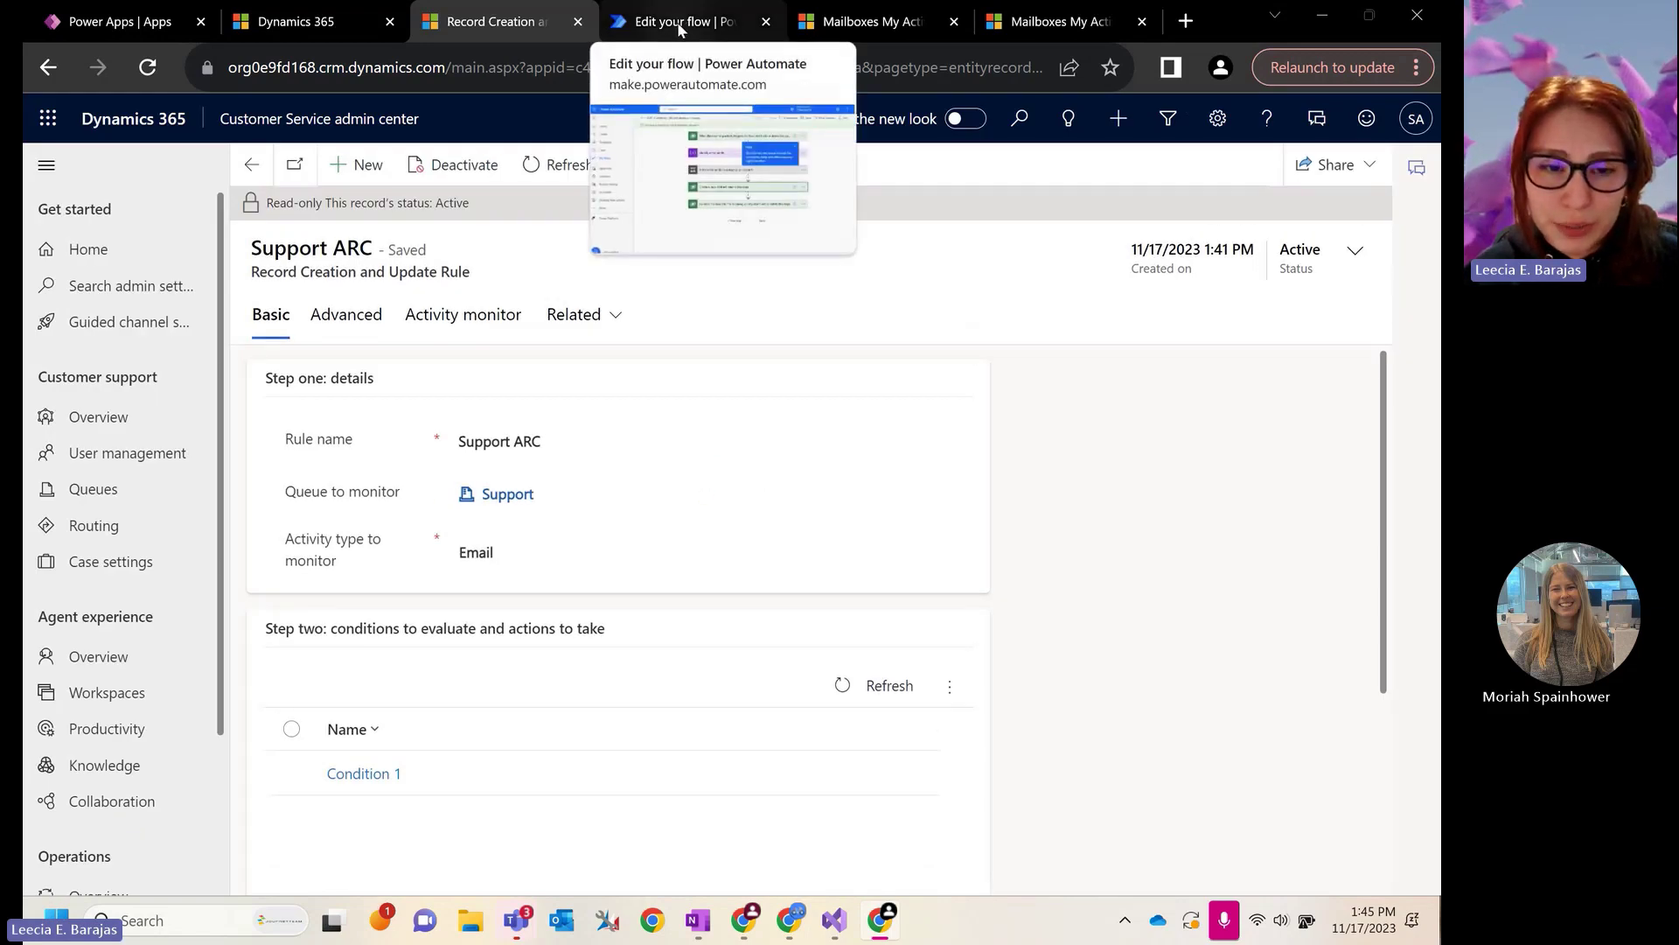
pyautogui.scroll(-2, 612, 403)
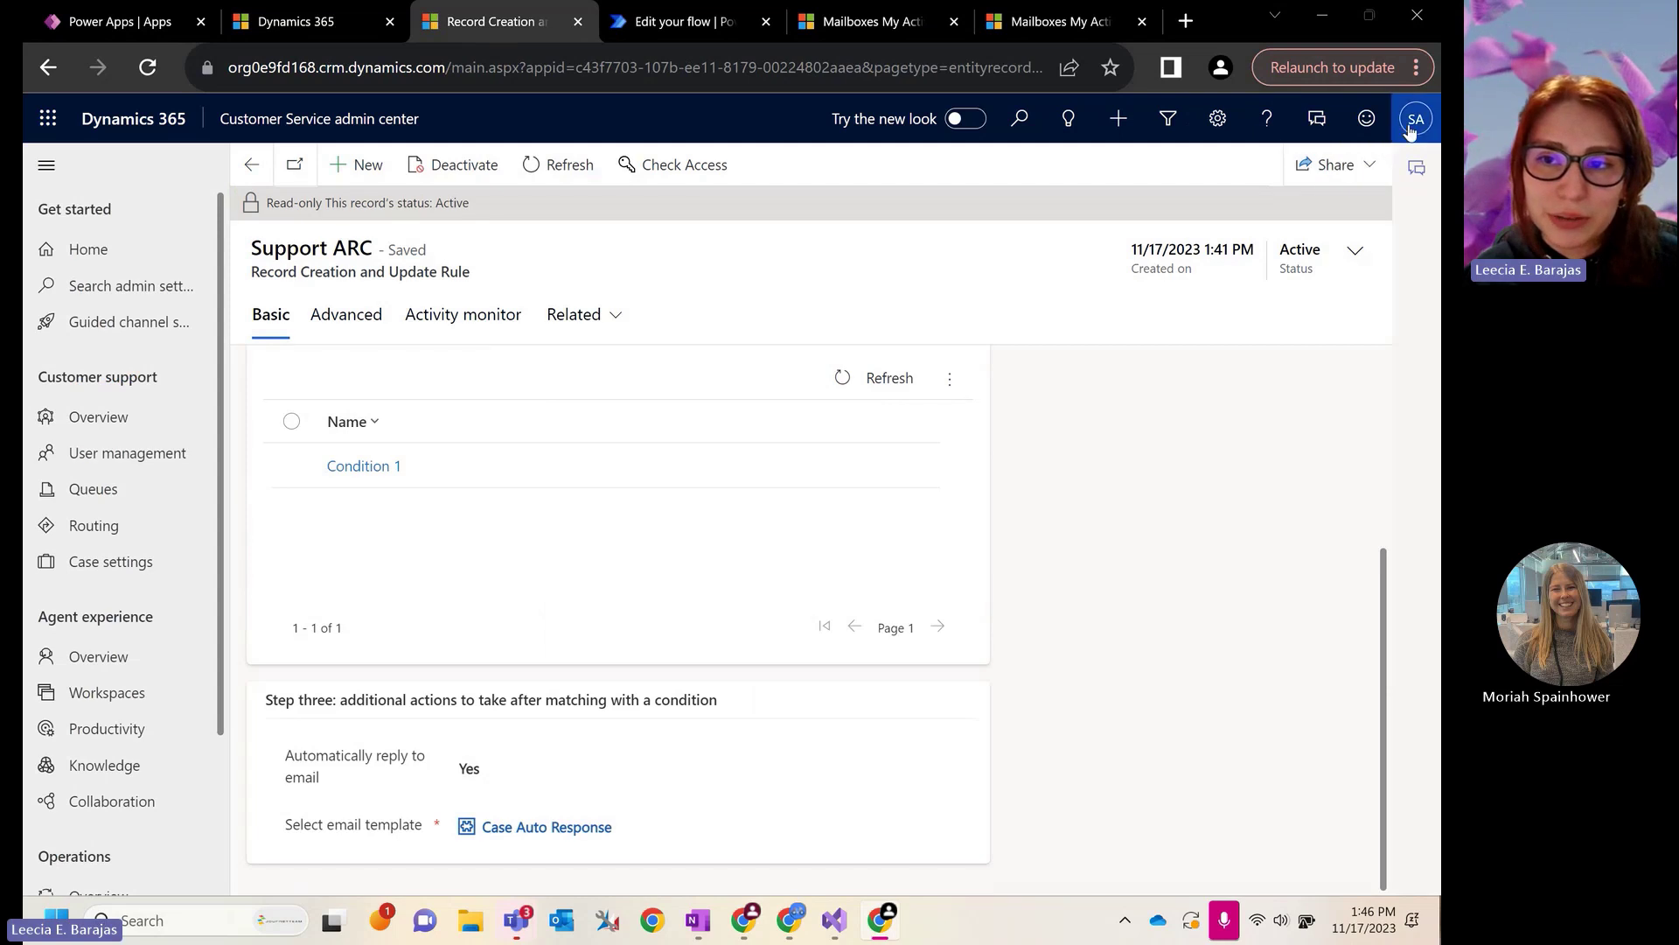
pyautogui.scroll(3, 500, 505)
pyautogui.click(506, 494)
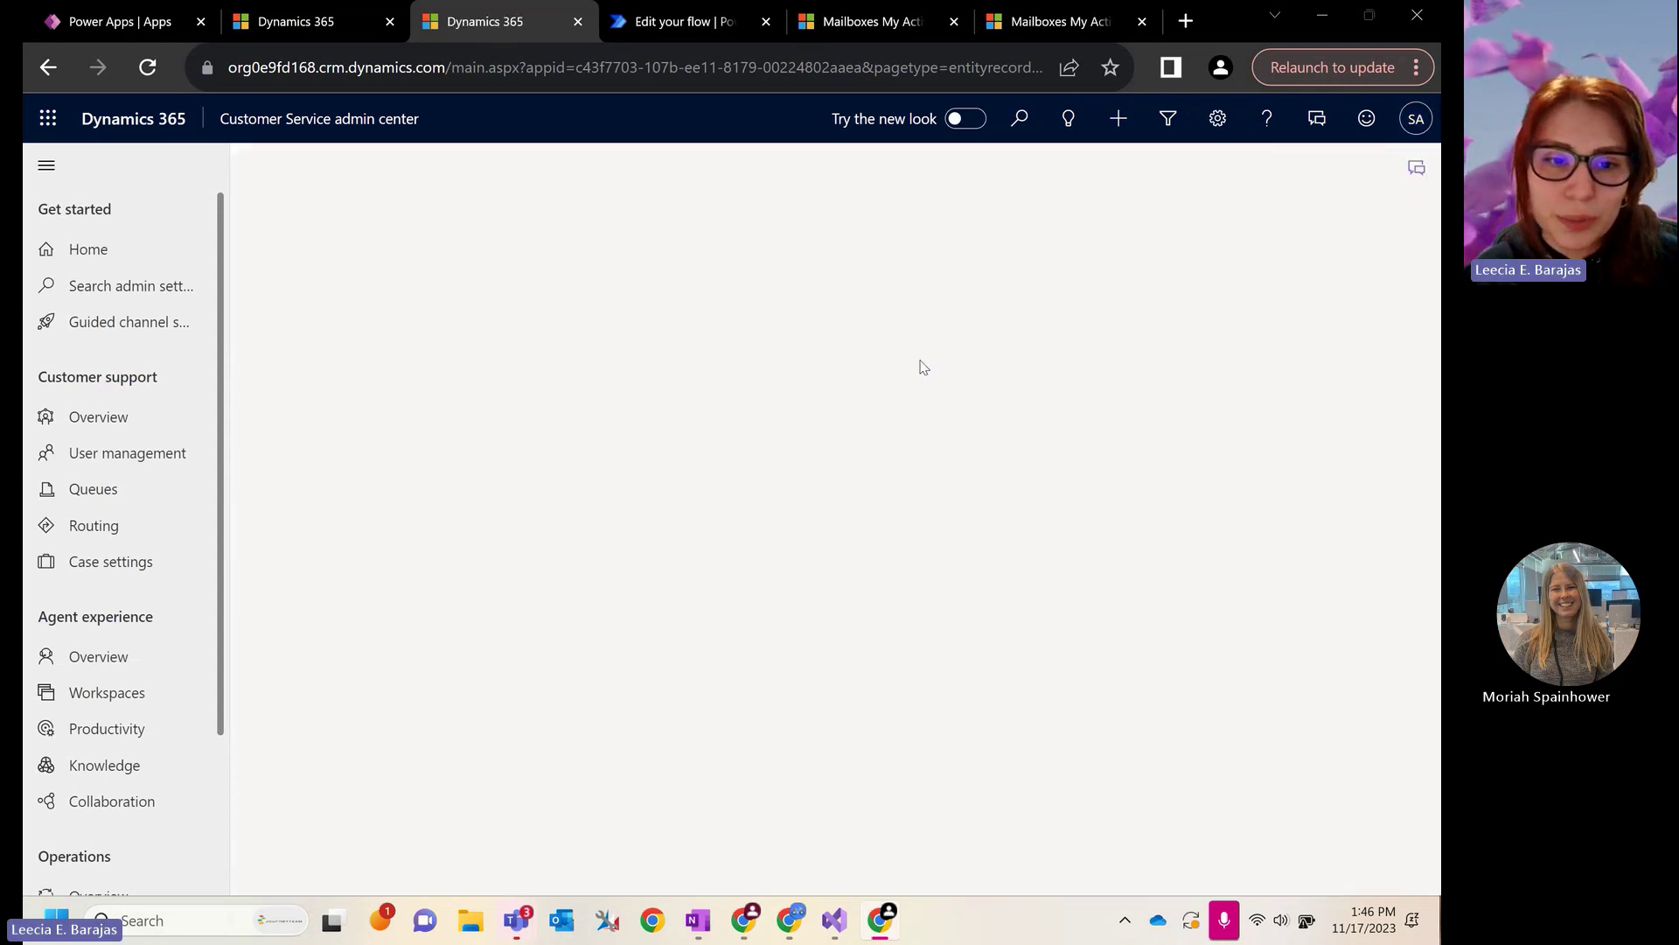